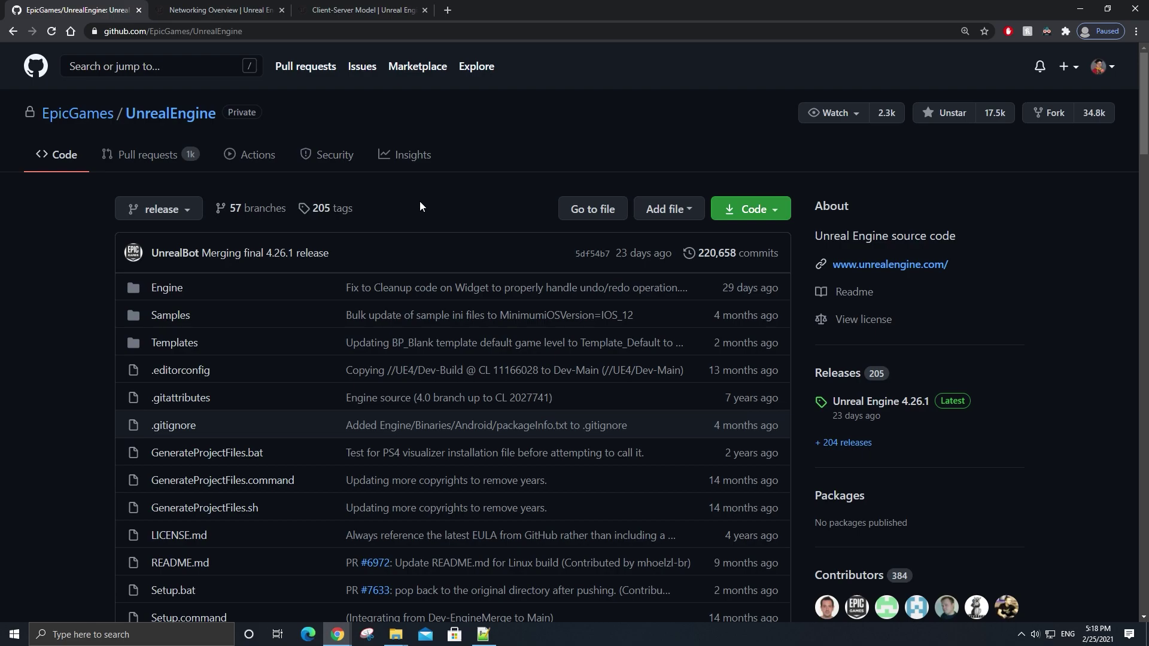
# Step: Review the Networking Overview and Client-Server Model pages of the Unreal Engine documentation
pyautogui.click(235, 7)
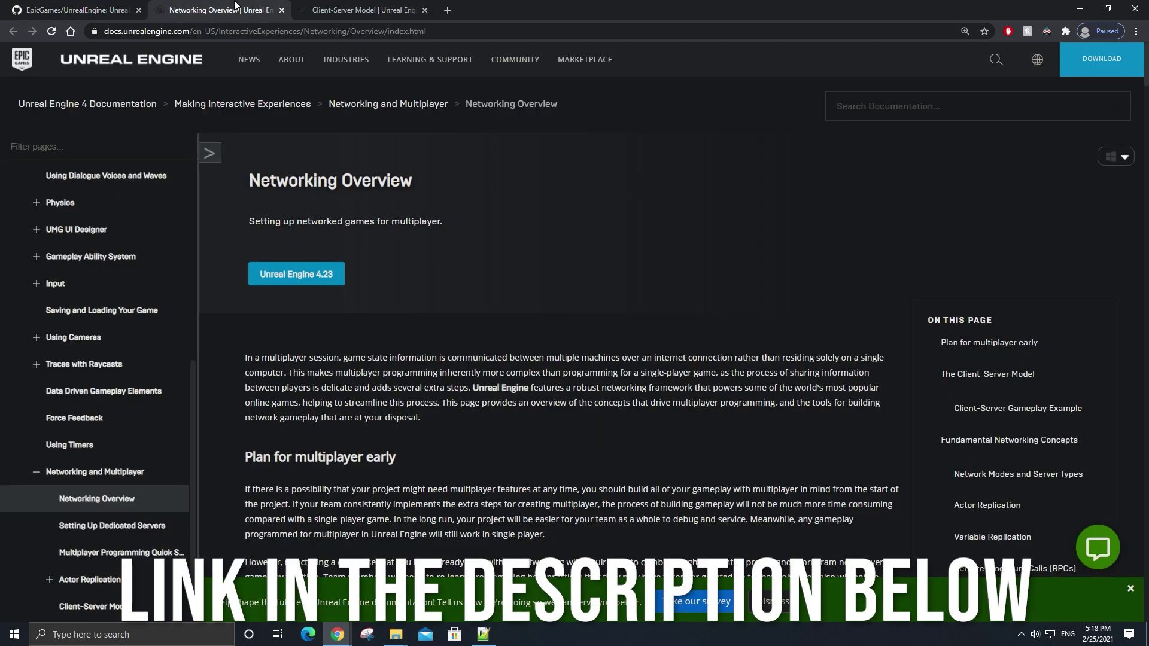
pyautogui.click(355, 9)
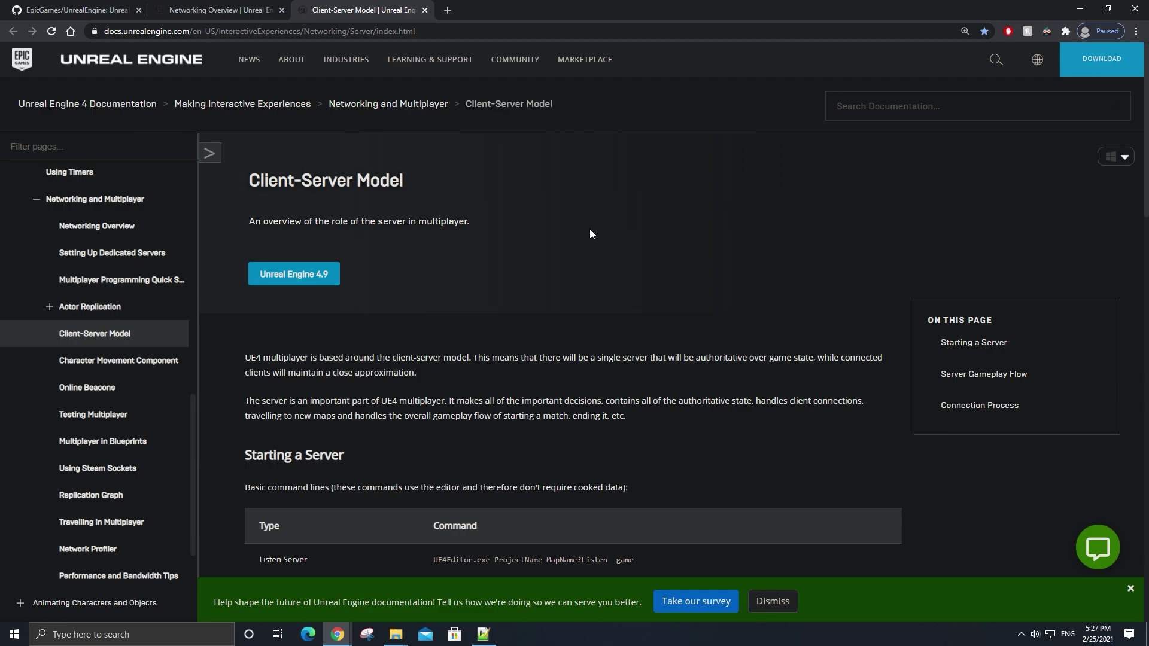
# Step: Switch to File Explorer and go to Documents > UE_4.26.1 > Engine > Binaries > Win64
pyautogui.click(395, 634)
pyautogui.moveTo(397, 283); pyautogui.dragTo(531, 135)
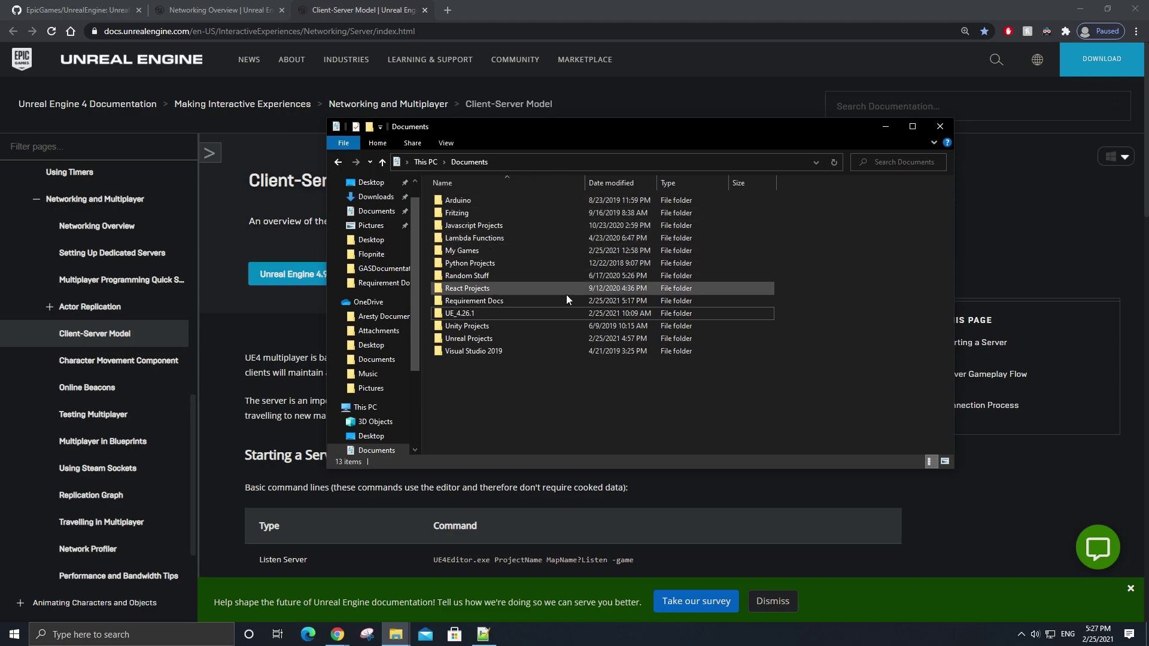
pyautogui.click(560, 316)
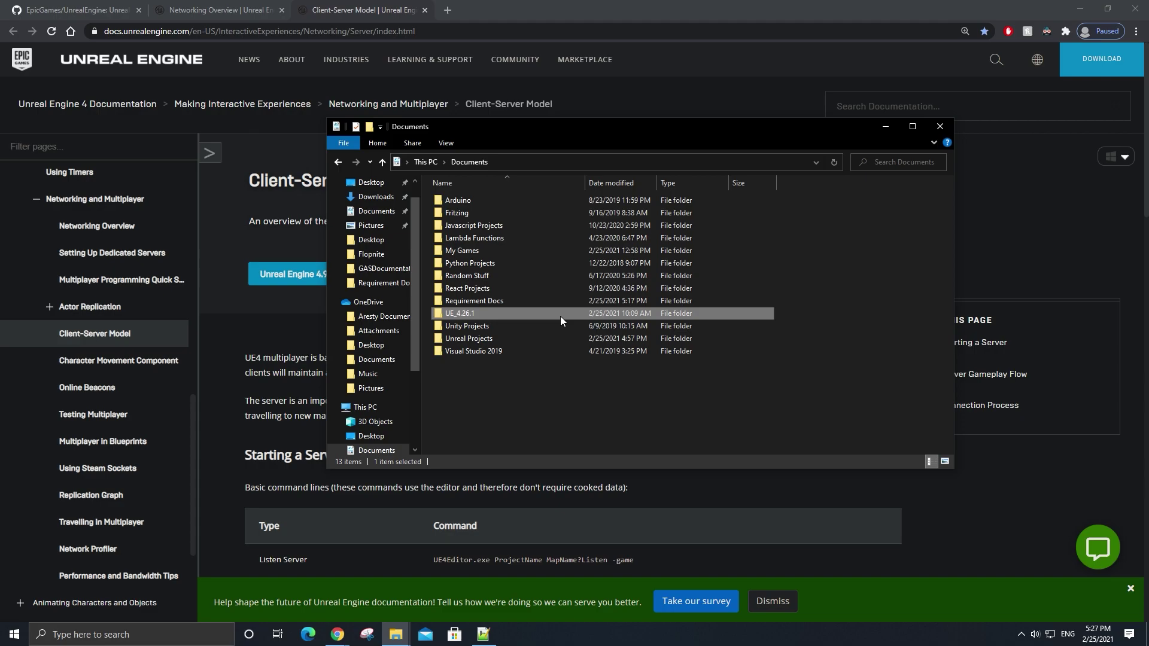
pyautogui.doubleClick(560, 316)
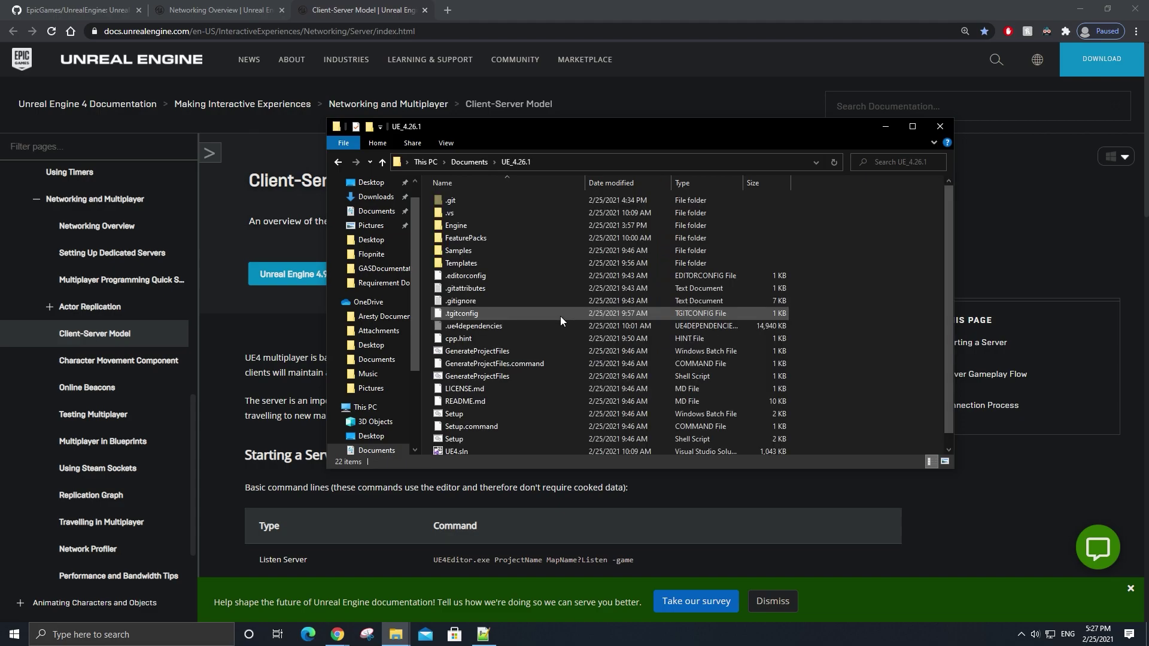
pyautogui.doubleClick(551, 225)
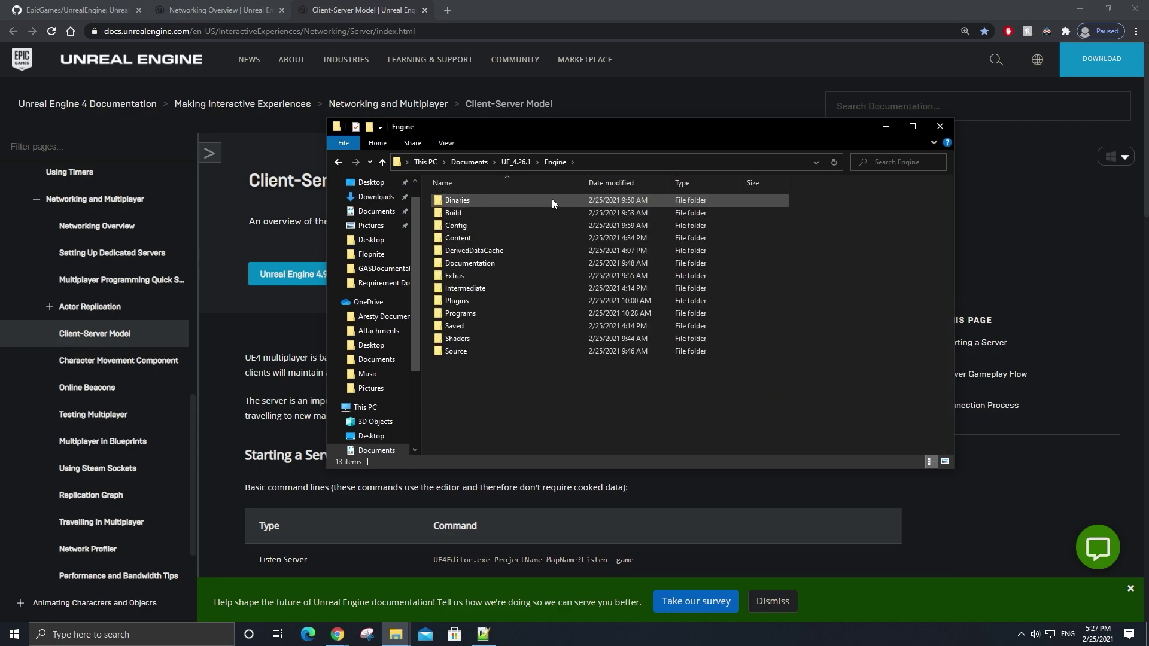
pyautogui.doubleClick(552, 199)
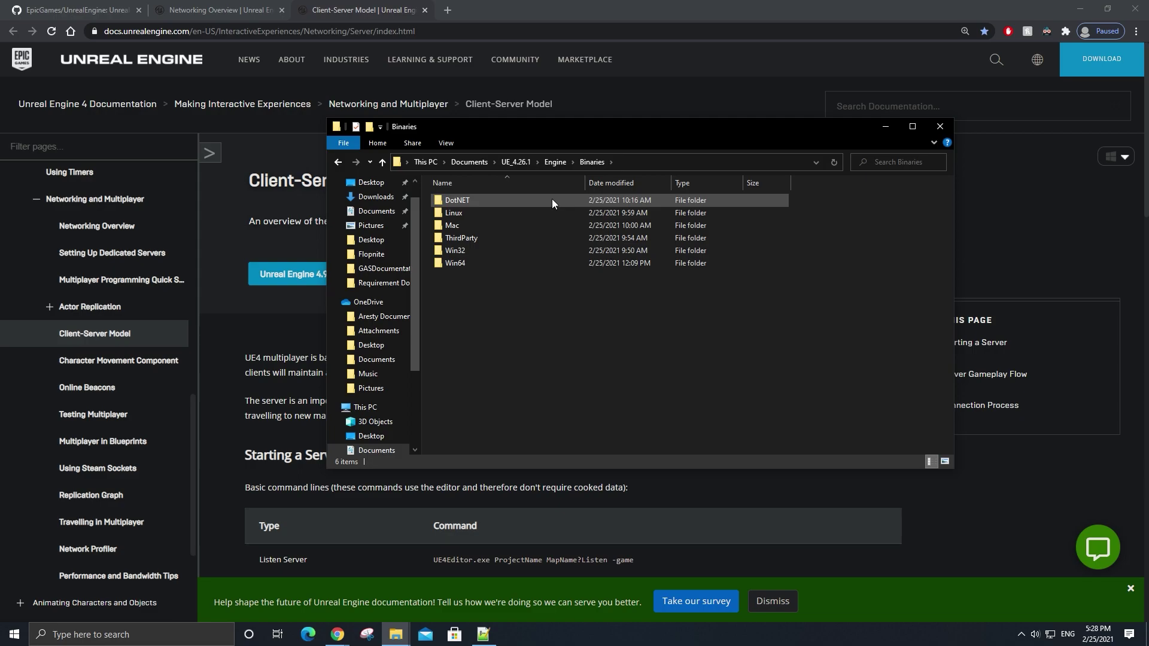
pyautogui.doubleClick(530, 264)
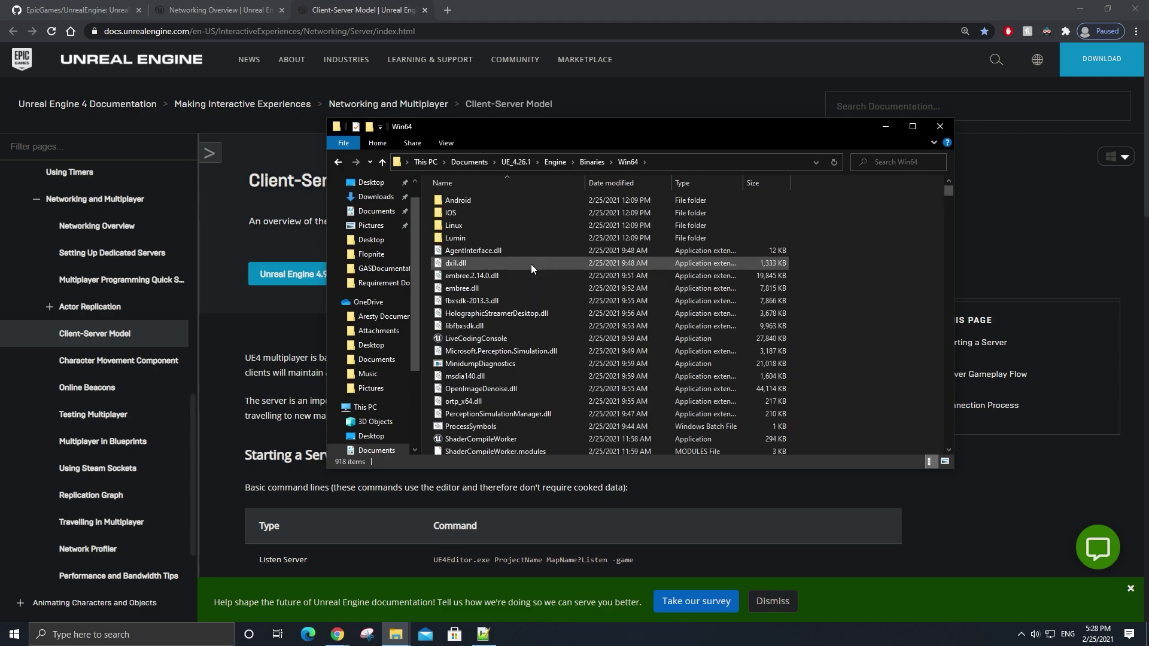
# Step: Find the UE4Editor application in the Win64 folder and launch it
pyautogui.scroll(-20, 540, 266)
pyautogui.scroll(-18, 540, 267)
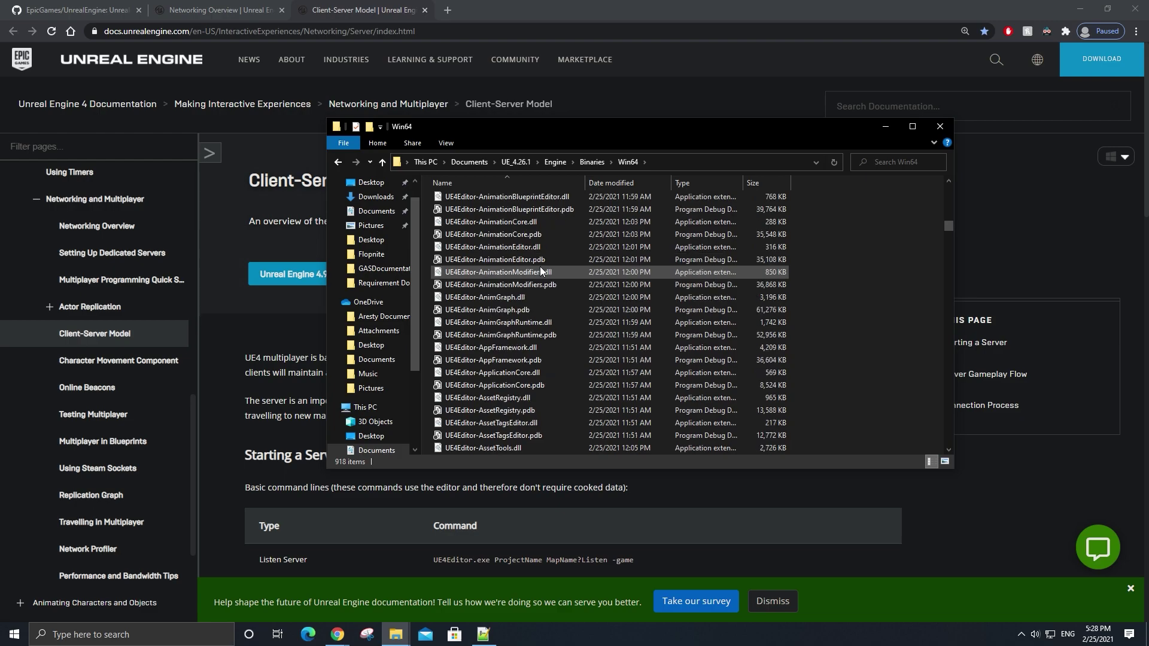
pyautogui.scroll(8, 540, 266)
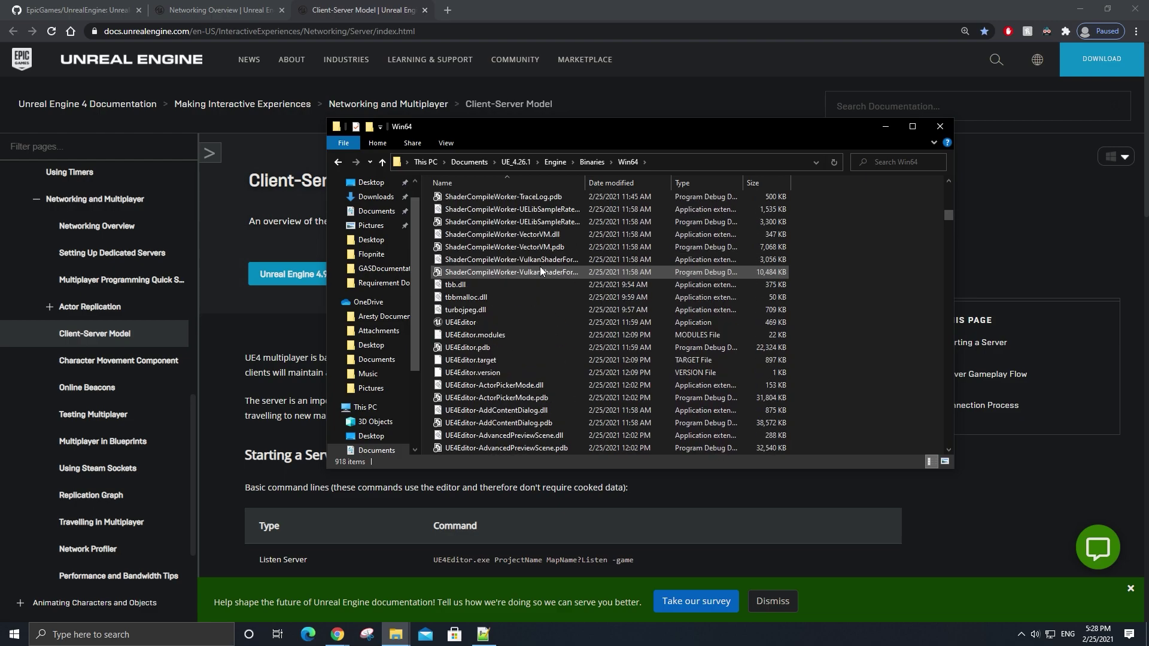
pyautogui.doubleClick(533, 321)
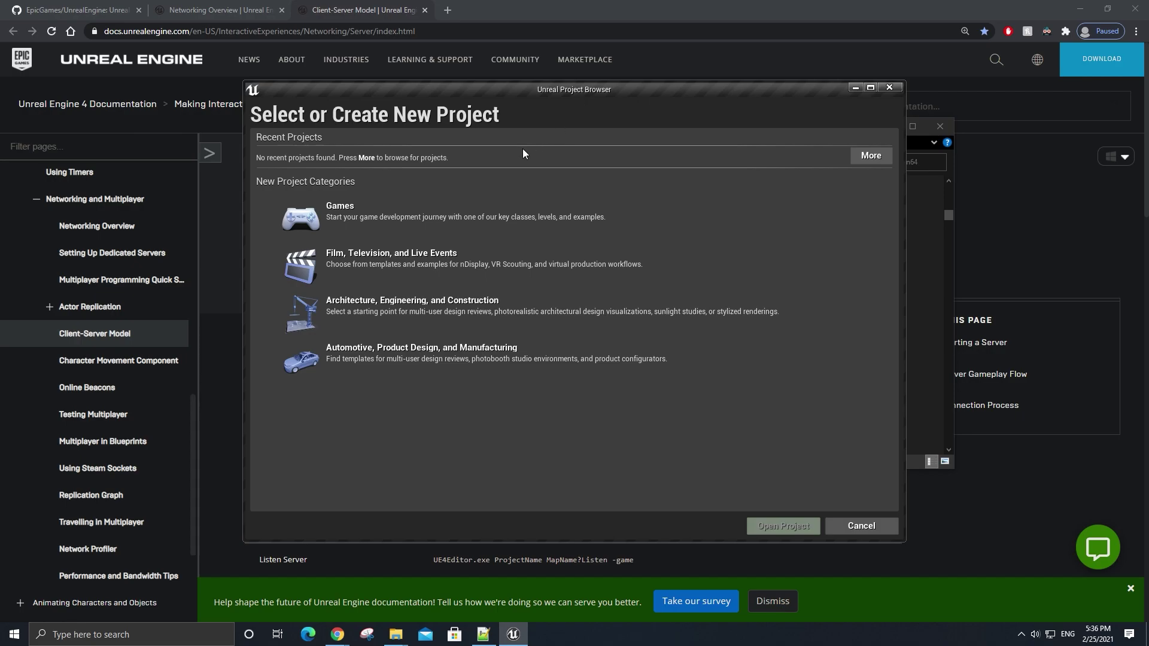
# Step: Start a new project in the Games category, based on the Third Person template
pyautogui.click(387, 218)
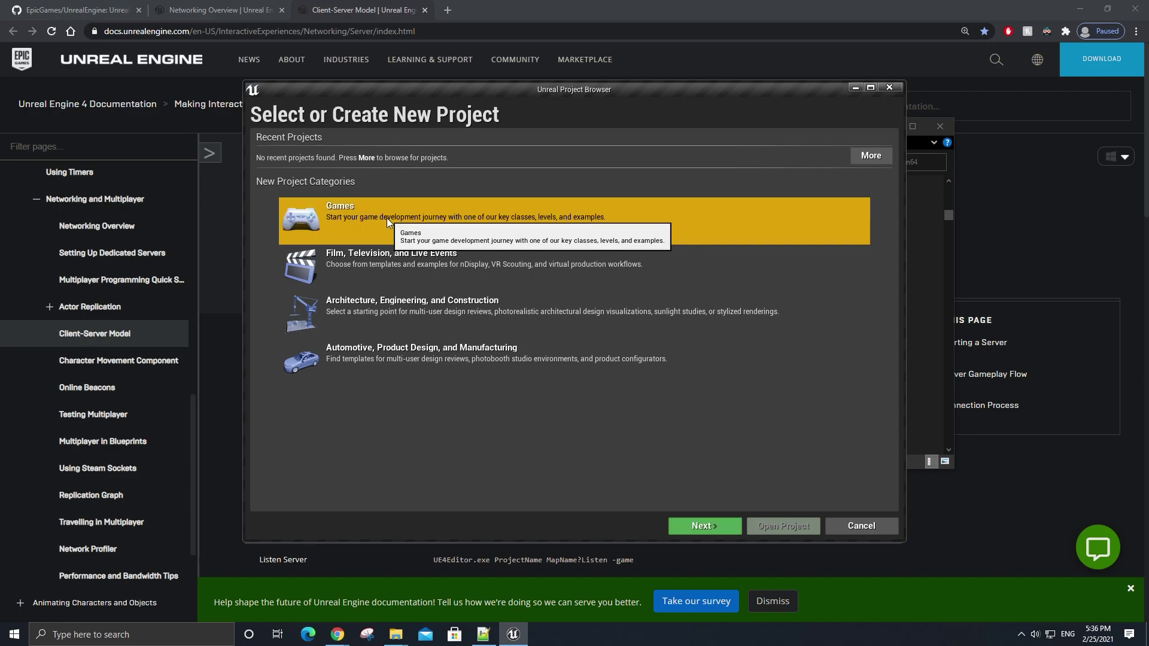
pyautogui.click(690, 526)
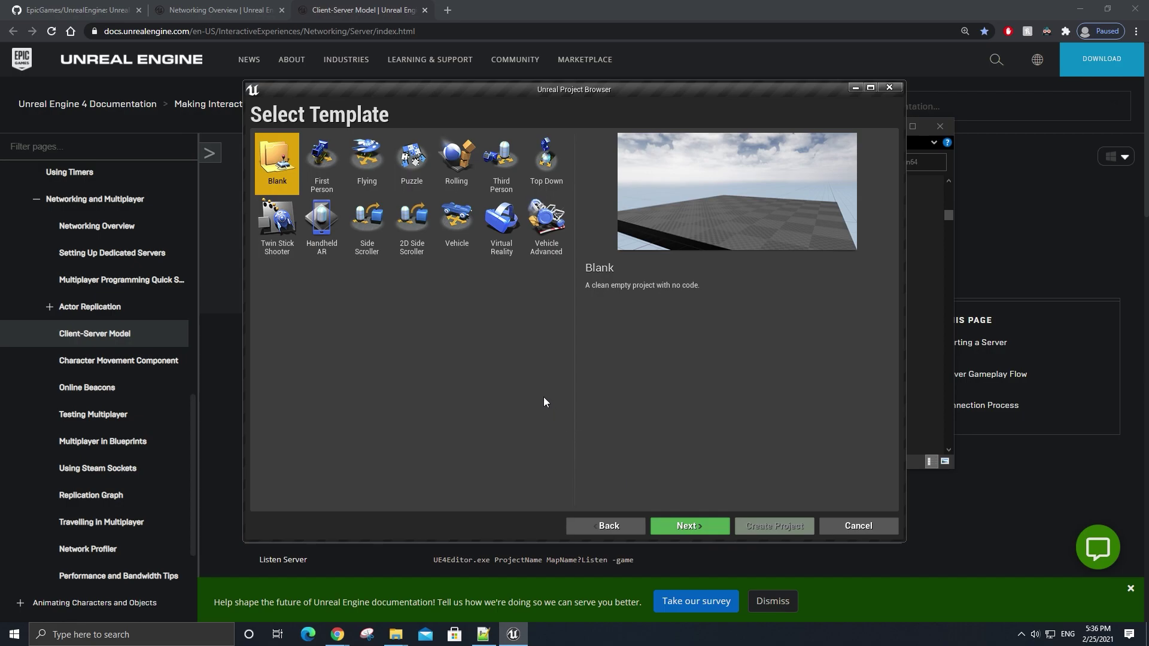
pyautogui.click(495, 159)
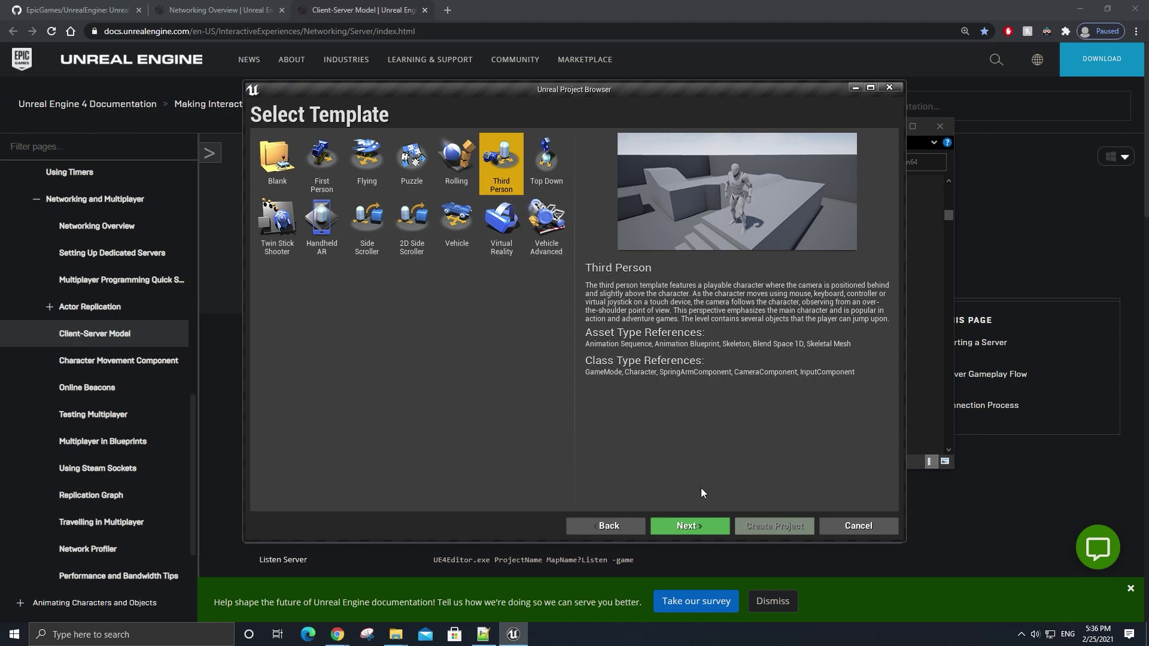
pyautogui.click(710, 525)
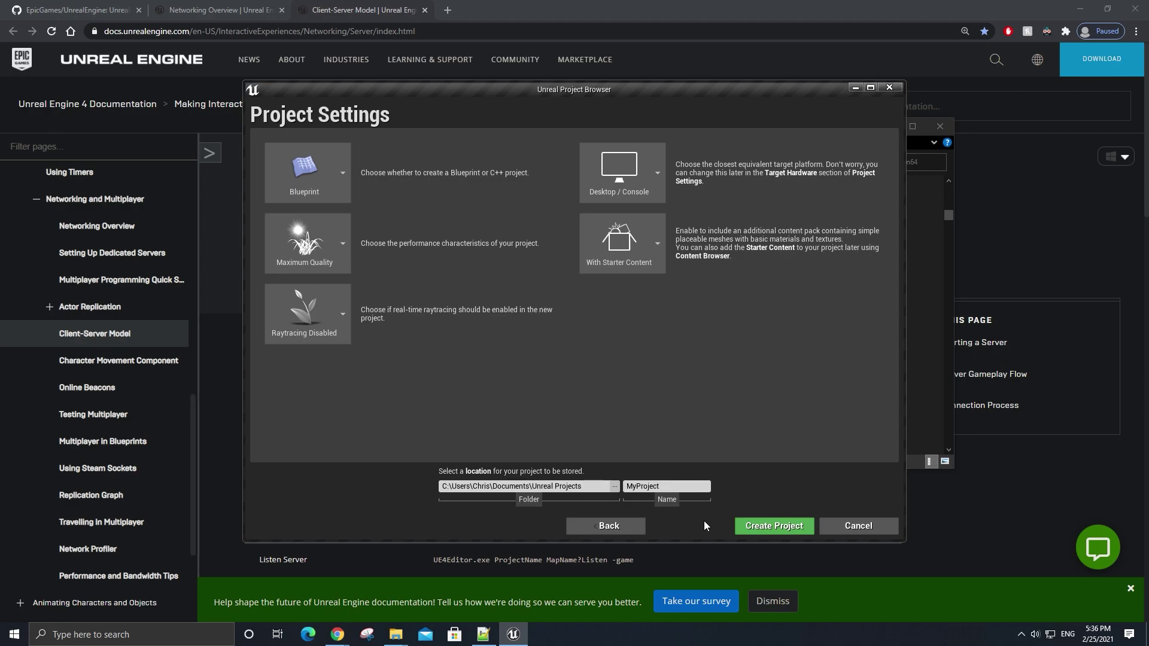
# Step: Configure the project as C++ with No Starter Content
pyautogui.click(338, 192)
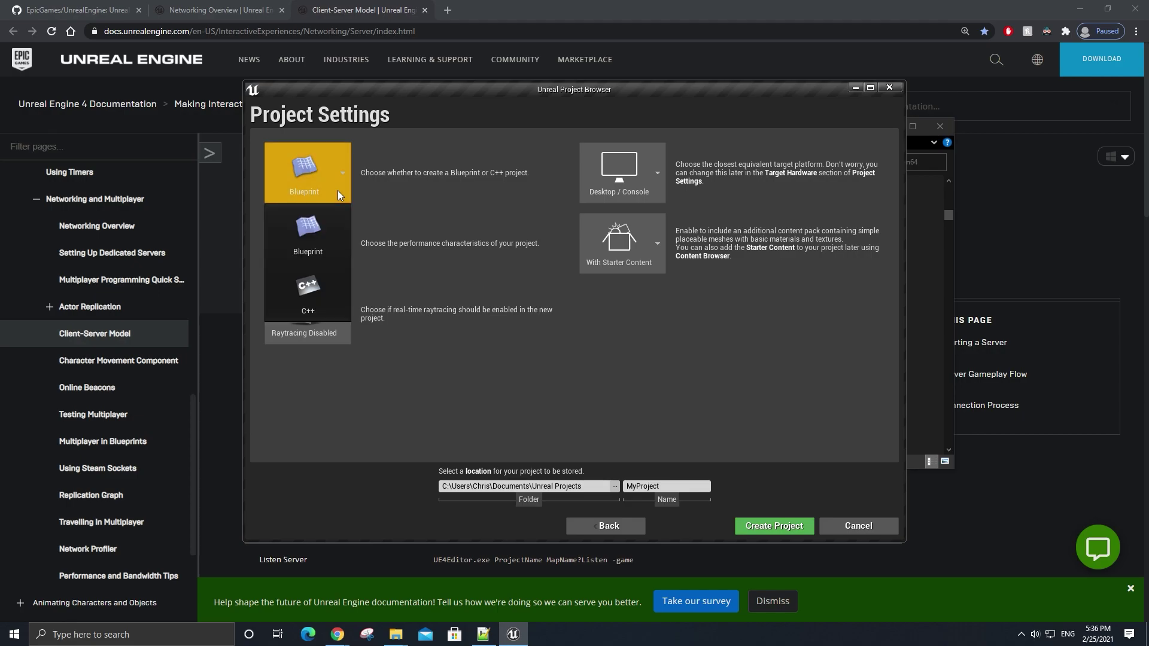
pyautogui.click(316, 294)
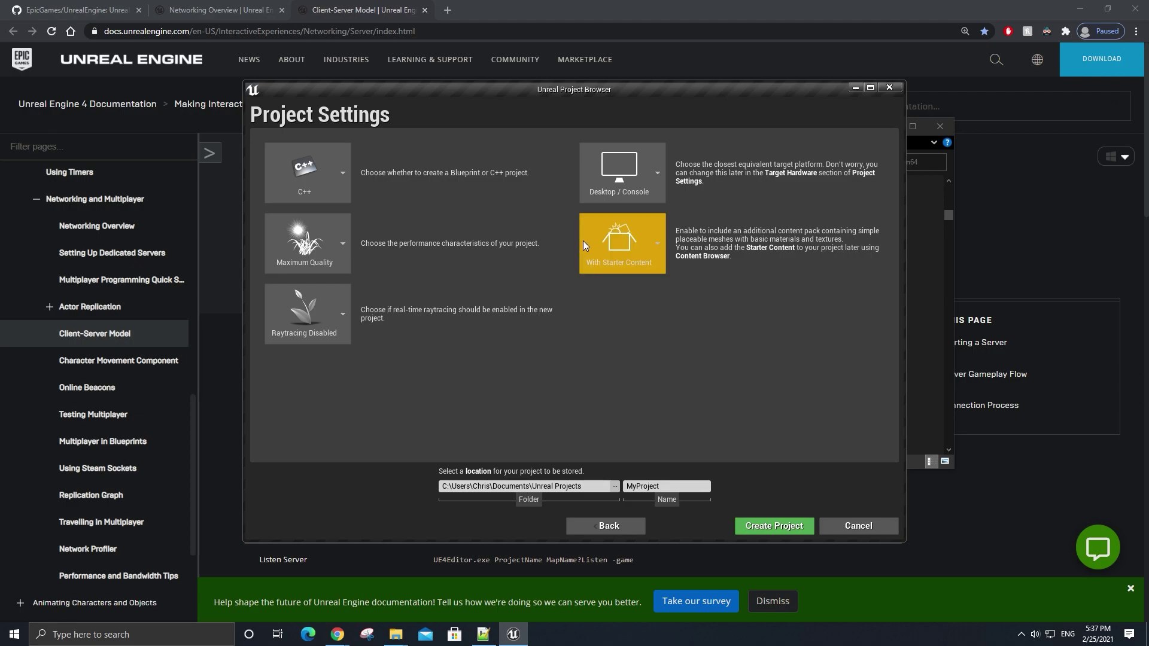
pyautogui.click(613, 241)
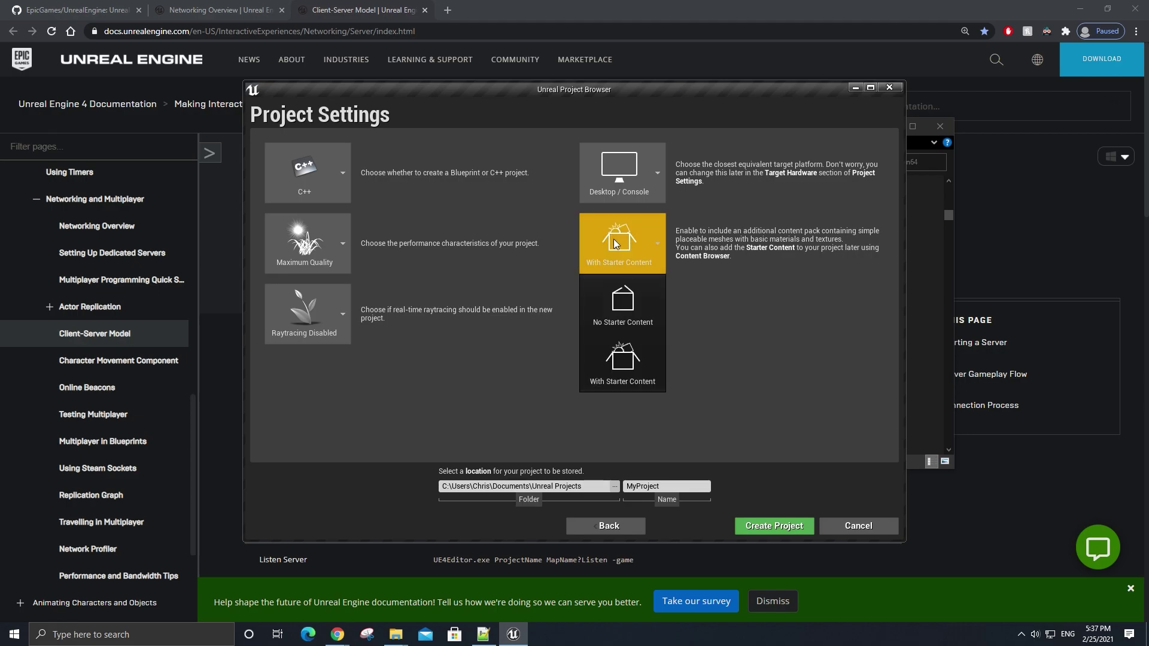
pyautogui.click(657, 305)
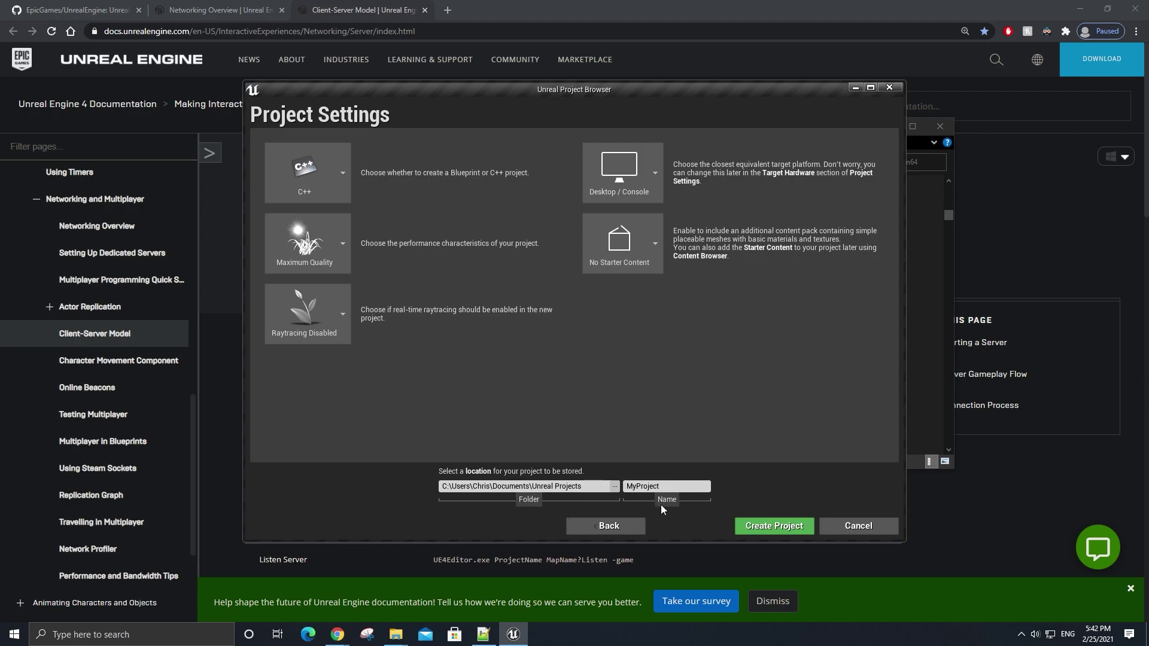
# Step: Name the project TutorialProject and create it
pyautogui.click(674, 480)
pyautogui.write('Tuto')
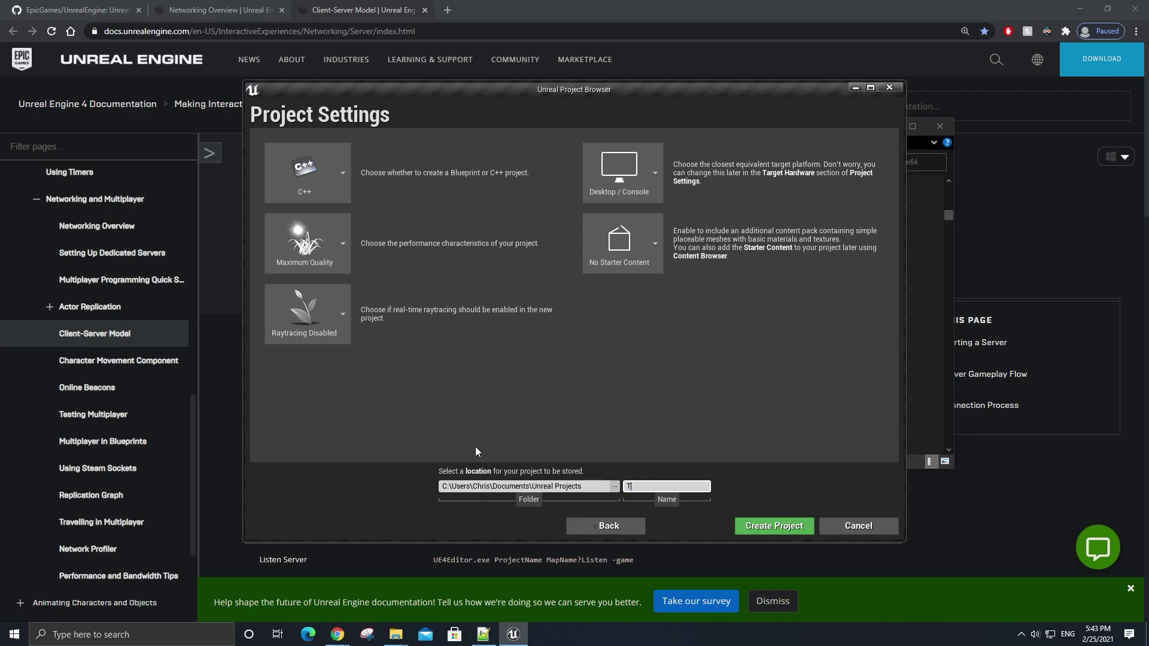
pyautogui.write('rialProject')
pyautogui.click(797, 530)
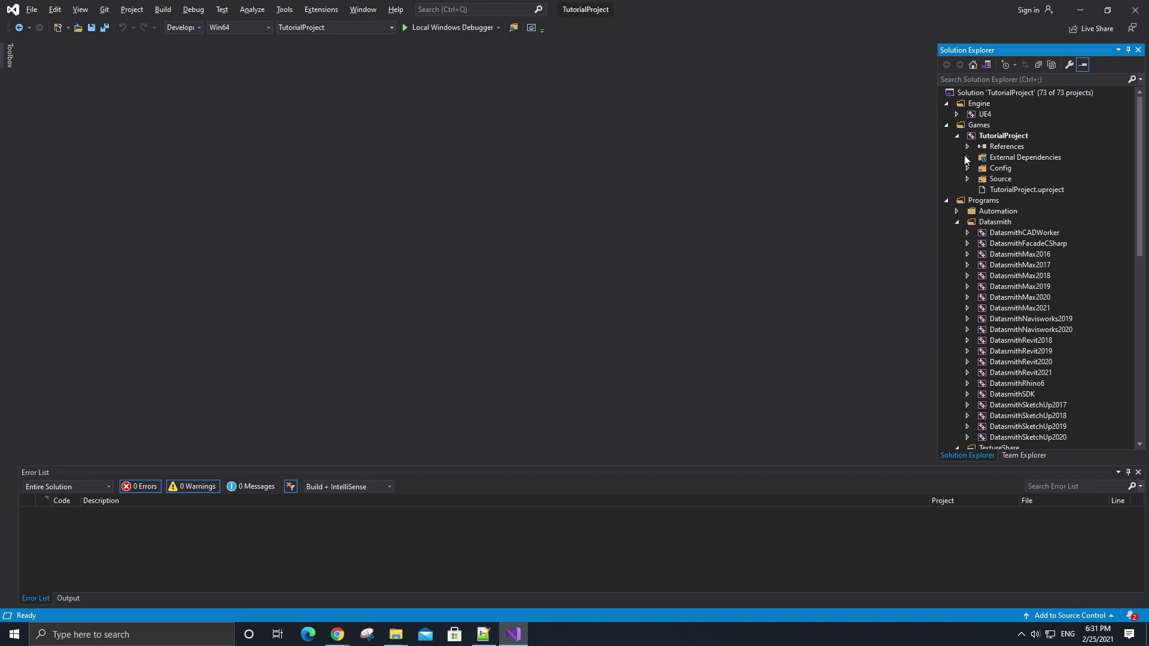
# Step: Examine TutorialProject.Target.cs and TutorialProjectEditor.Target.cs in the project's Source folder, and close Visual Studio
pyautogui.click(967, 179)
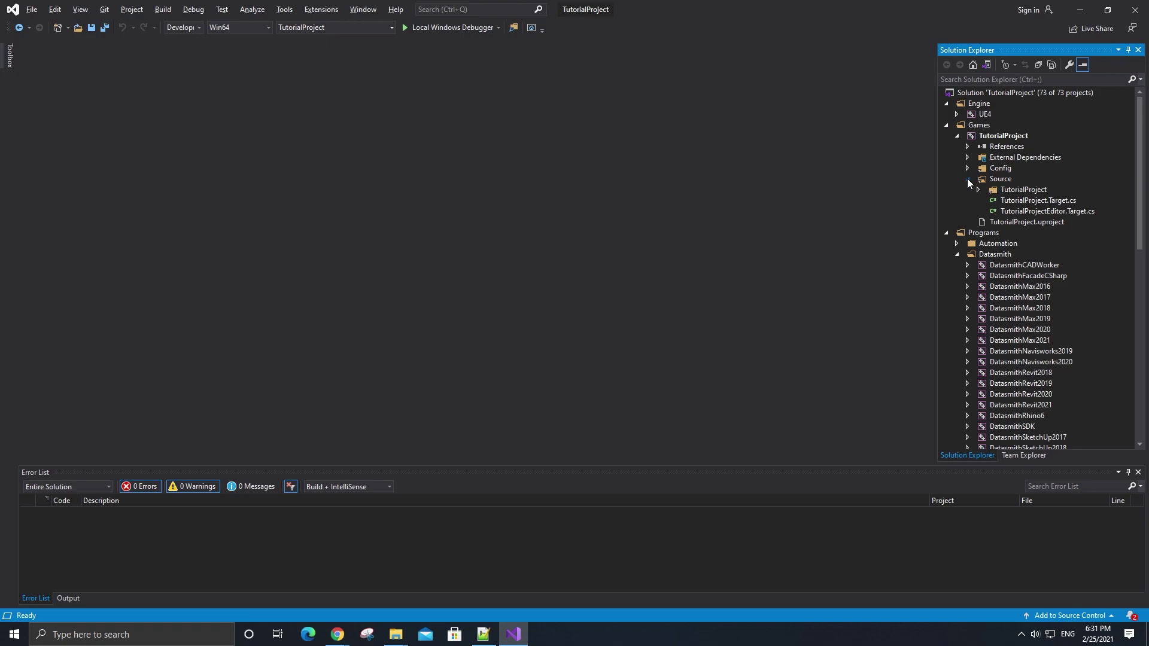
pyautogui.doubleClick(1023, 200)
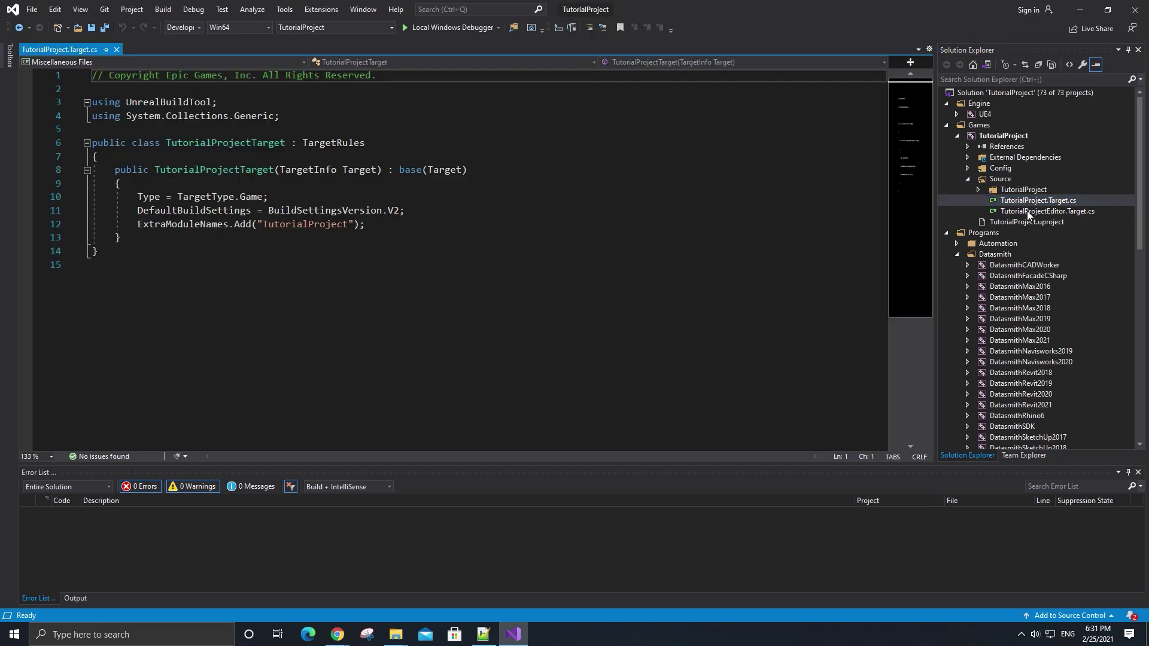
pyautogui.doubleClick(1027, 211)
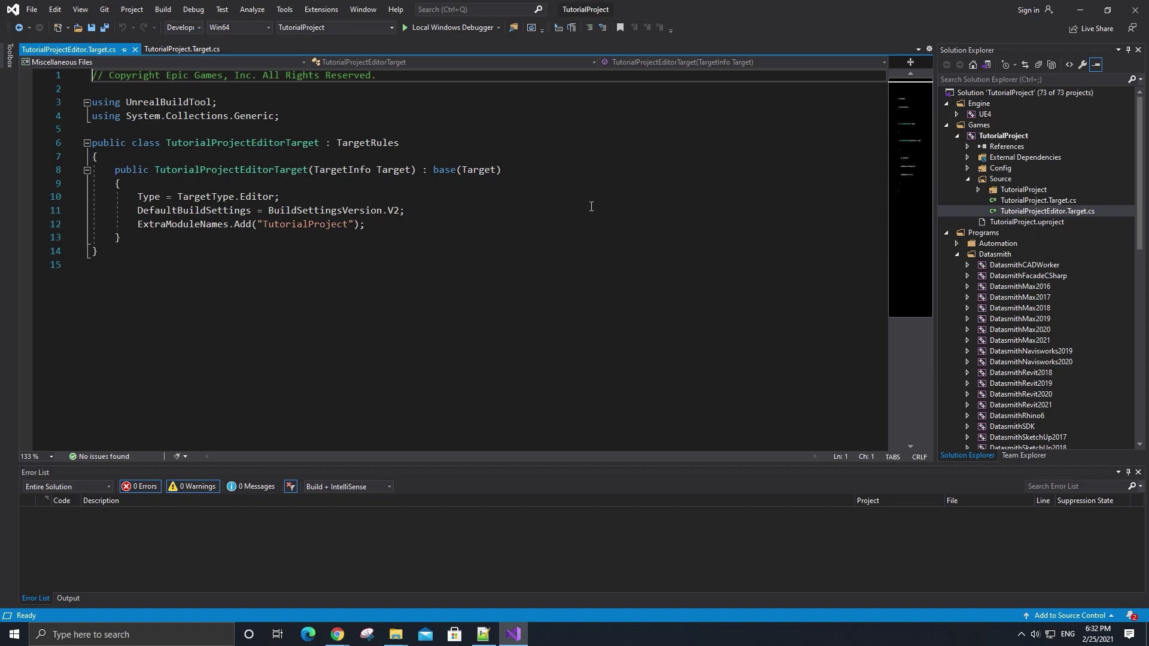
pyautogui.click(199, 48)
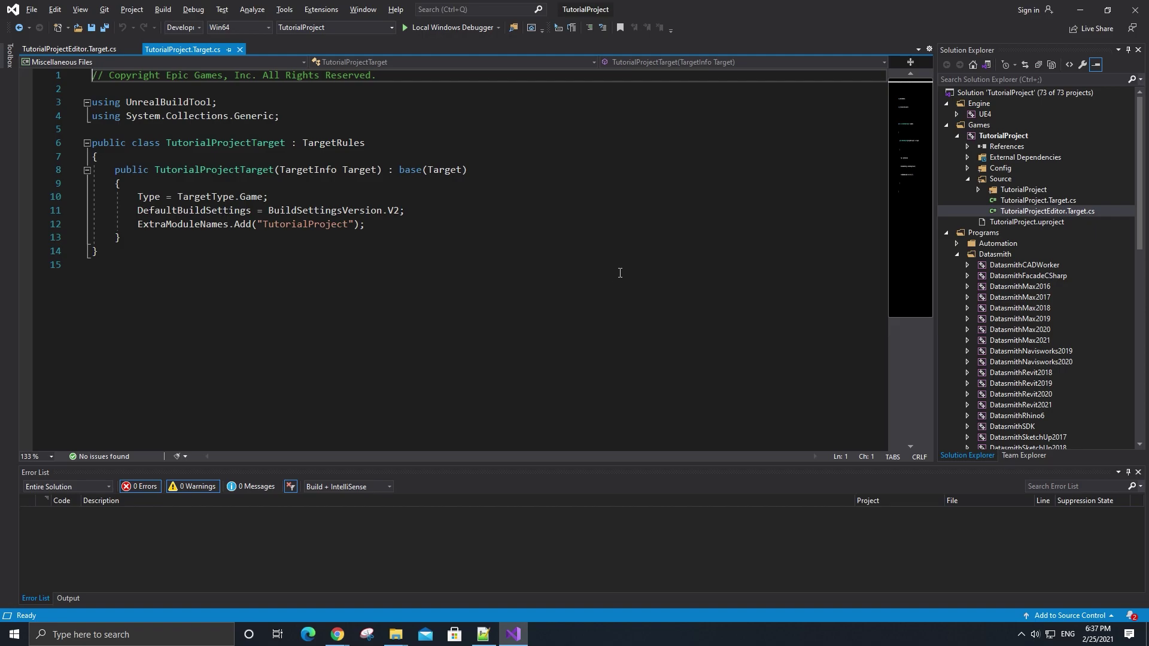
pyautogui.click(1132, 12)
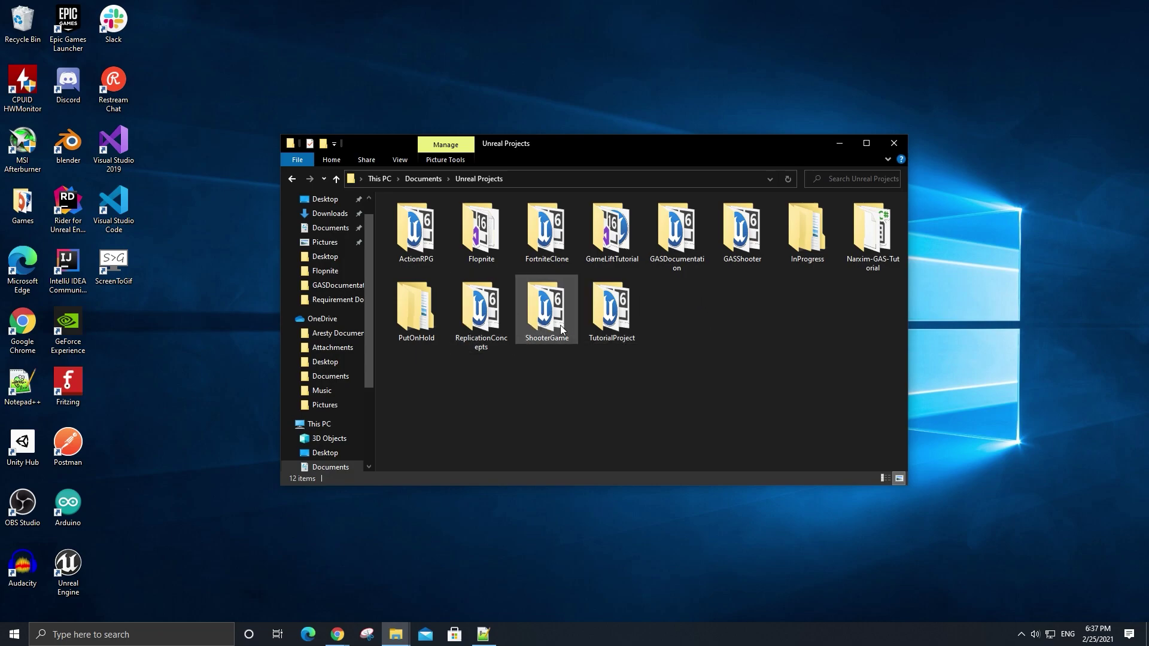
# Step: Duplicate TutorialProjectEditor.Target.cs inside the Source folder of TutorialProject
pyautogui.doubleClick(611, 308)
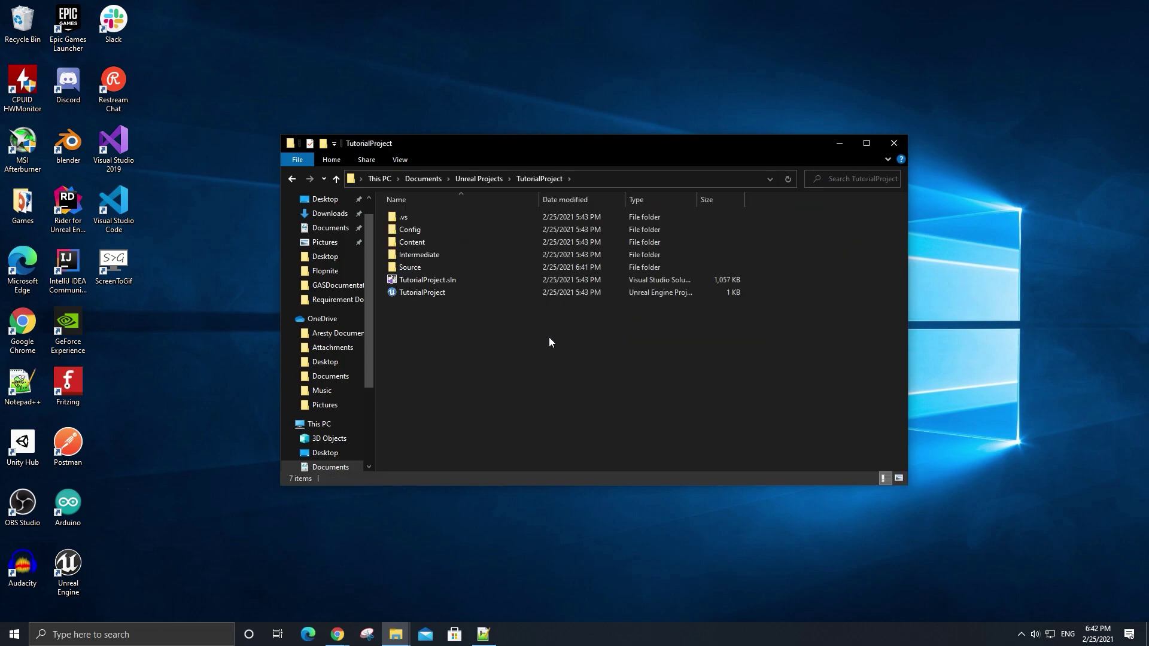
pyautogui.doubleClick(500, 270)
pyautogui.click(486, 243)
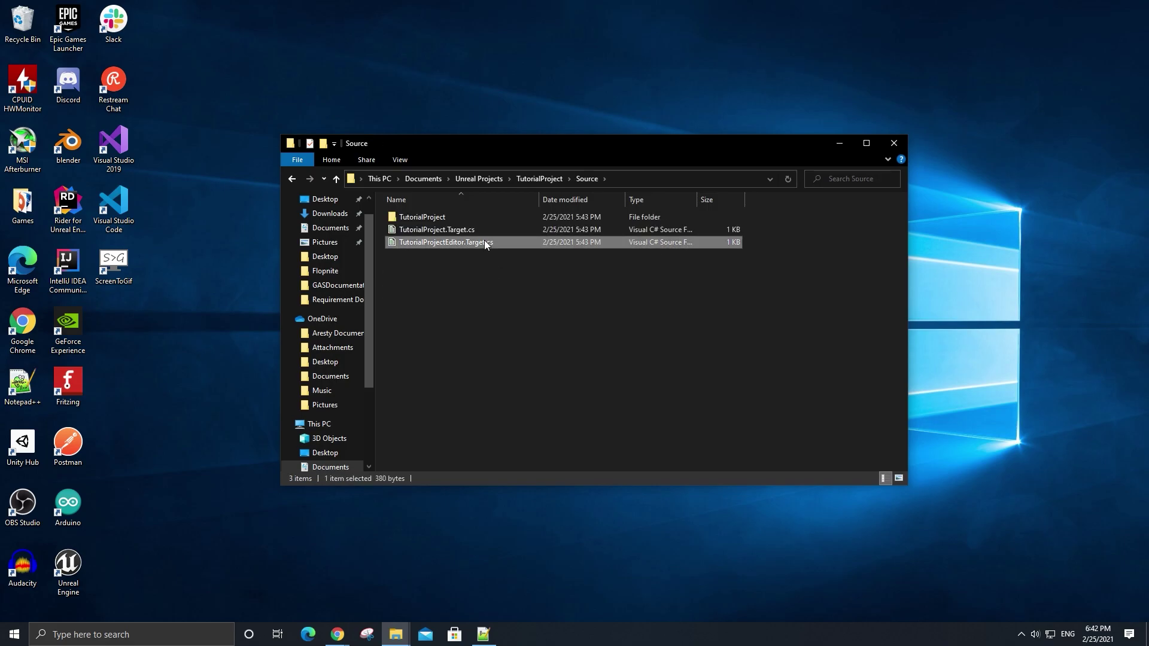
pyautogui.hotkey('ctrl', 'v')
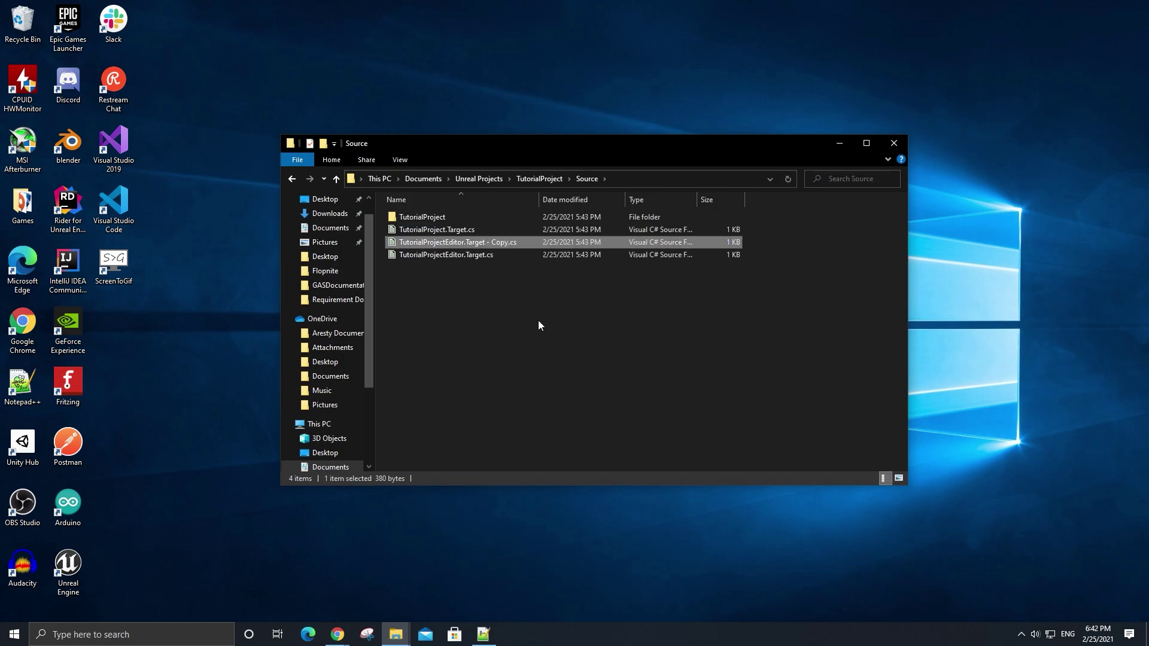
# Step: Rename the copied target file as TutorialProjectServer.Target.cs
pyautogui.rightClick(505, 245)
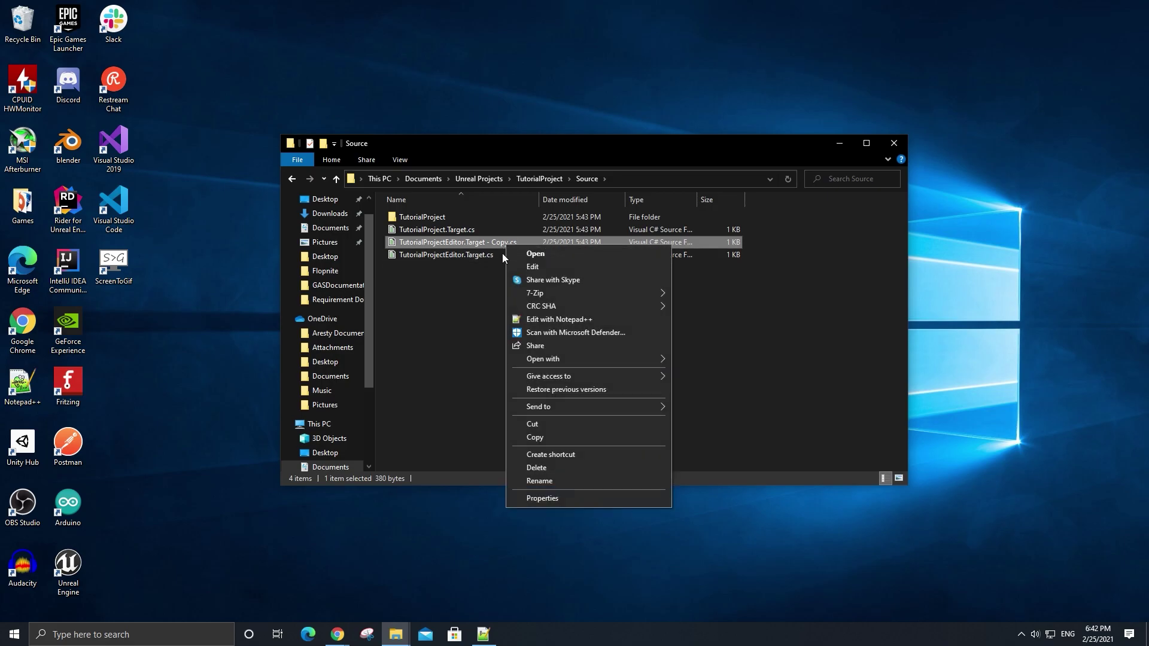
pyautogui.click(565, 481)
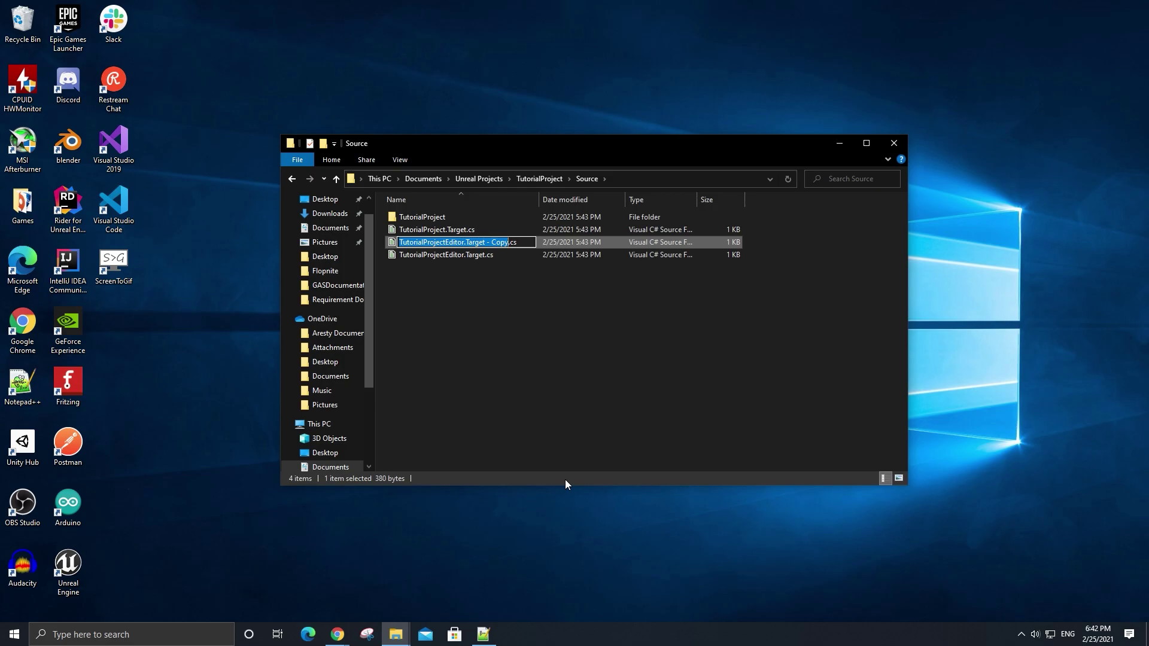
pyautogui.write('TutorialProject')
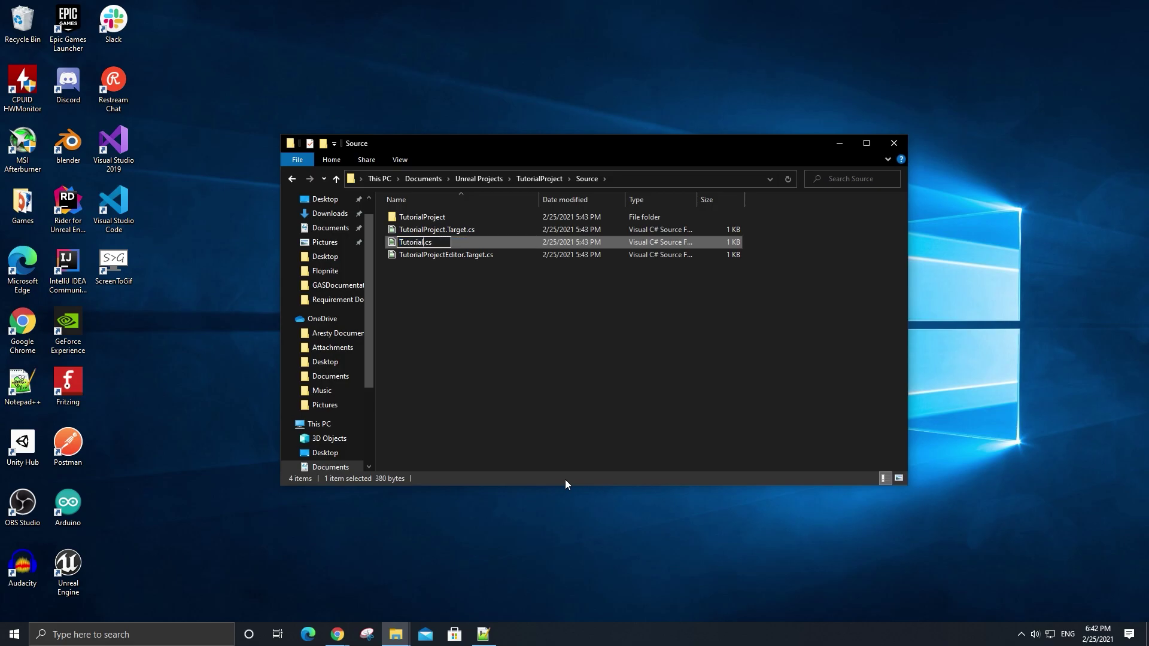
pyautogui.write('ver.Target')
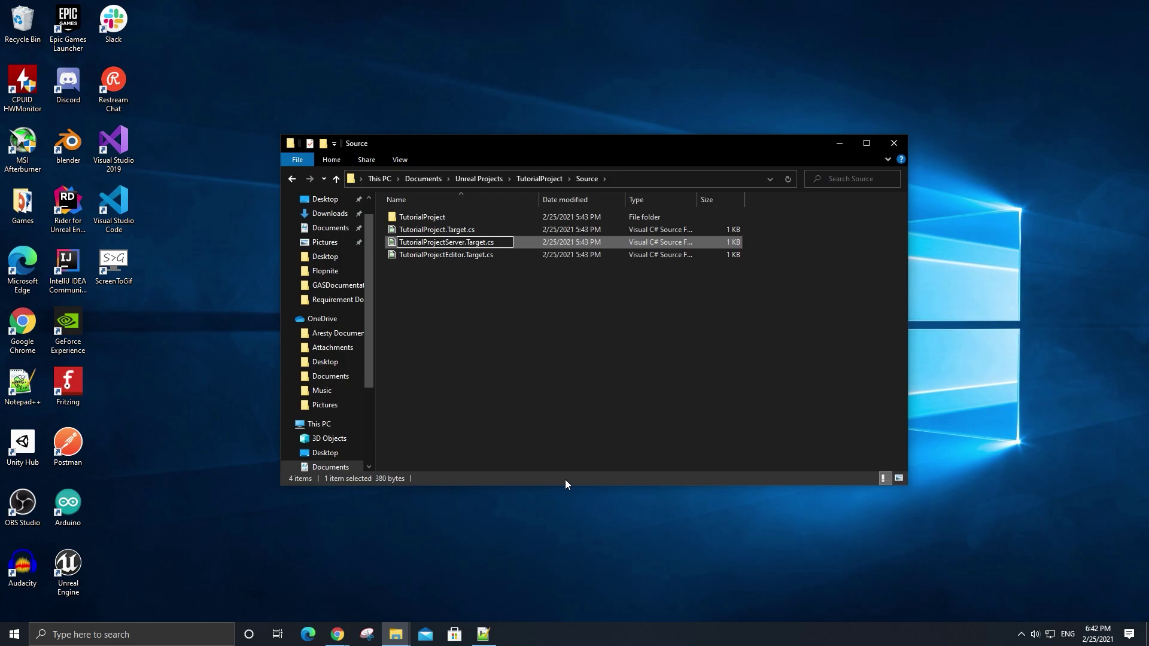
pyautogui.press('Return')
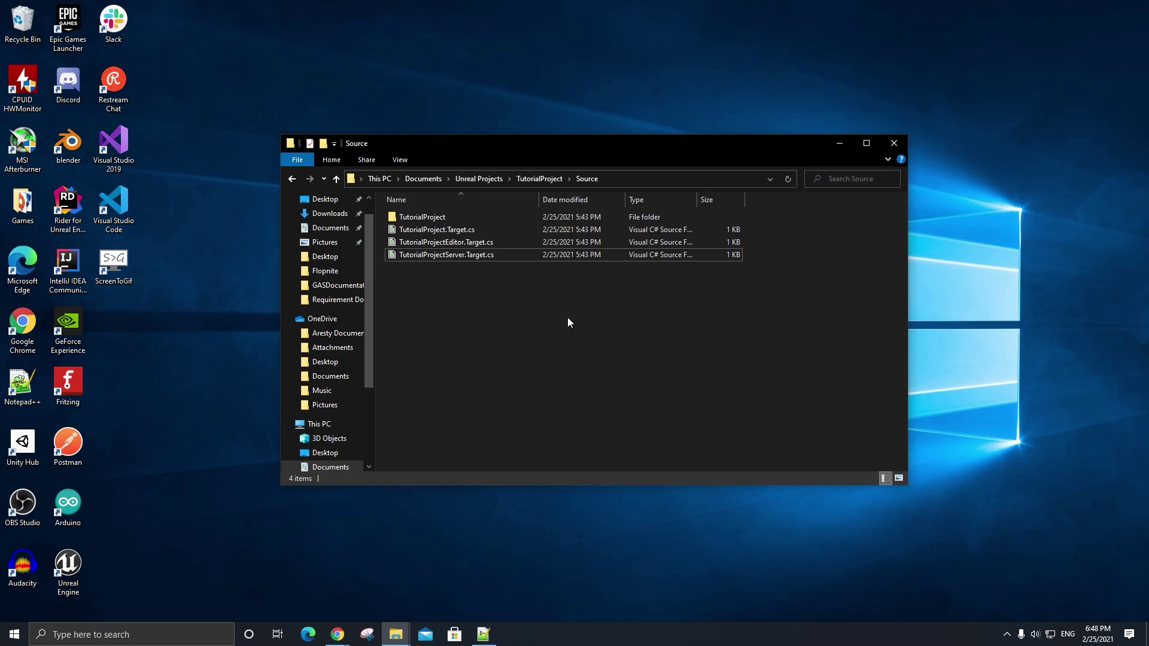
# Step: Open TutorialProjectServer.Target.cs in Visual Studio
pyautogui.doubleClick(537, 256)
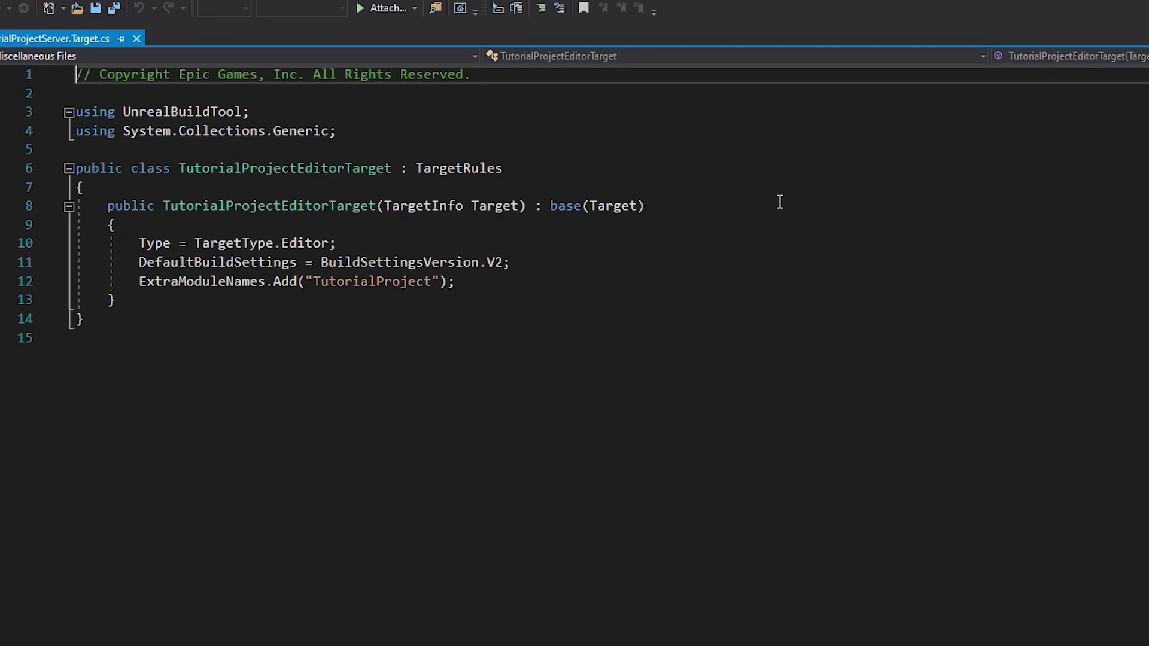
# Step: Rename the class and its constructor in TutorialProjectServer.Target.cs to TutorialProjectServerTarget
pyautogui.click(321, 173)
pyautogui.hotkey('ctrl', 'r')
pyautogui.hotkey('ctrl', 'r')
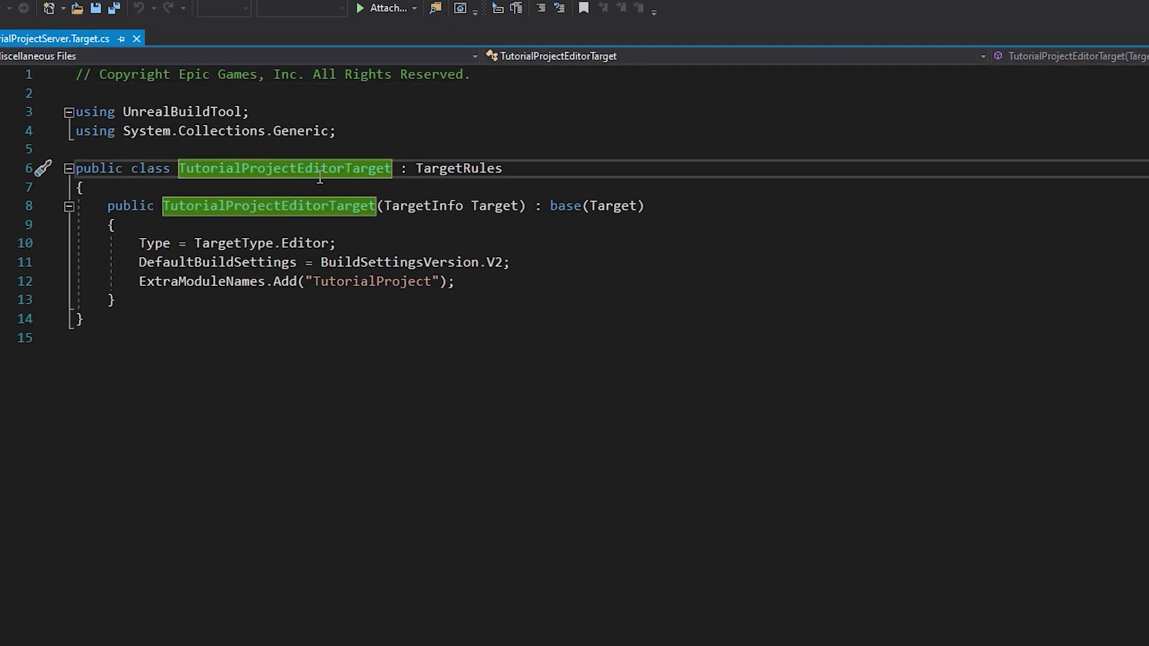
pyautogui.doubleClick(312, 169)
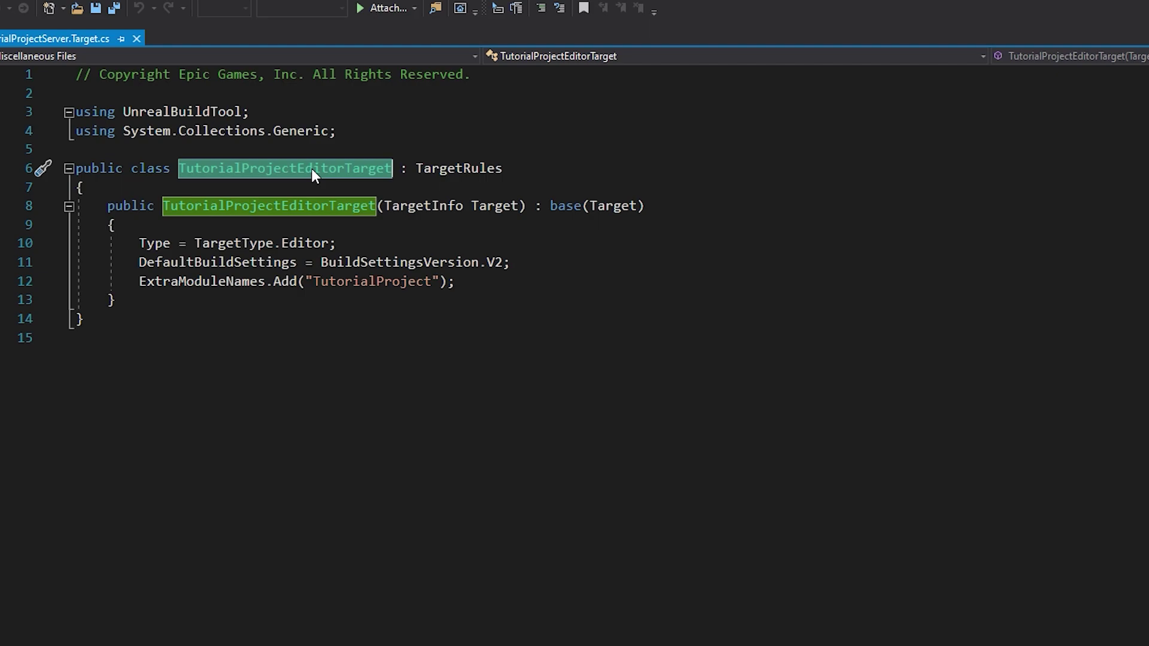
pyautogui.write('Tutorial')
pyautogui.write('ProjectServ')
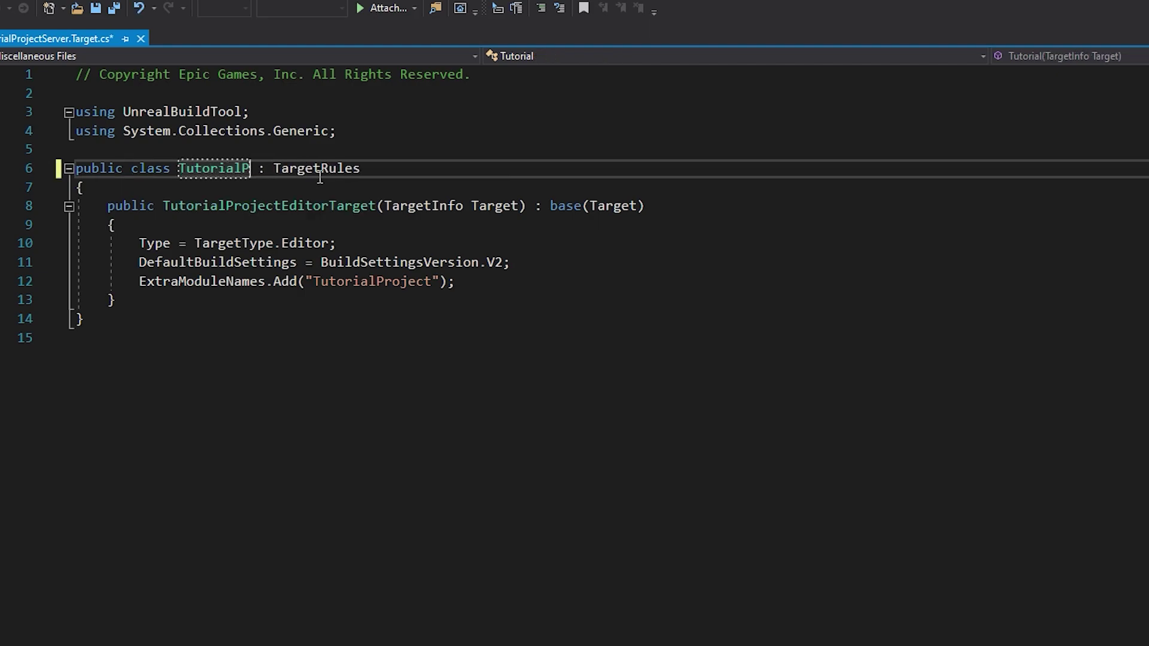
pyautogui.write('erTarget')
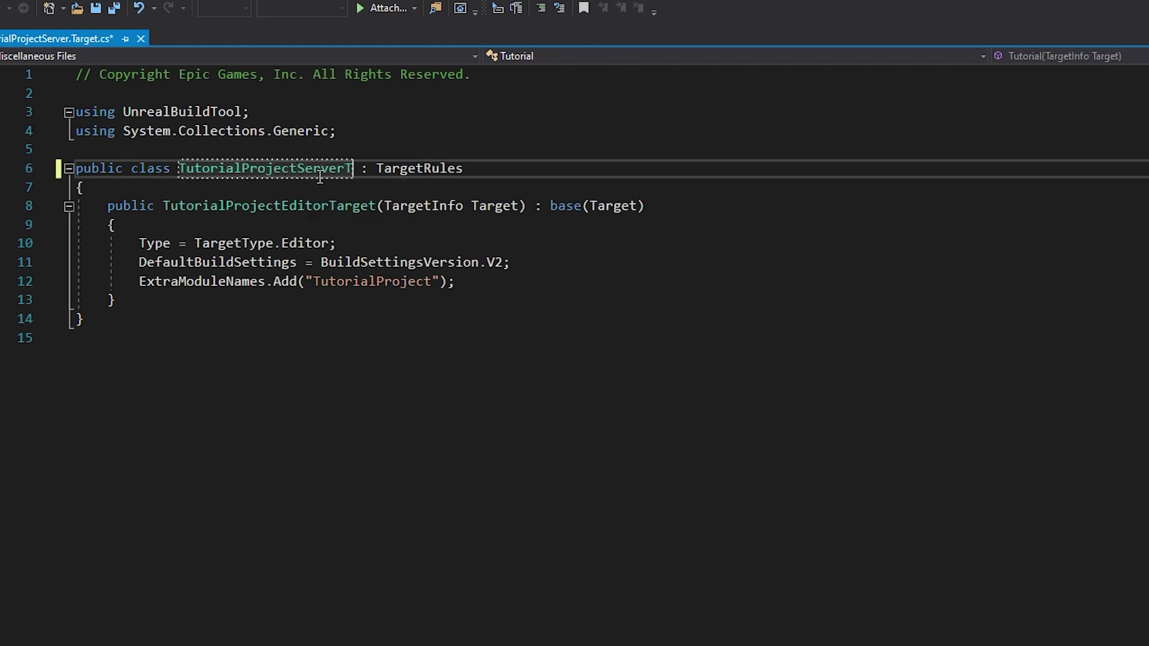
pyautogui.doubleClick(304, 207)
pyautogui.hotkey('ctrl', 'v')
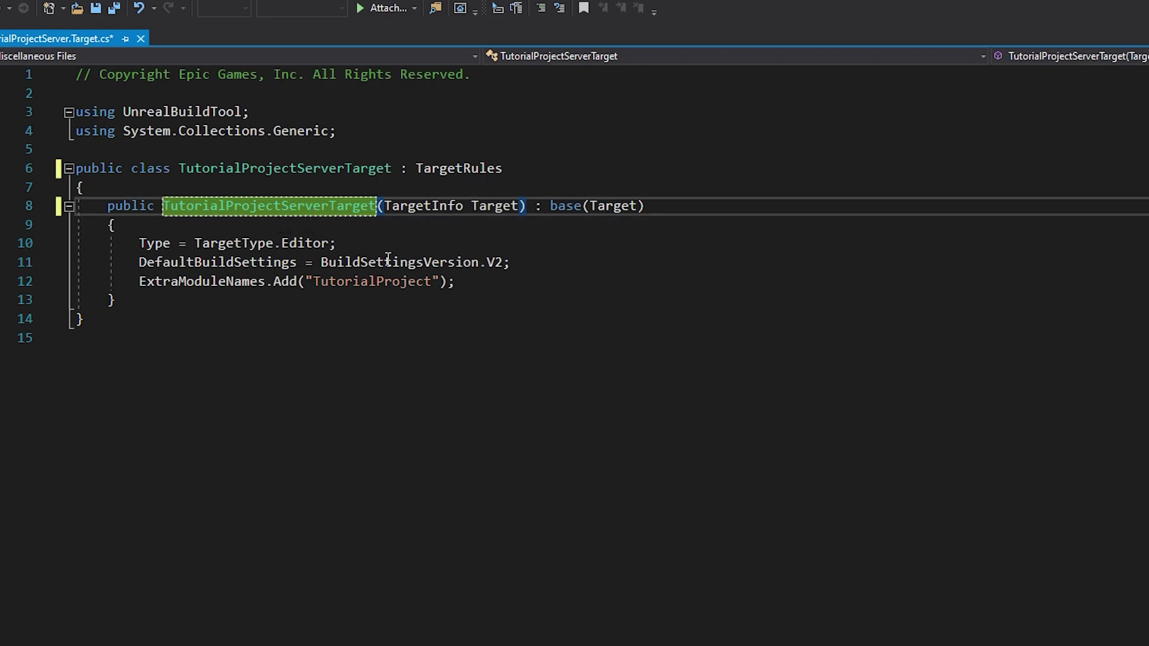
# Step: Change the target type to TargetType.Server and save TutorialProjectServer.Target.cs
pyautogui.doubleClick(305, 244)
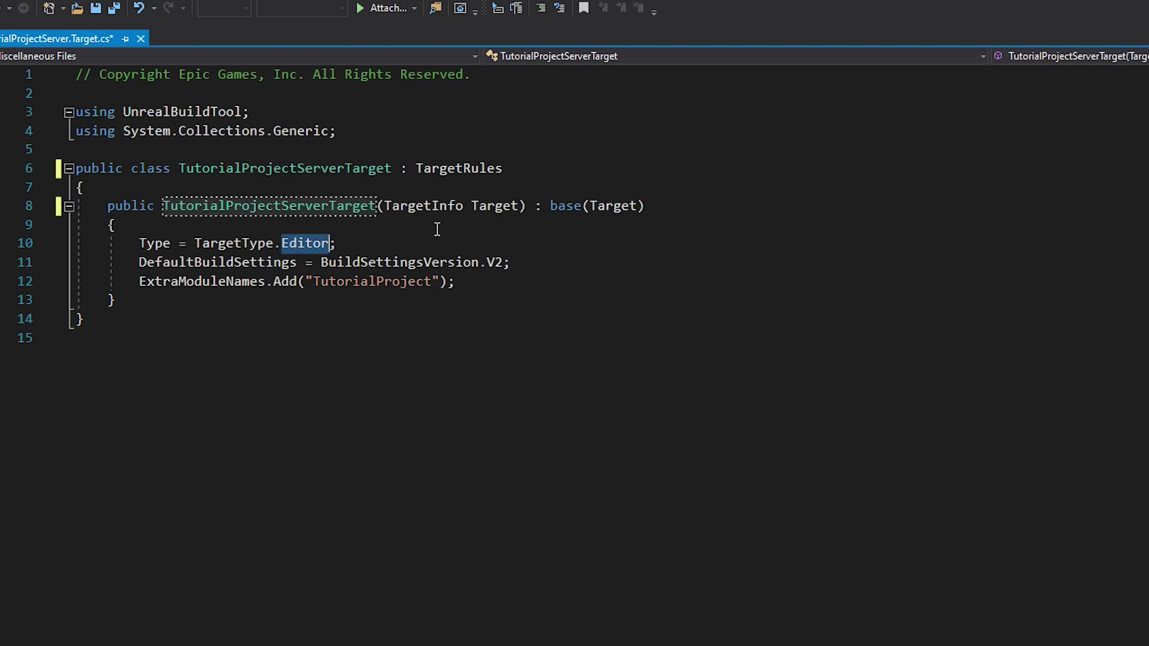
pyautogui.write('Server')
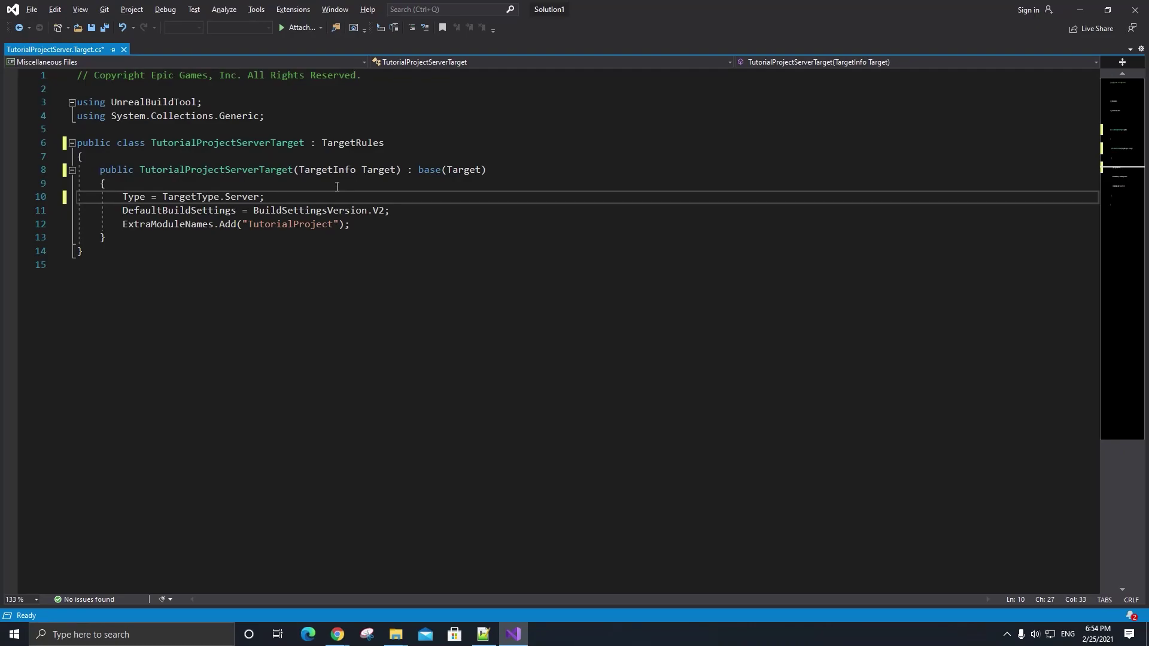
pyautogui.hotkey('ctrl', 's')
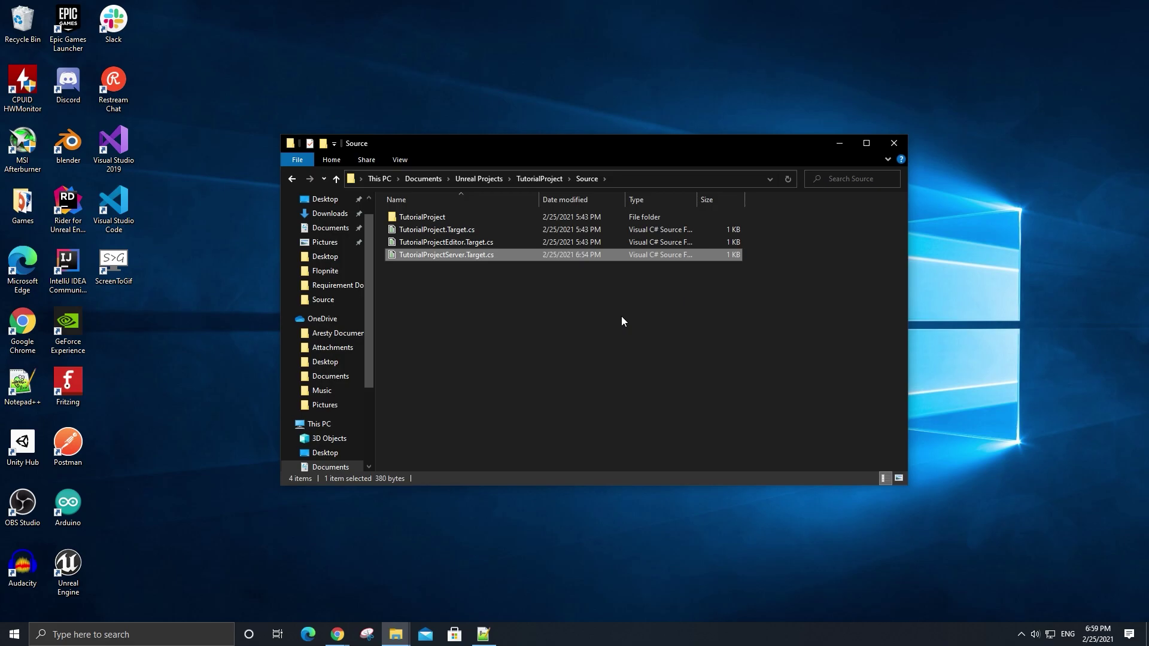
# Step: Generate Visual Studio project files from the TutorialProject Unreal project file in the TutorialProject folder
pyautogui.click(551, 181)
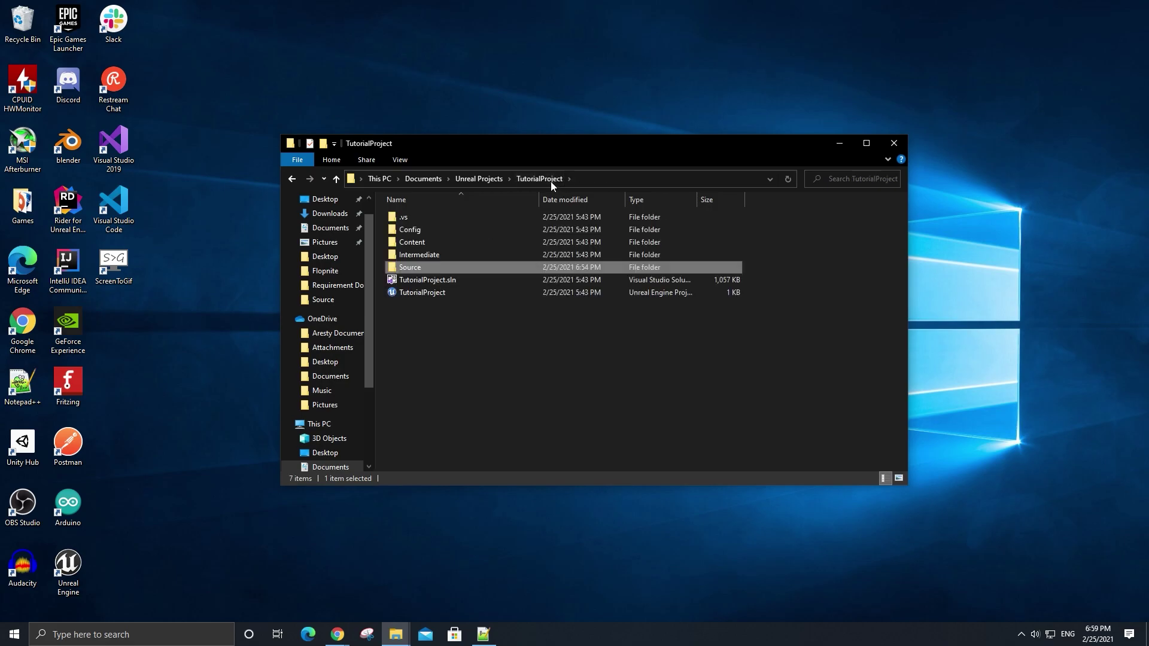
pyautogui.click(486, 293)
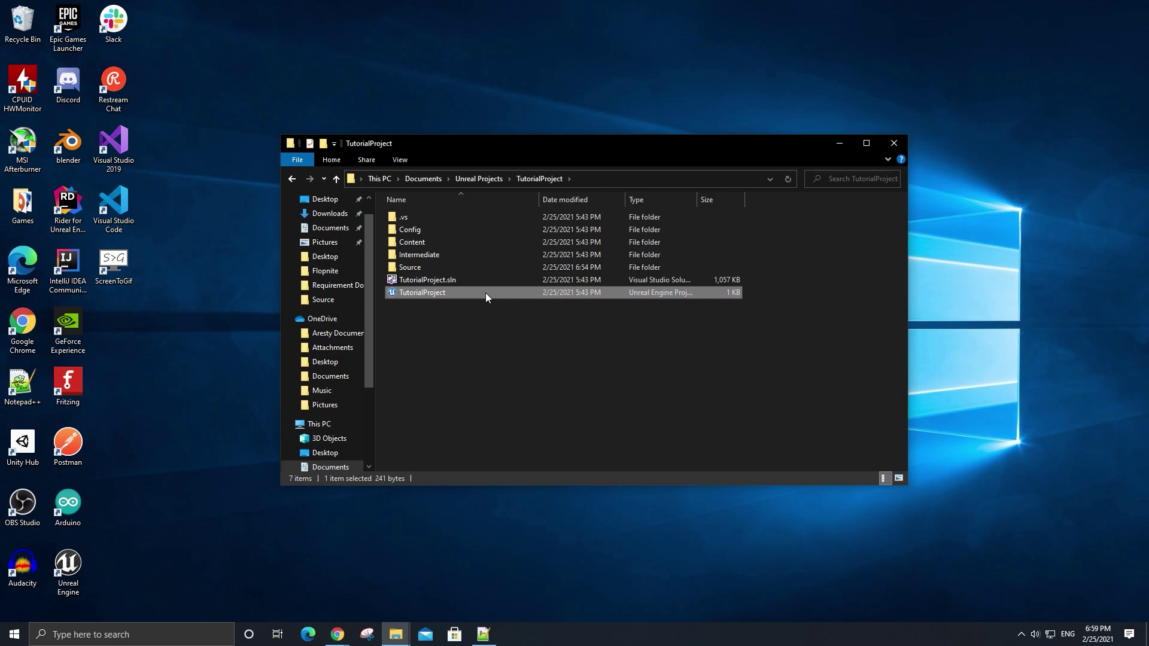
pyautogui.rightClick(486, 293)
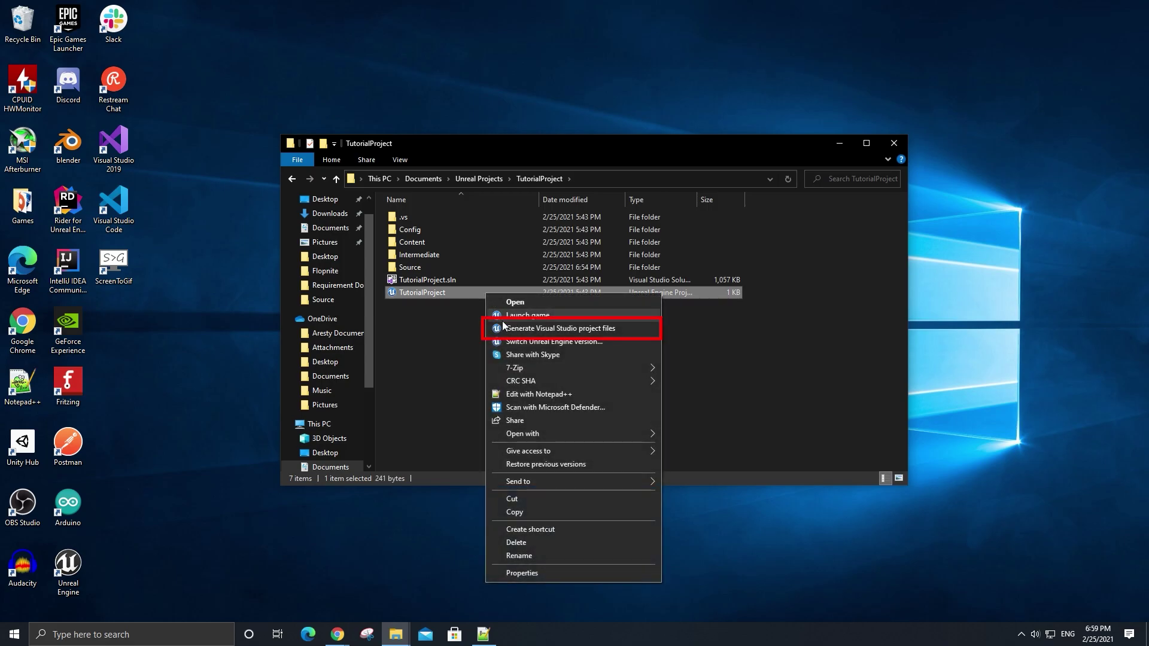
pyautogui.click(543, 333)
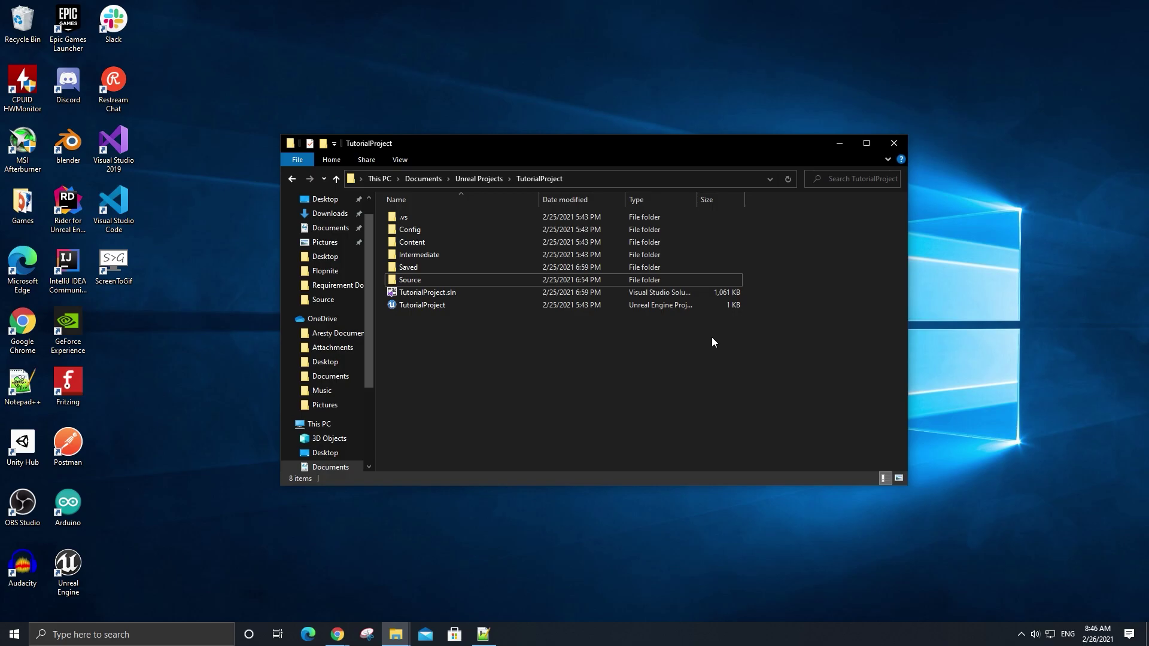
# Step: Open TutorialProject.sln in Visual Studio and build the TutorialProject project with the Development Server configuration
pyautogui.doubleClick(576, 293)
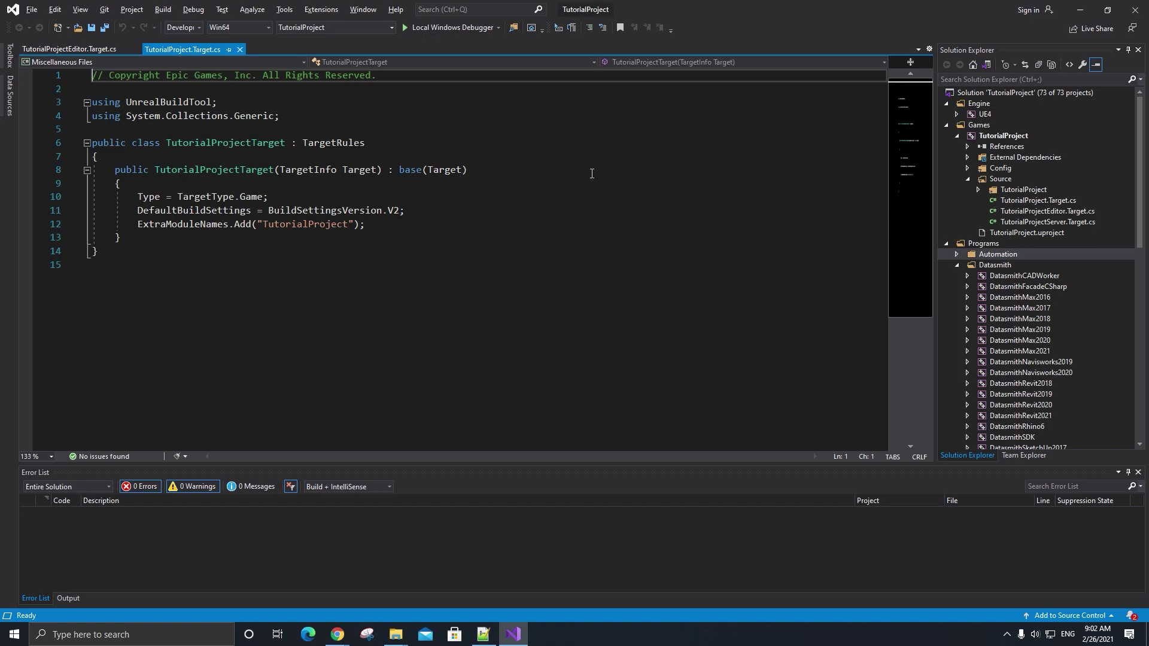
pyautogui.click(189, 28)
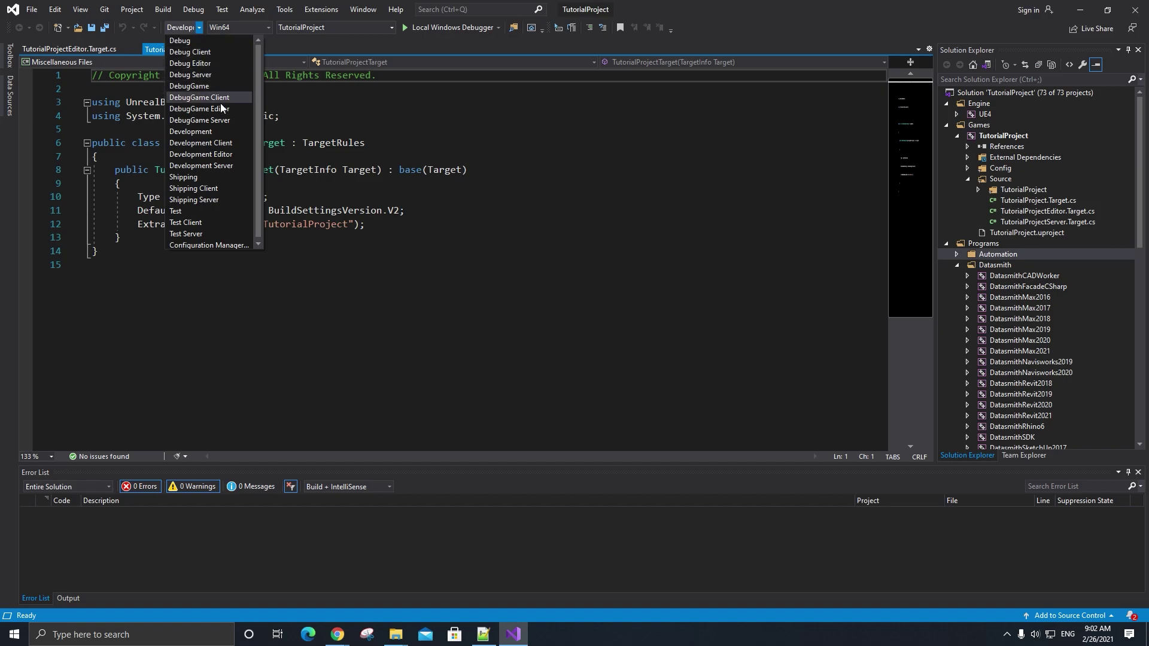
pyautogui.click(237, 166)
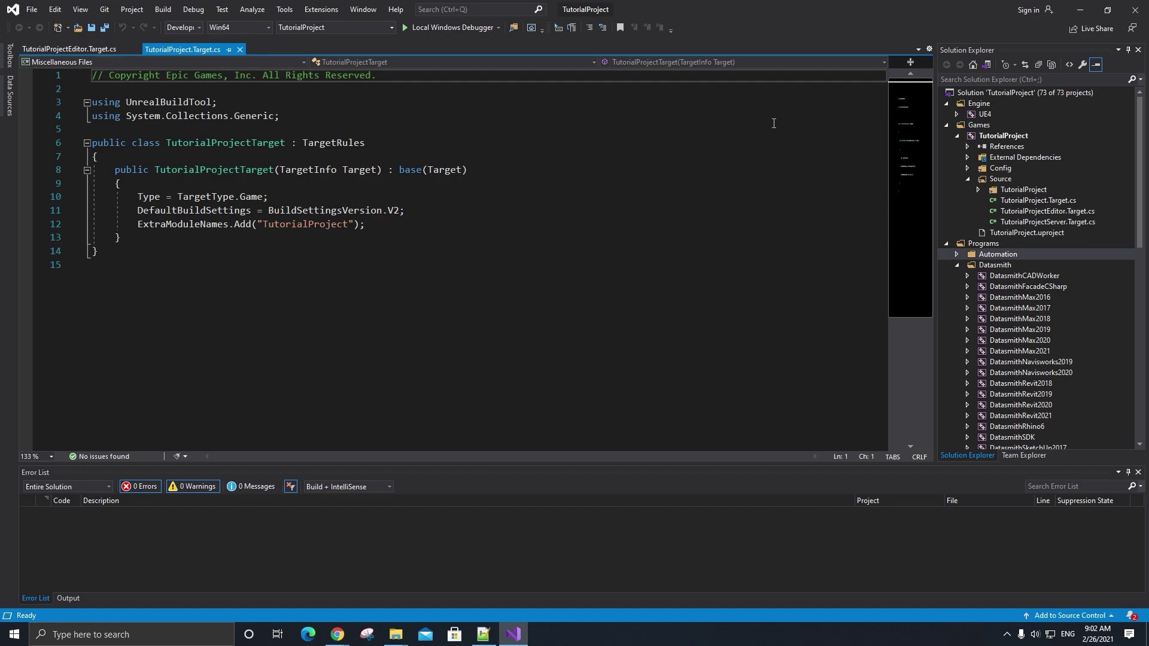
pyautogui.click(1021, 137)
pyautogui.rightClick(1021, 138)
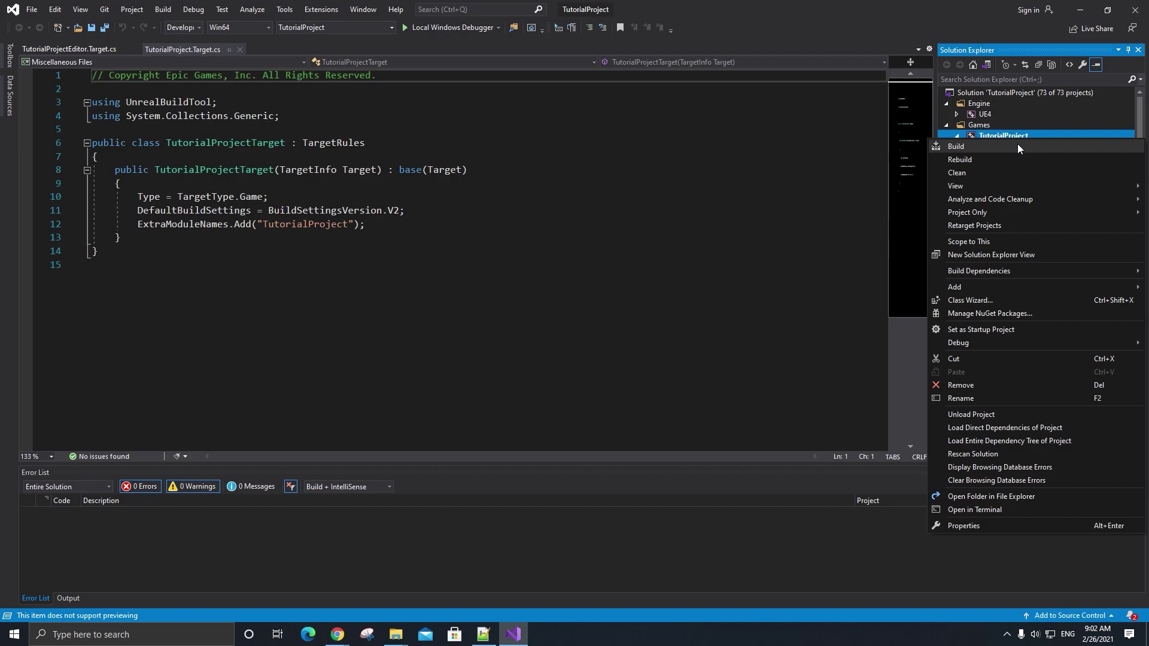
pyautogui.click(1018, 146)
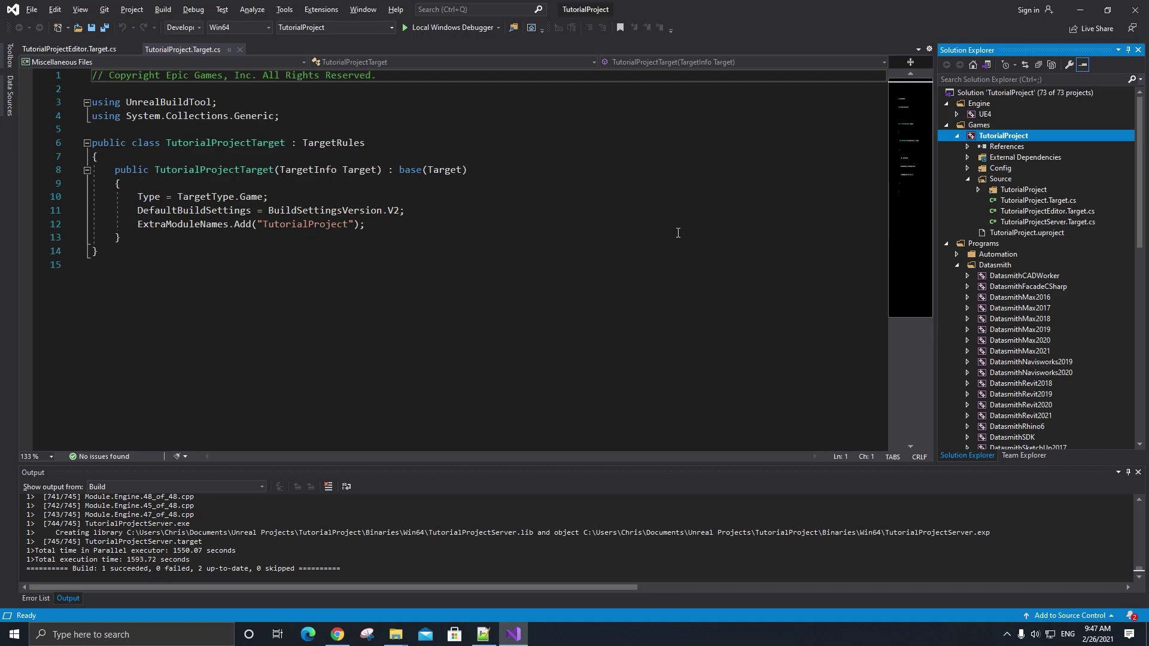
# Step: Build the TutorialProject project again with the Development Editor configuration
pyautogui.click(192, 31)
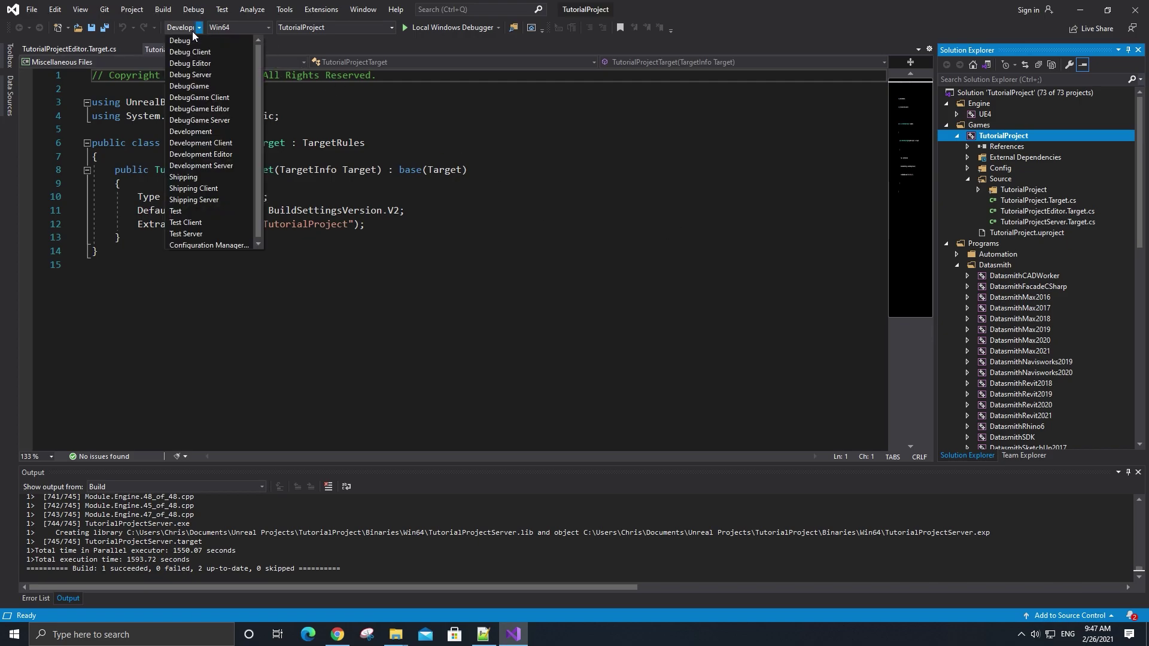
pyautogui.click(210, 154)
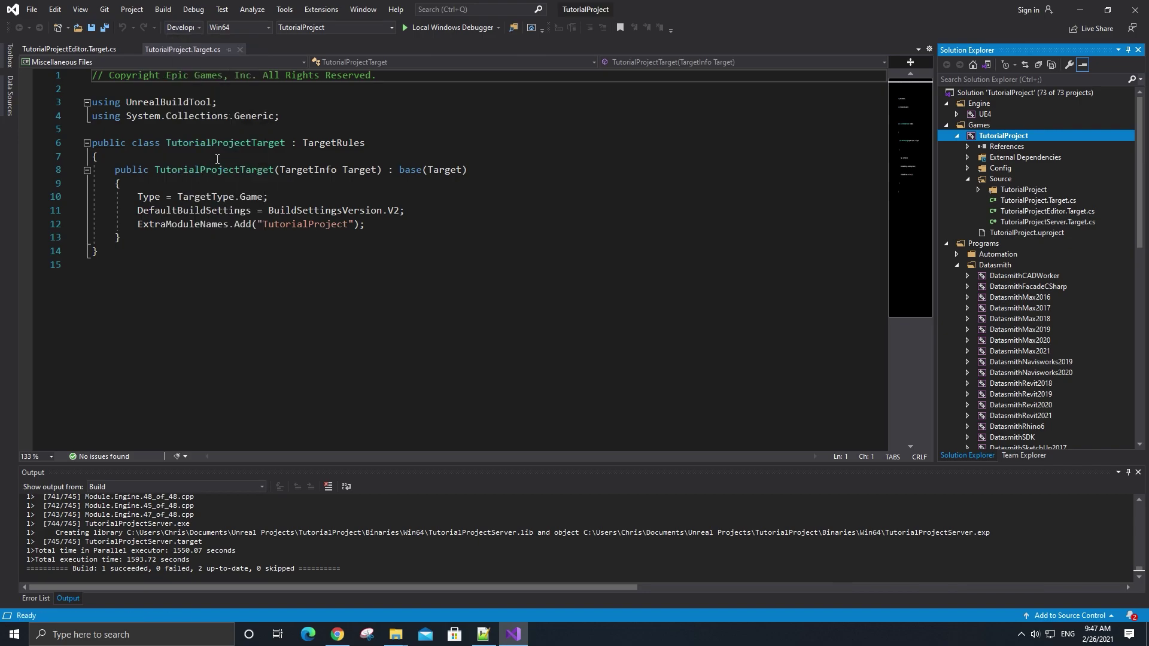
pyautogui.rightClick(1002, 136)
pyautogui.click(1002, 150)
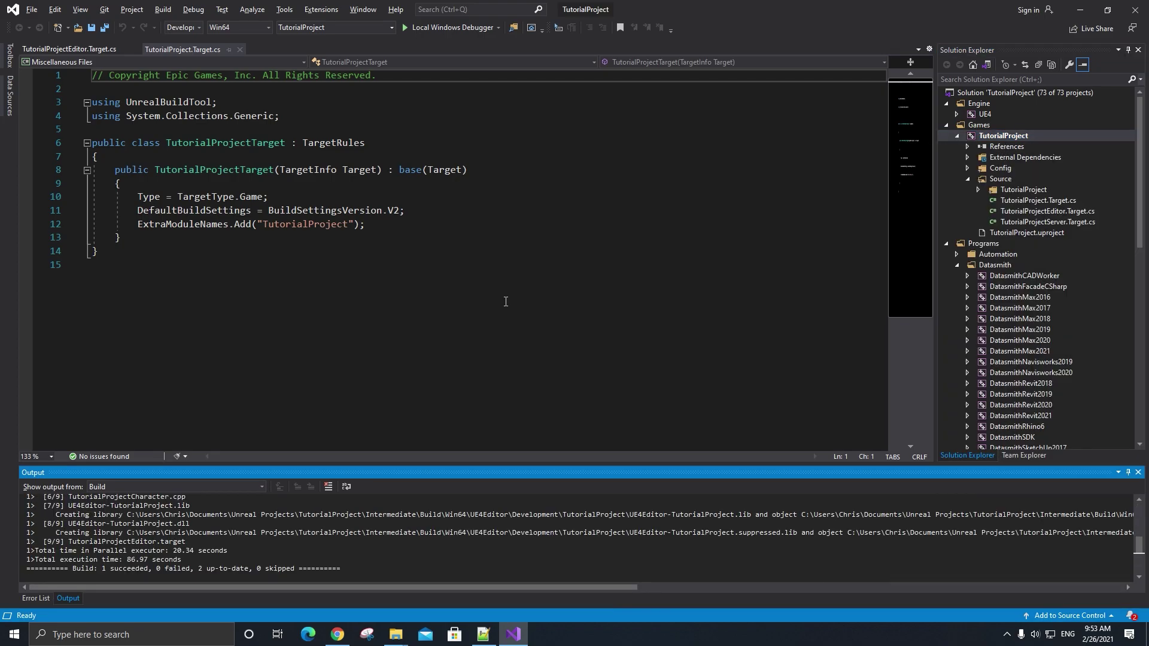
# Step: Minimize Visual Studio and open the TutorialProject project file in Unreal Editor
pyautogui.click(1072, 8)
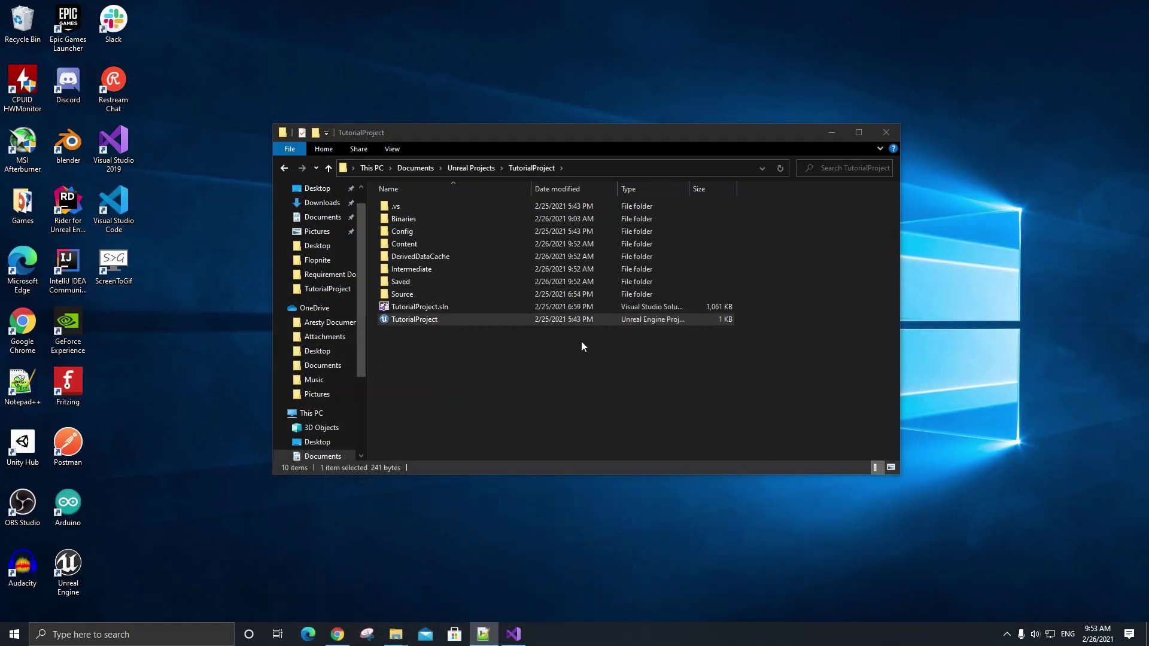
pyautogui.doubleClick(568, 323)
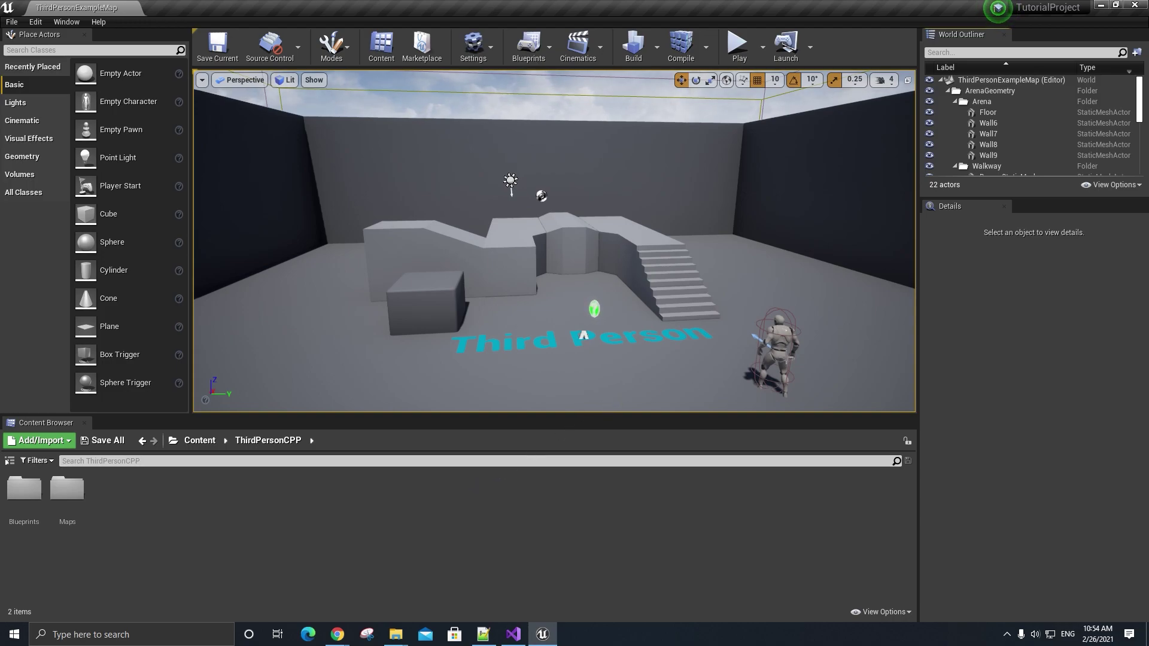
# Step: Delete the ThirdPersonCharacter placed in ThirdPersonExampleMap and save the current level
pyautogui.click(791, 358)
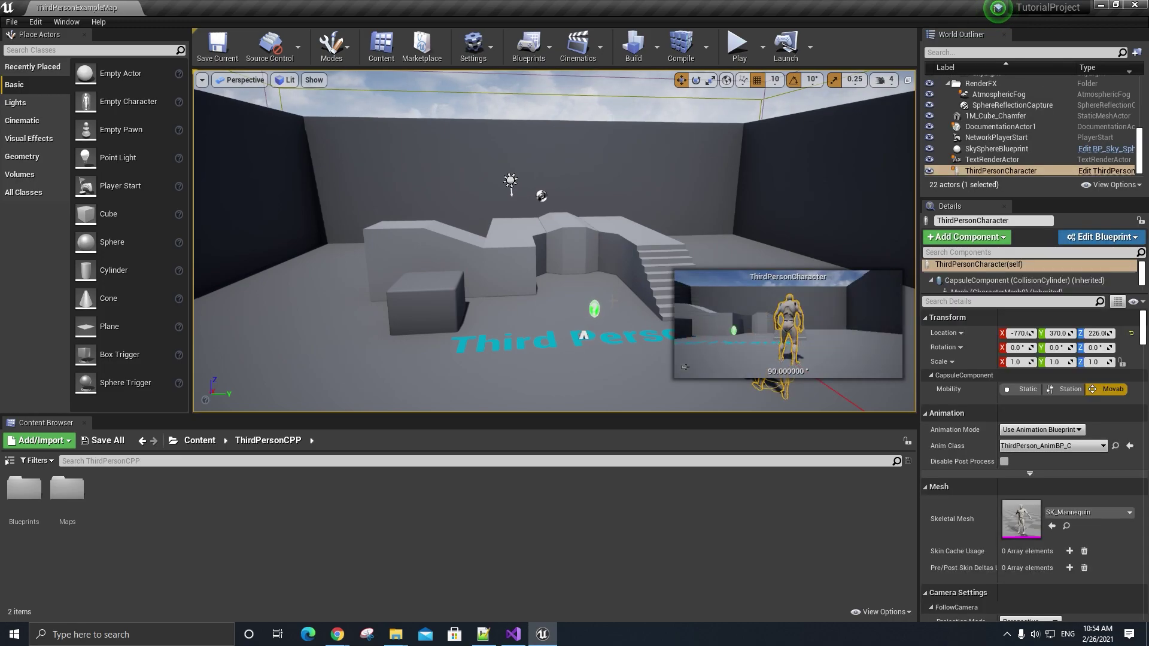
pyautogui.press('Delete')
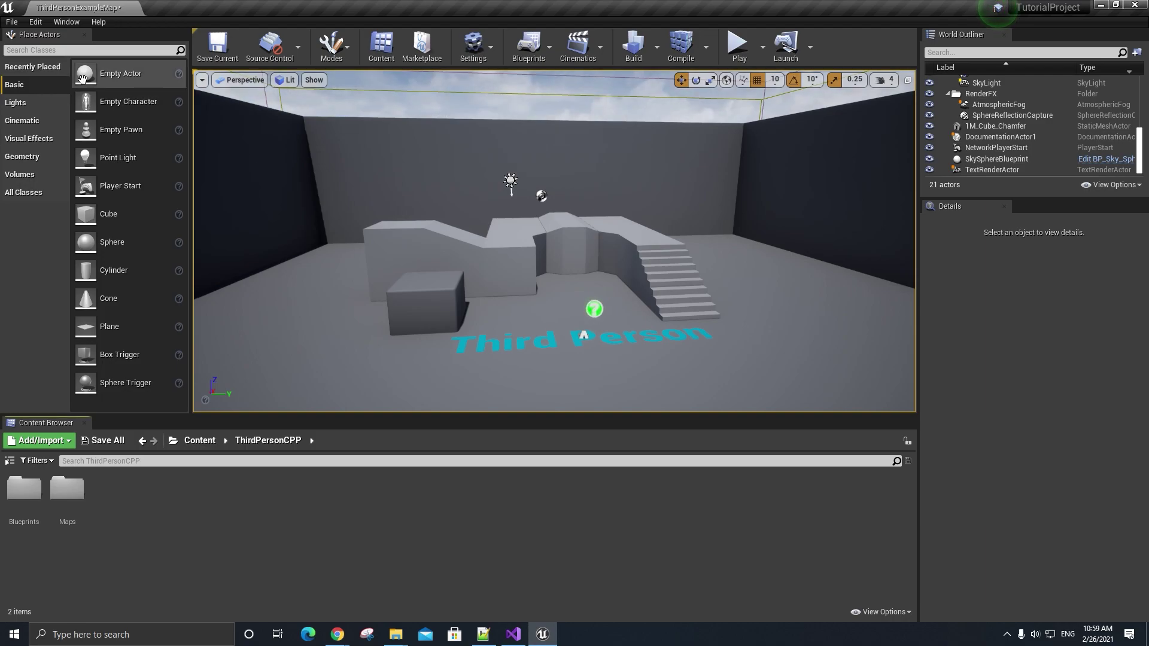
pyautogui.click(12, 22)
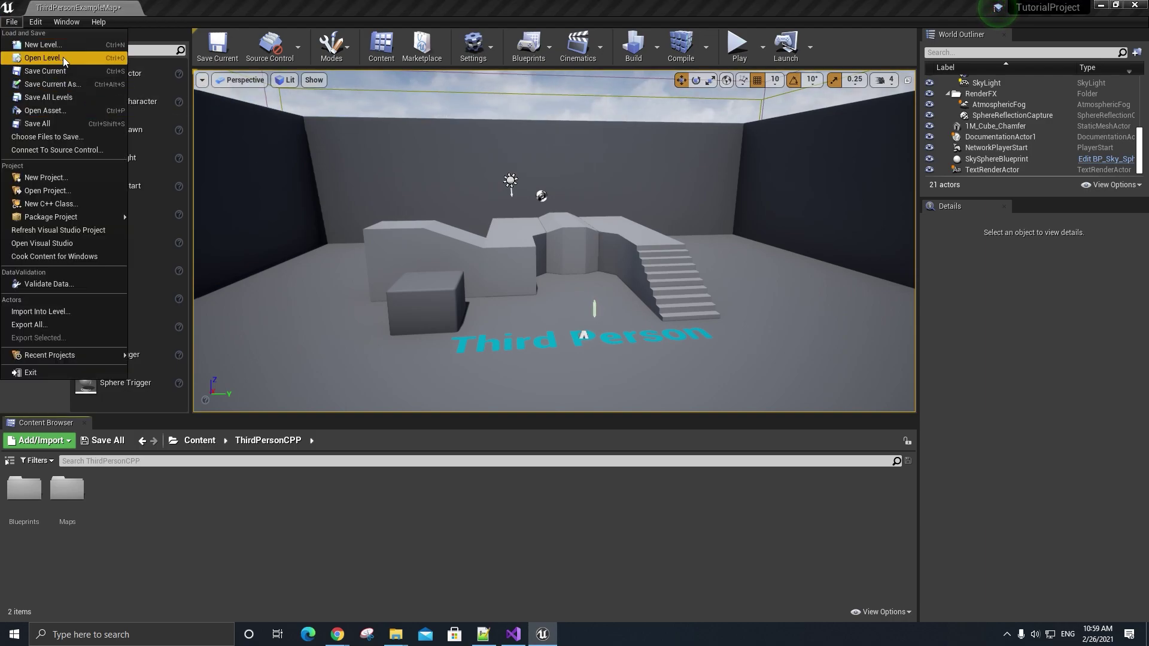
pyautogui.click(64, 68)
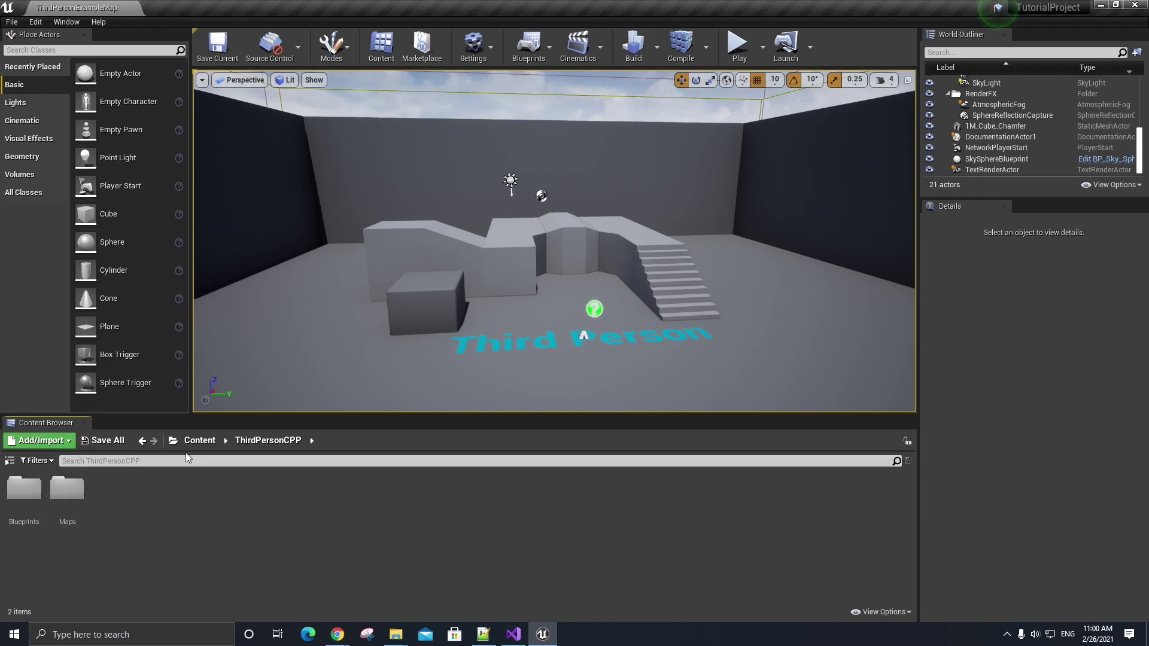
# Step: Create a level named EntryMap in the ThirdPersonCPP Maps folder and open it, saving the new asset
pyautogui.doubleClick(72, 498)
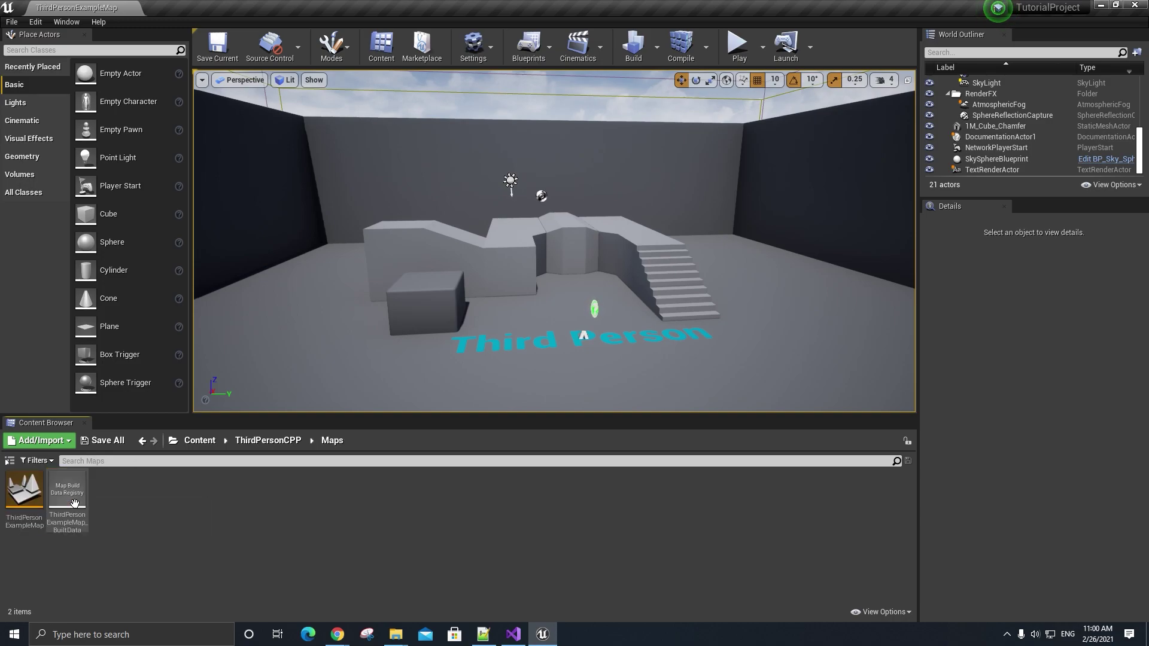
pyautogui.rightClick(197, 519)
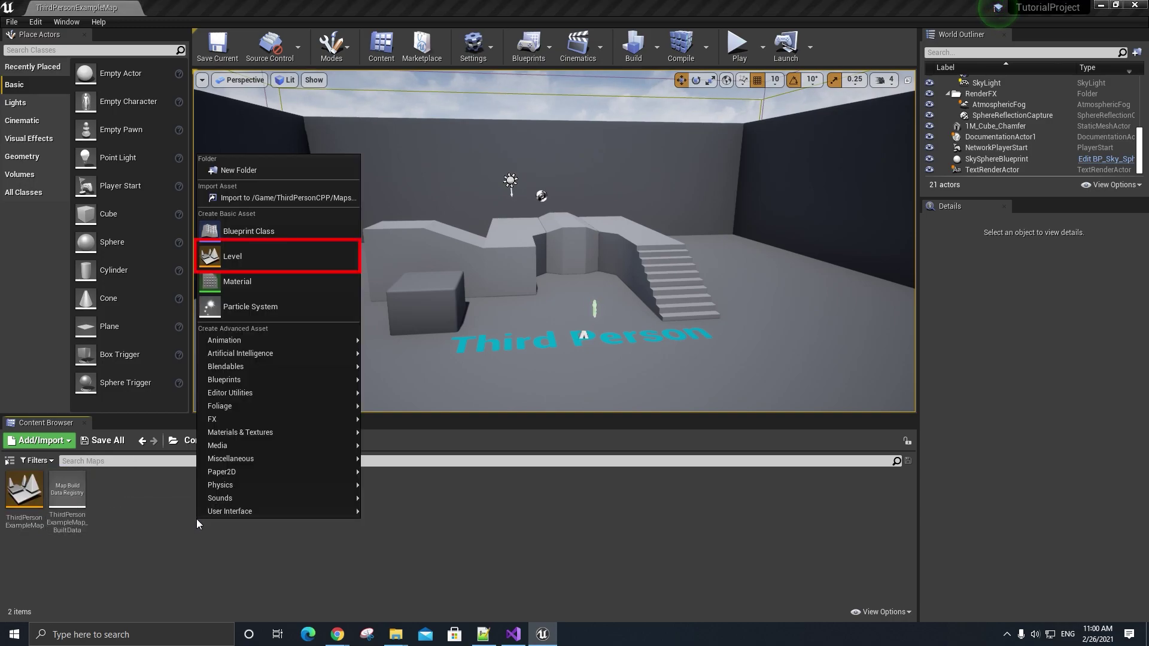
pyautogui.click(282, 257)
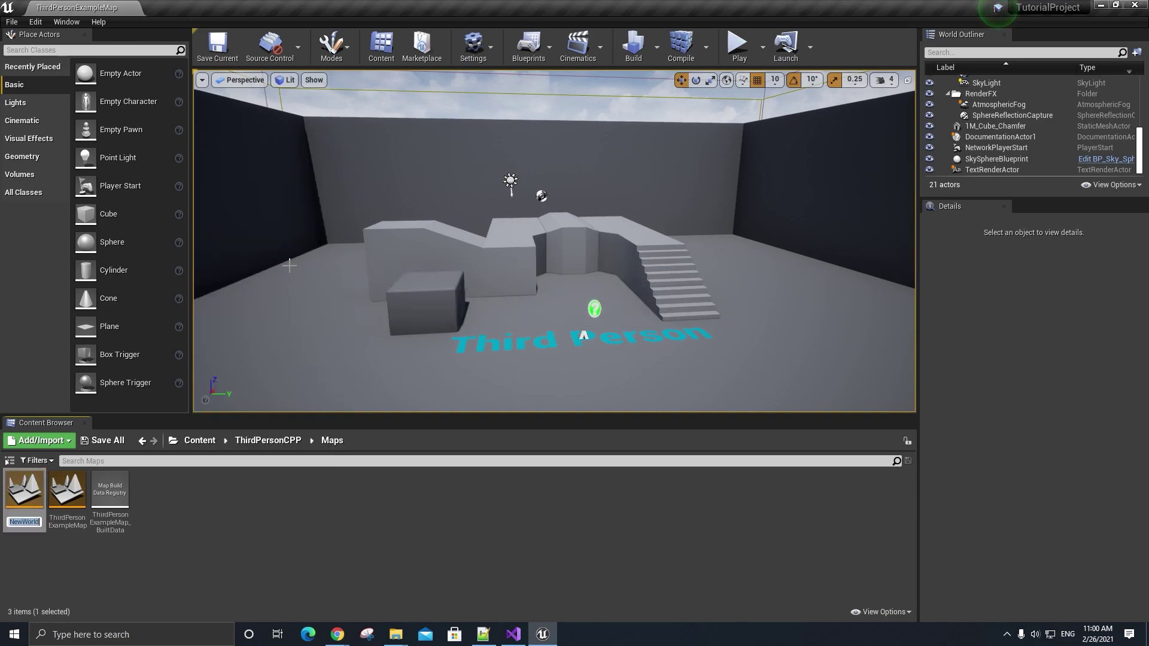
pyautogui.write('EntryMap')
pyautogui.press('Return')
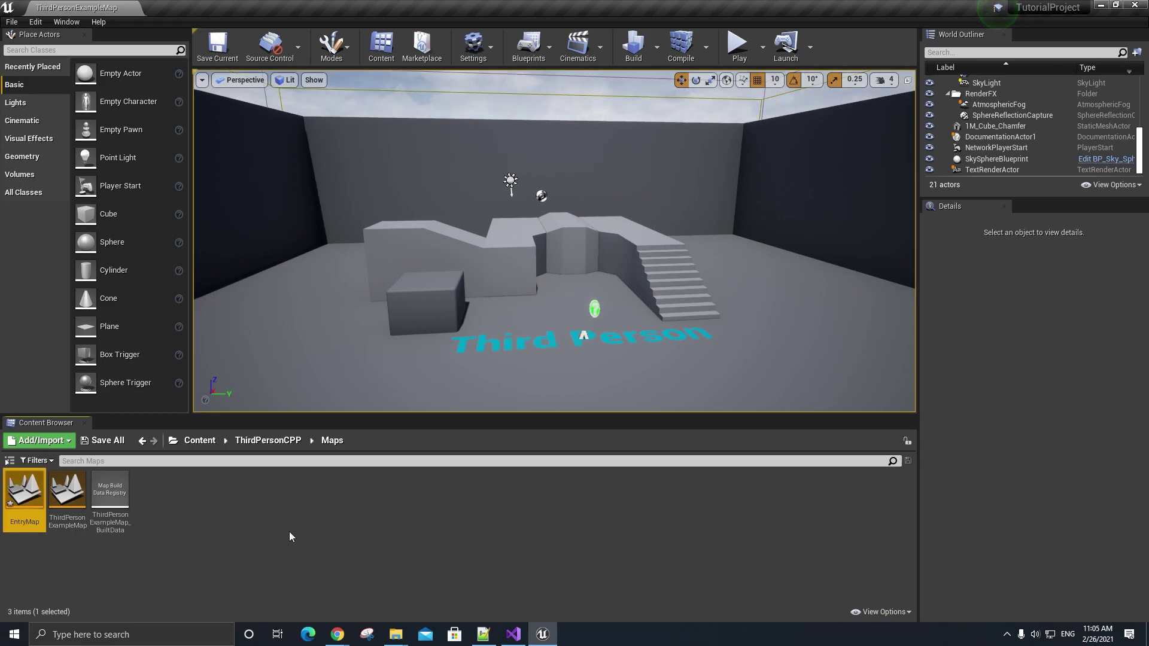
pyautogui.doubleClick(28, 497)
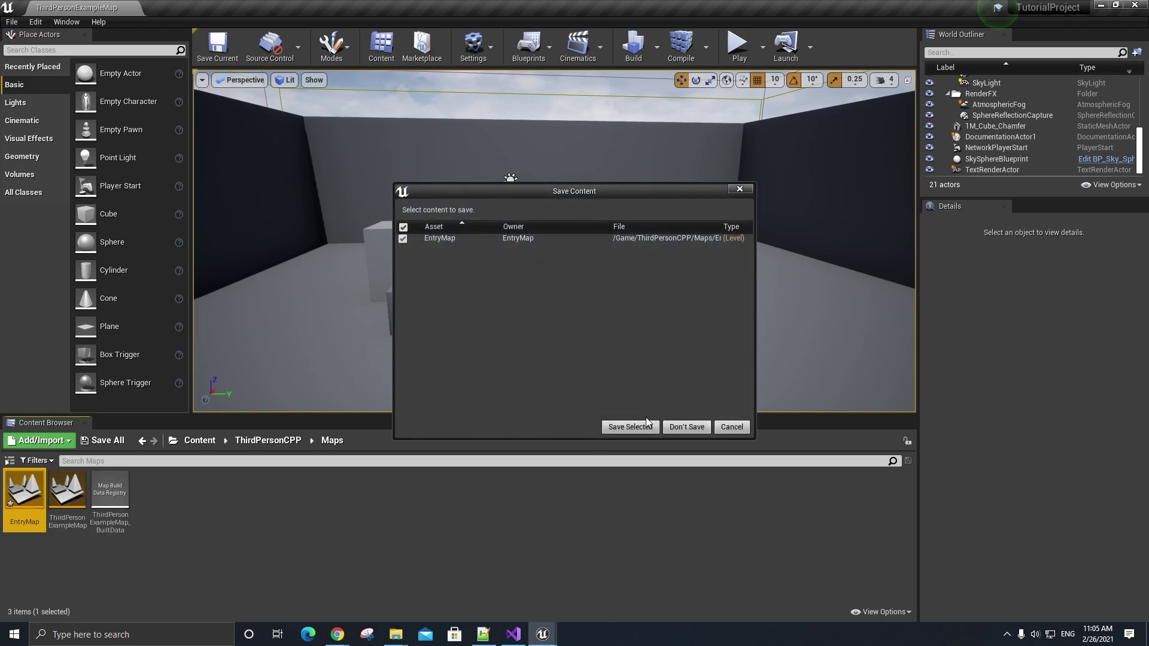
pyautogui.click(630, 427)
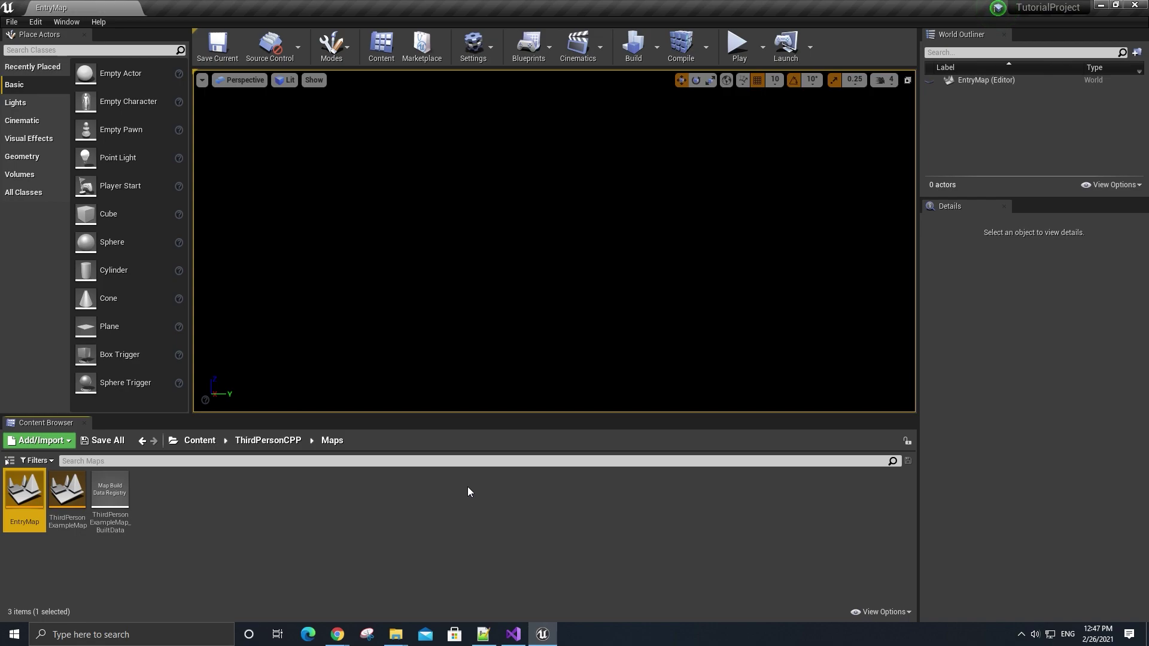
# Step: Play EntryMap in the editor, examine the actors spawned at runtime in the World Outliner, and stop the play session
pyautogui.click(738, 45)
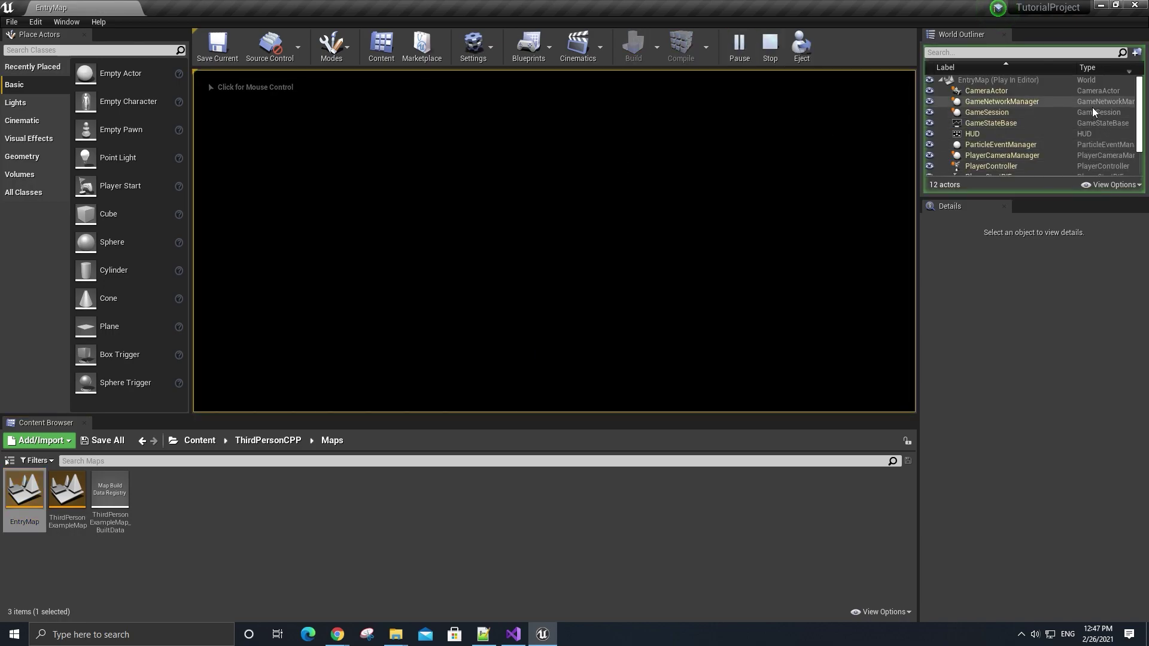
pyautogui.scroll(-1, 1093, 107)
pyautogui.scroll(-1, 1093, 112)
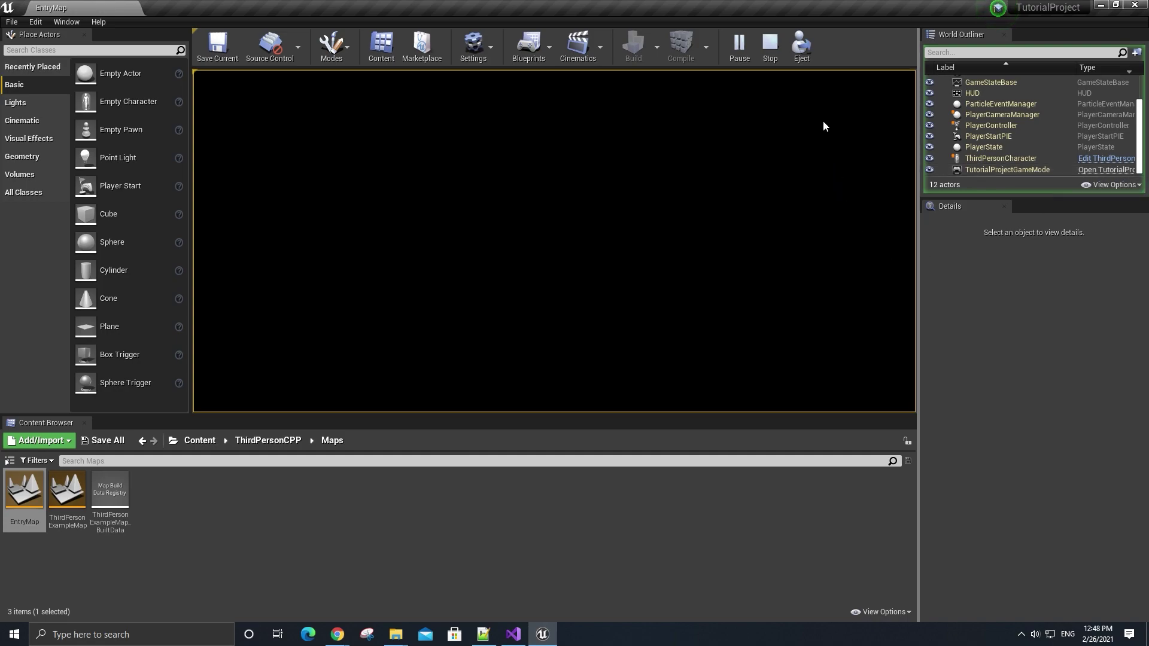
pyautogui.click(763, 52)
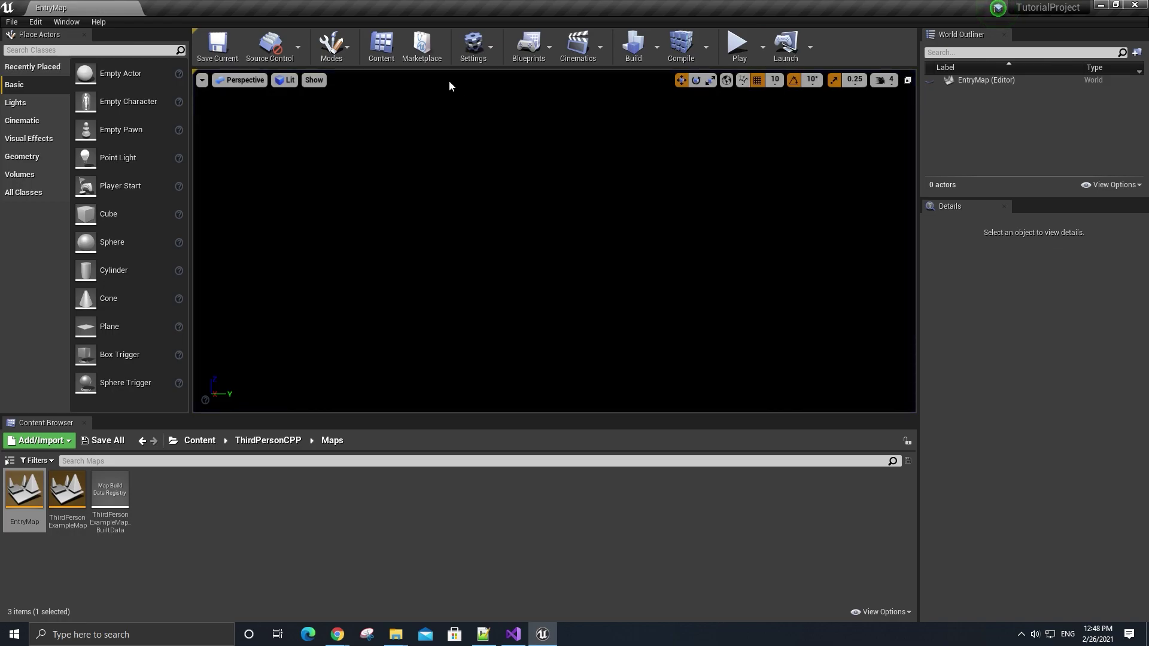
# Step: Set the GameMode Override in EntryMap's World Settings to GameModeBase
pyautogui.click(489, 46)
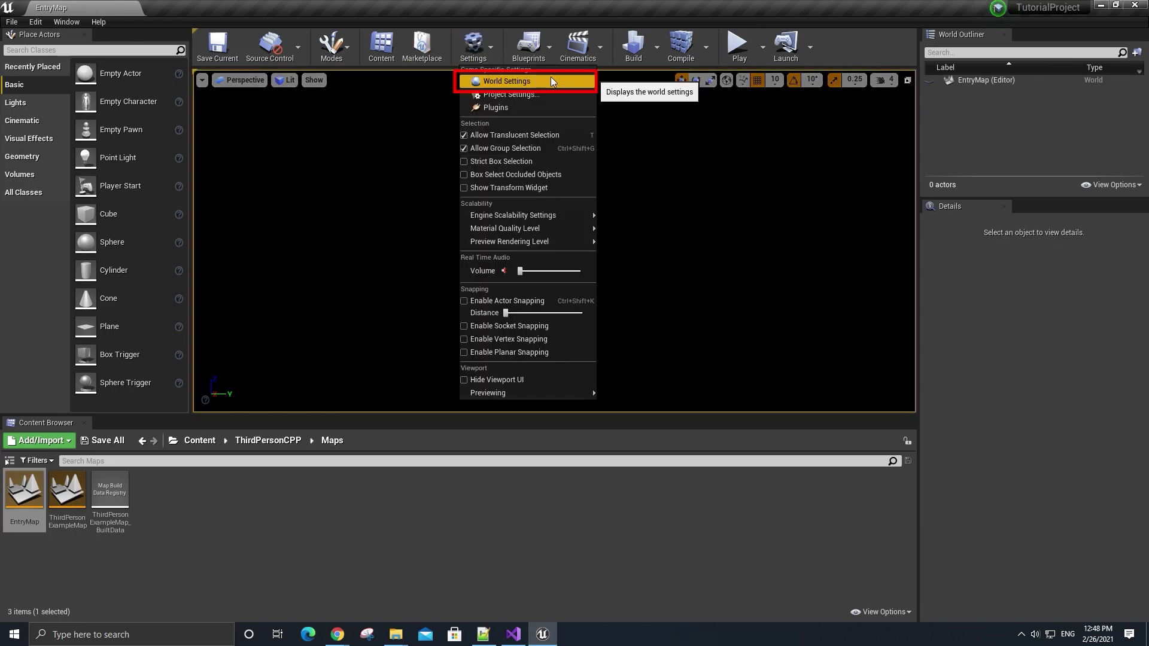
pyautogui.click(550, 76)
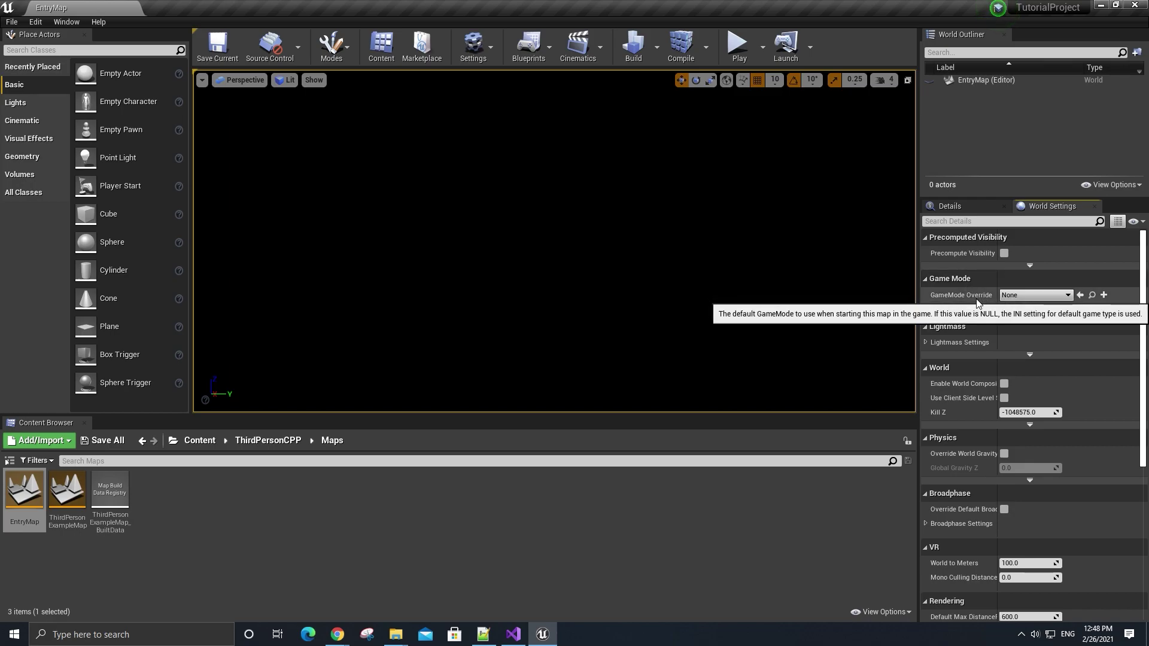
pyautogui.click(1042, 297)
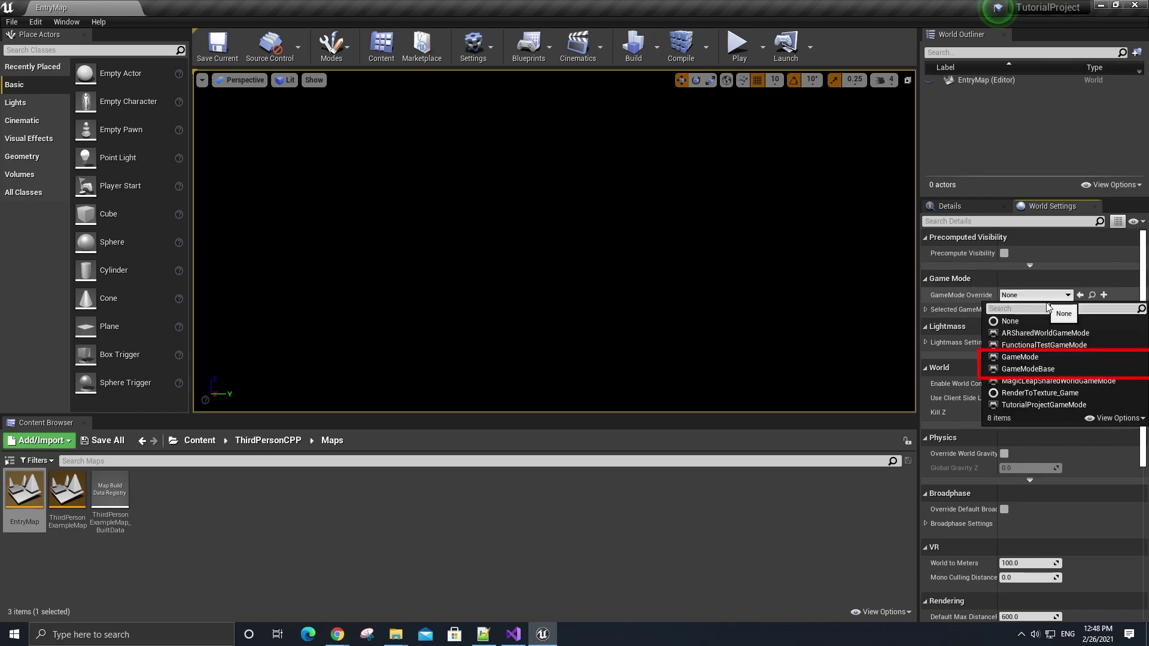
pyautogui.click(1081, 369)
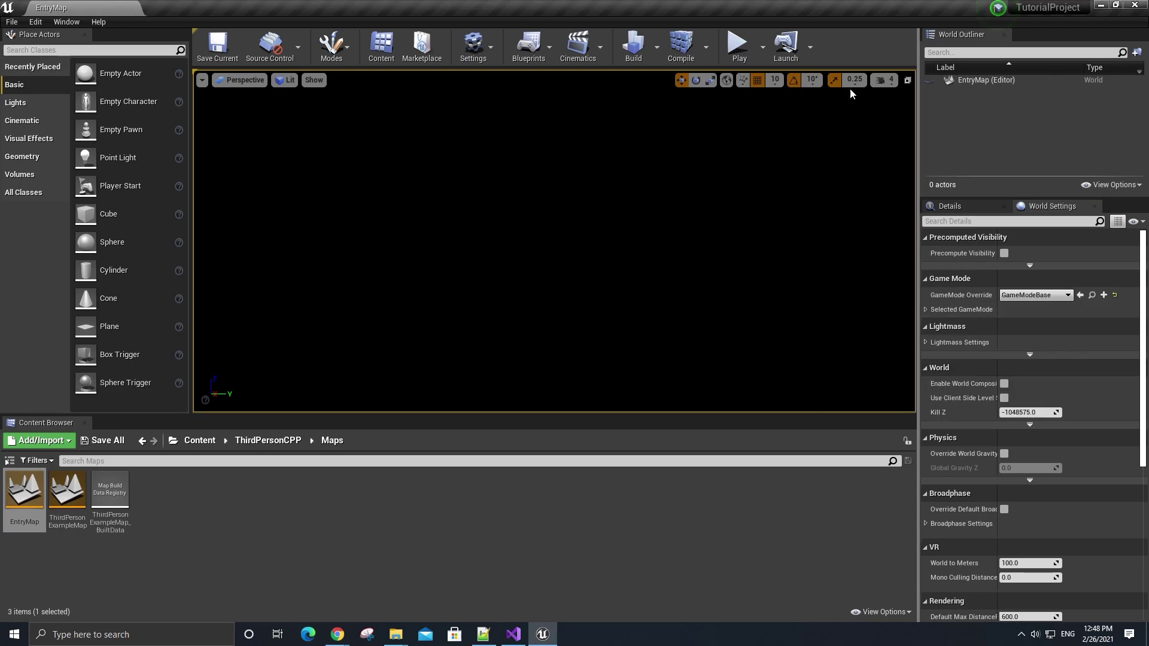
# Step: Play EntryMap with the overridden game mode, examine the spawned actors in the World Outliner, and stop the session
pyautogui.click(738, 45)
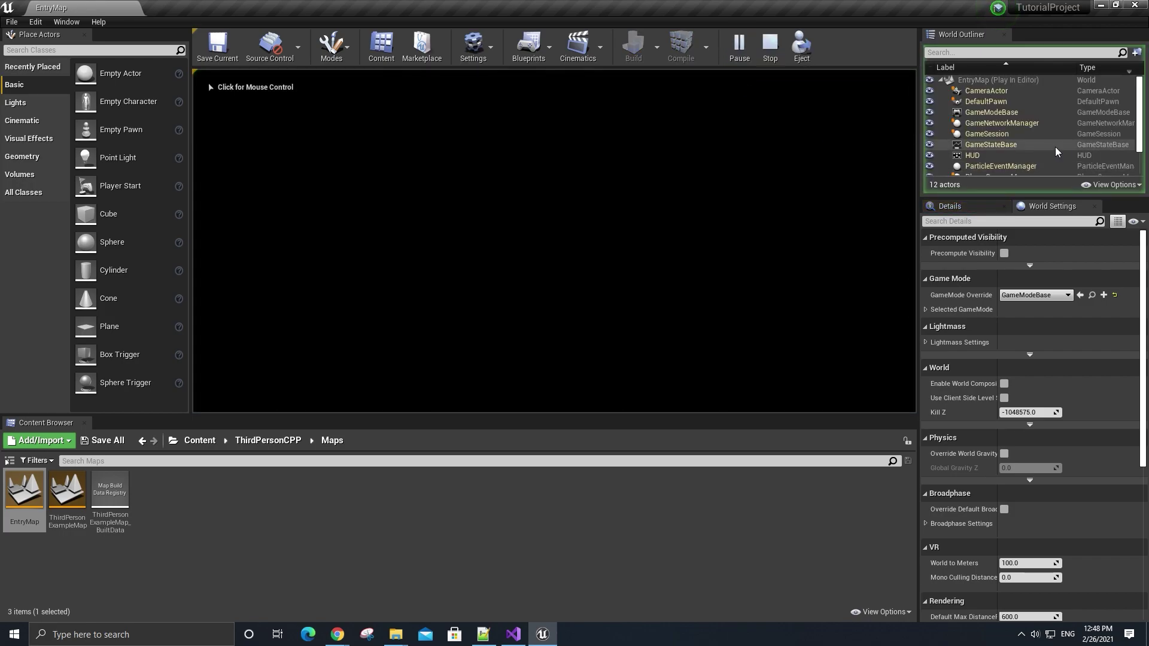
pyautogui.scroll(-2, 1060, 137)
pyautogui.scroll(-2, 1072, 122)
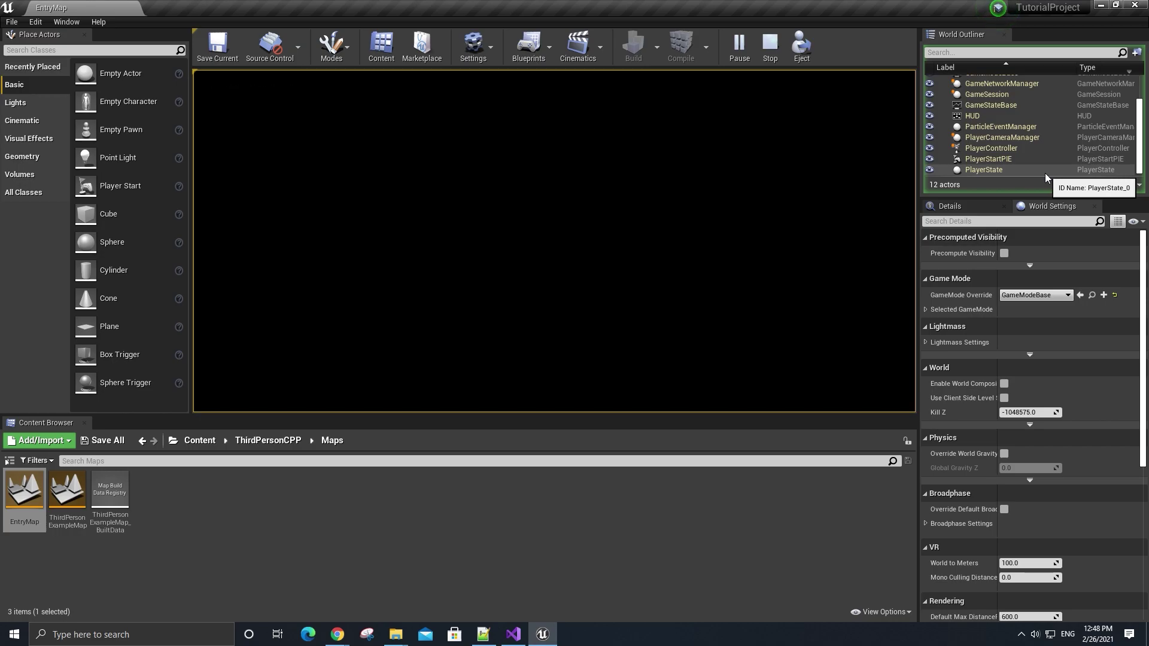
pyautogui.click(770, 56)
# Step: Open ThirdPersonExampleMap, play it in the editor to examine its runtime actors in the World Outliner, and stop the session
pyautogui.doubleClick(67, 494)
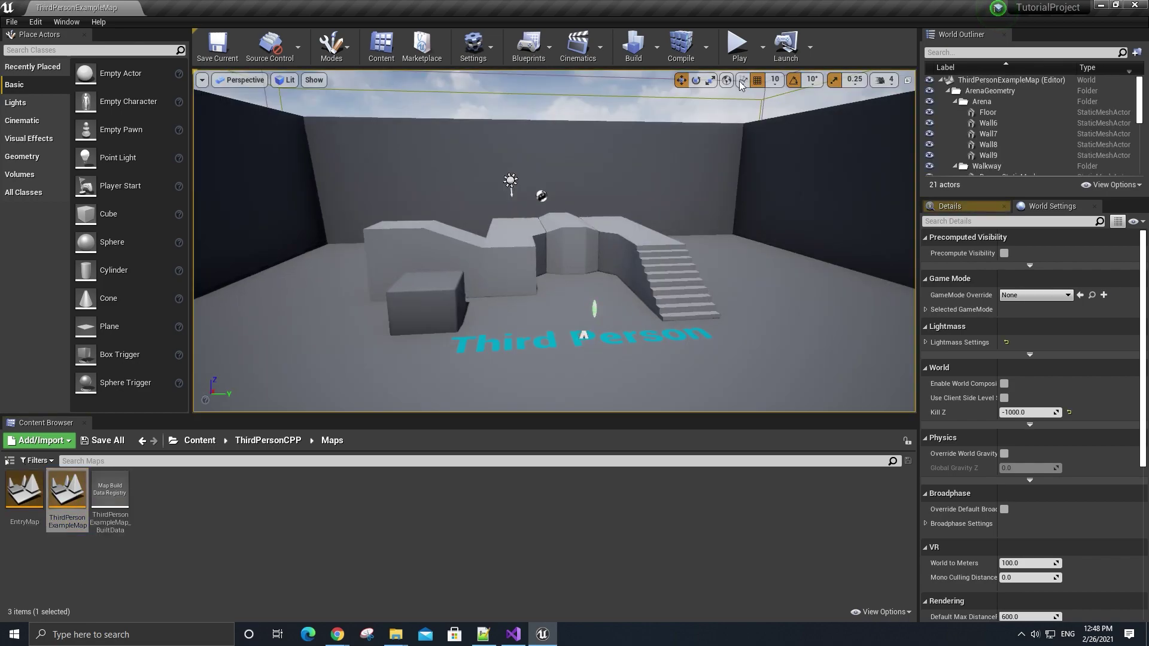
pyautogui.click(738, 48)
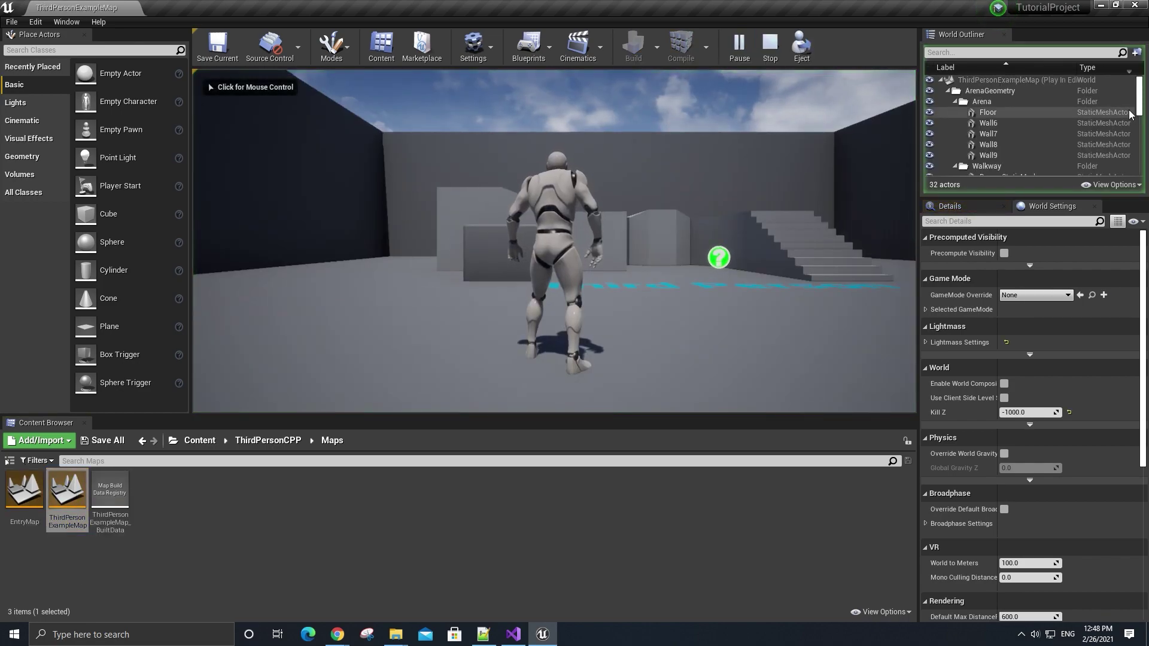
pyautogui.scroll(-6, 1109, 106)
pyautogui.scroll(-4, 1109, 105)
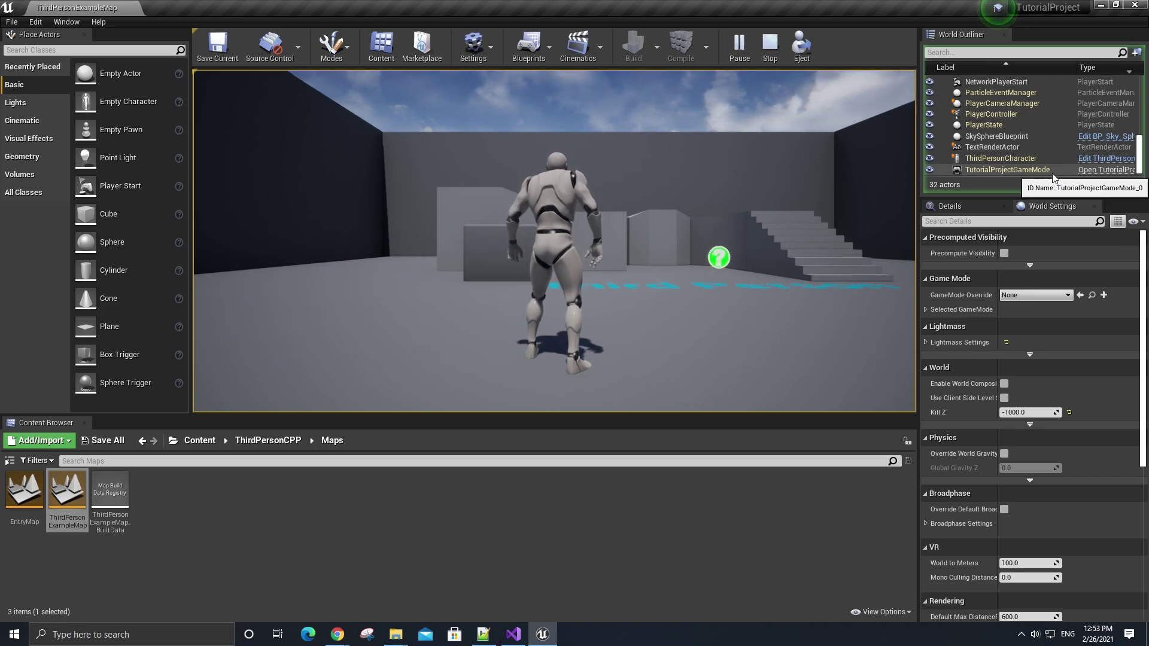
pyautogui.click(770, 51)
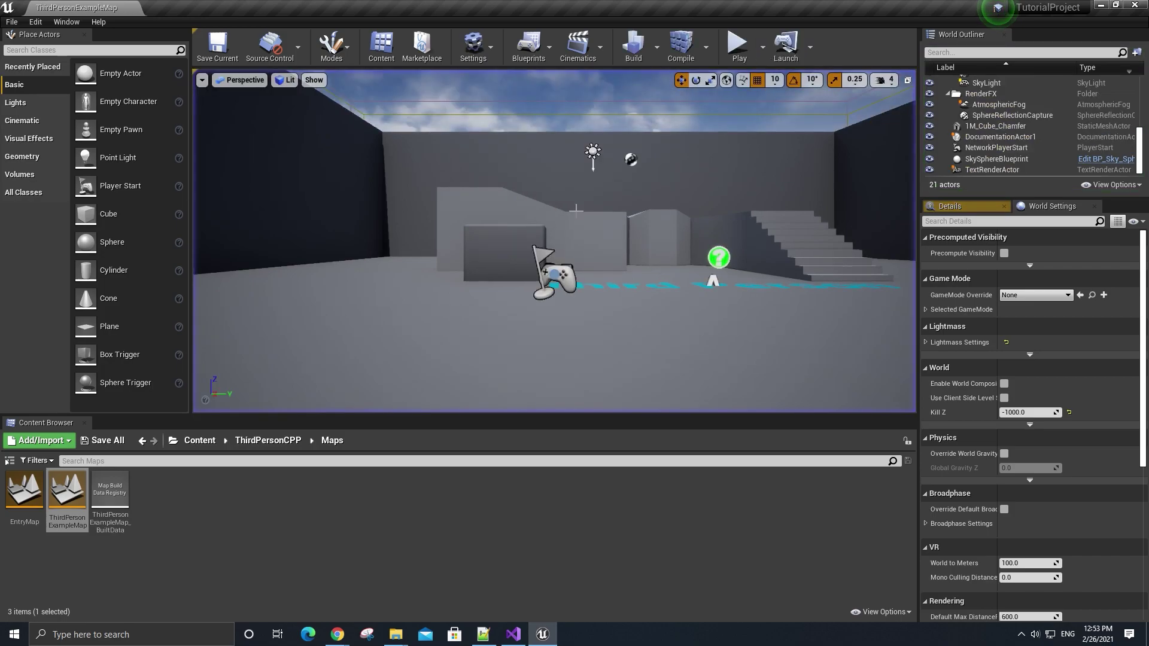
# Step: In the project's Maps & Modes settings, set the Global Default Server Game Mode to TutorialProjectGameMode
pyautogui.click(42, 23)
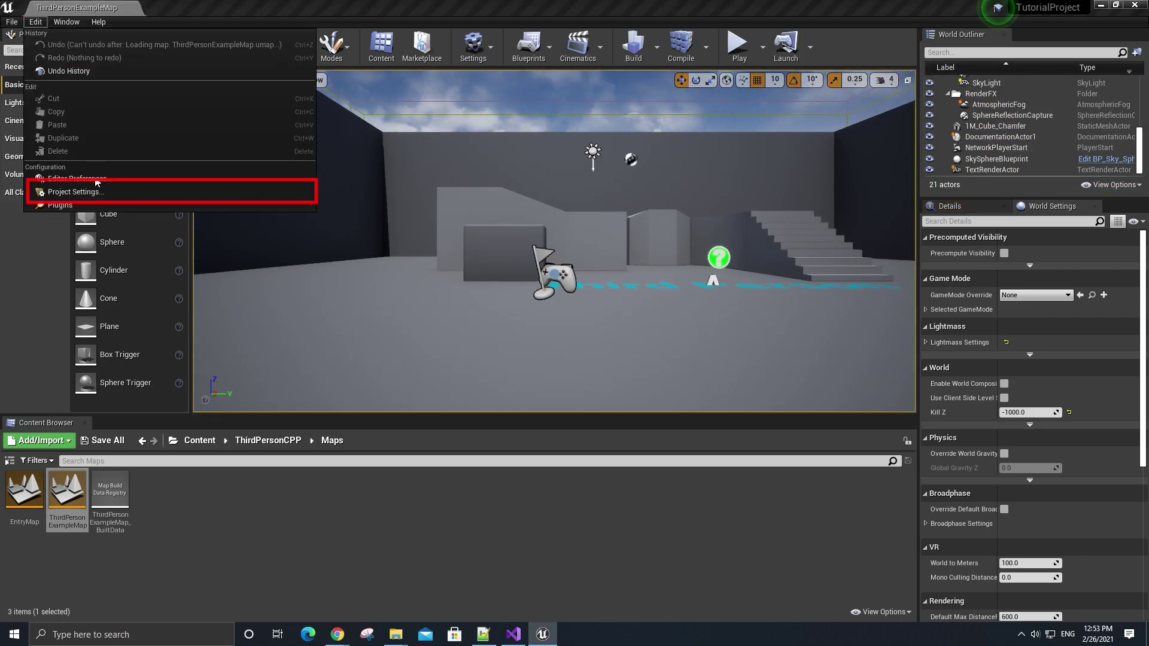
pyautogui.click(113, 193)
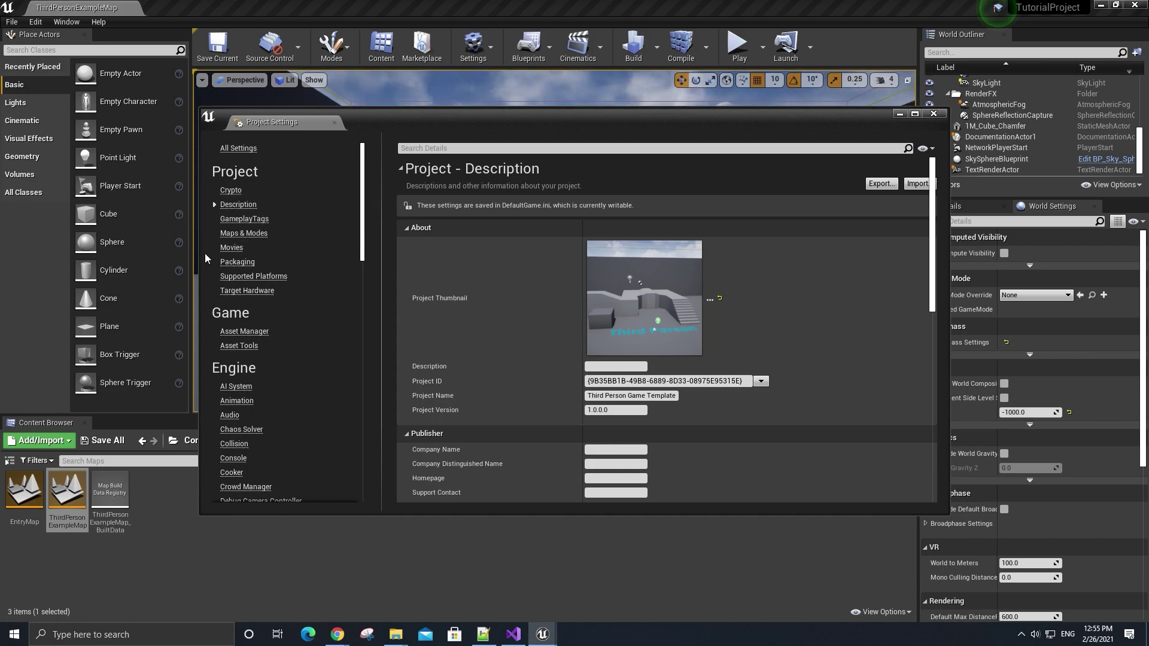
pyautogui.click(244, 234)
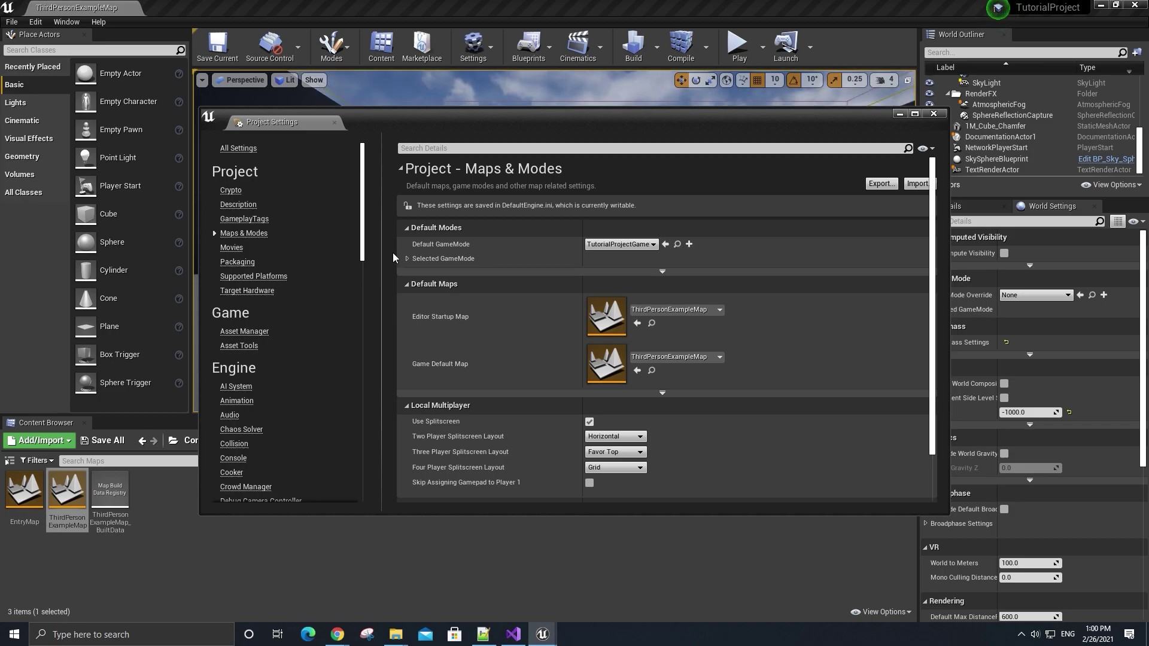
pyautogui.click(508, 272)
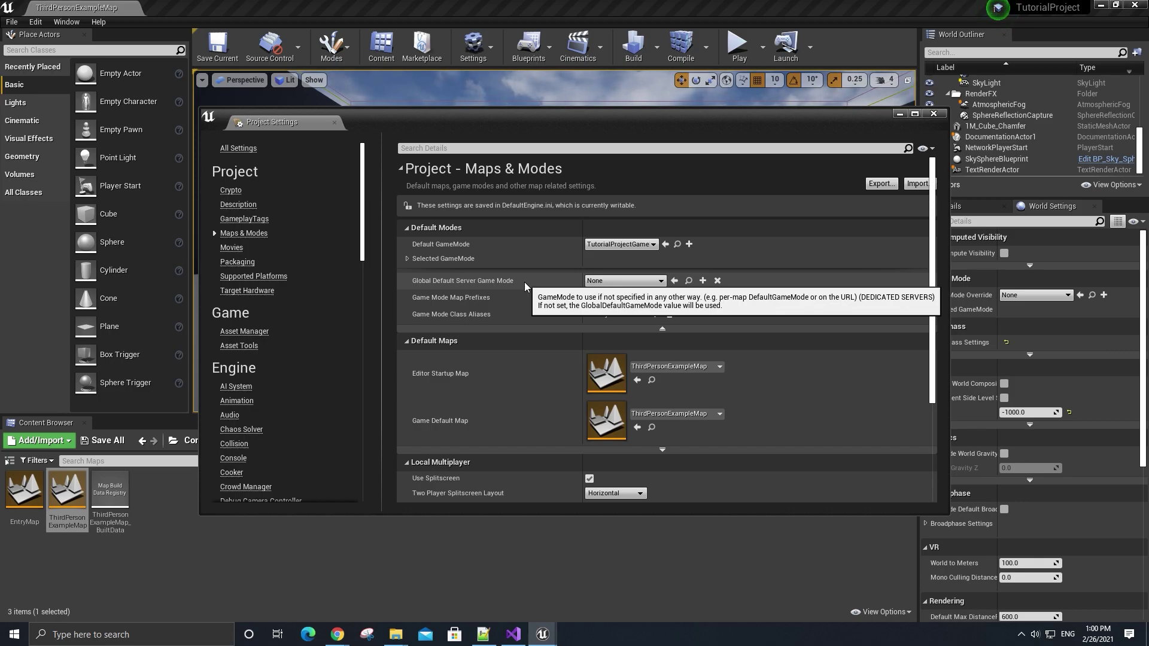
pyautogui.click(651, 281)
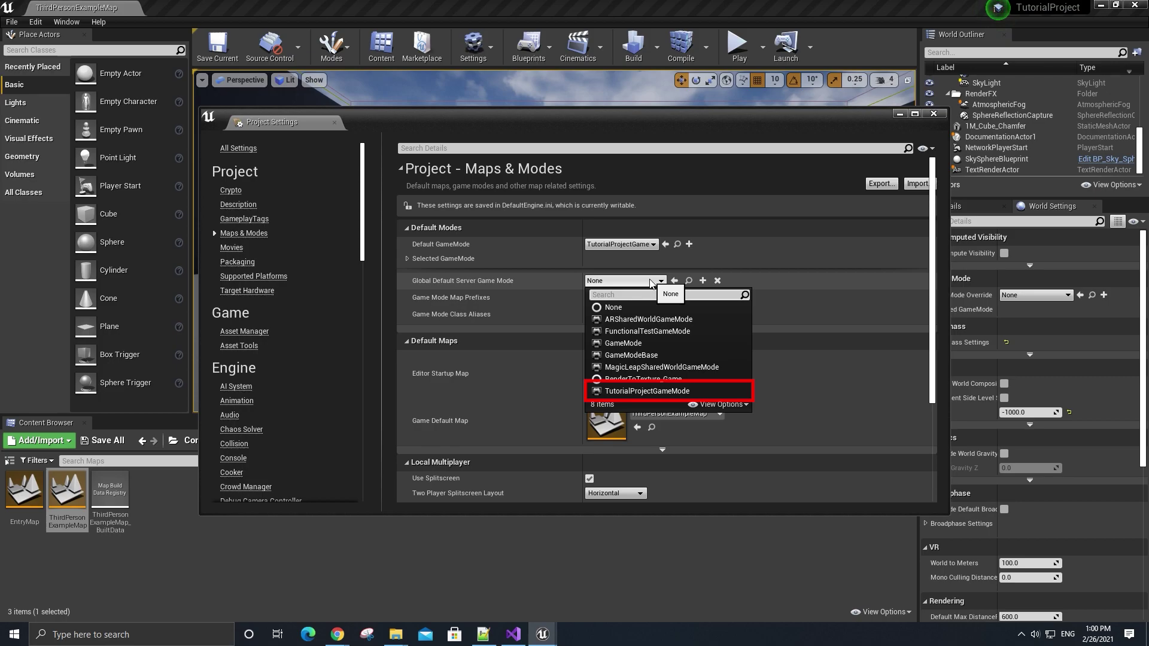
pyautogui.click(706, 390)
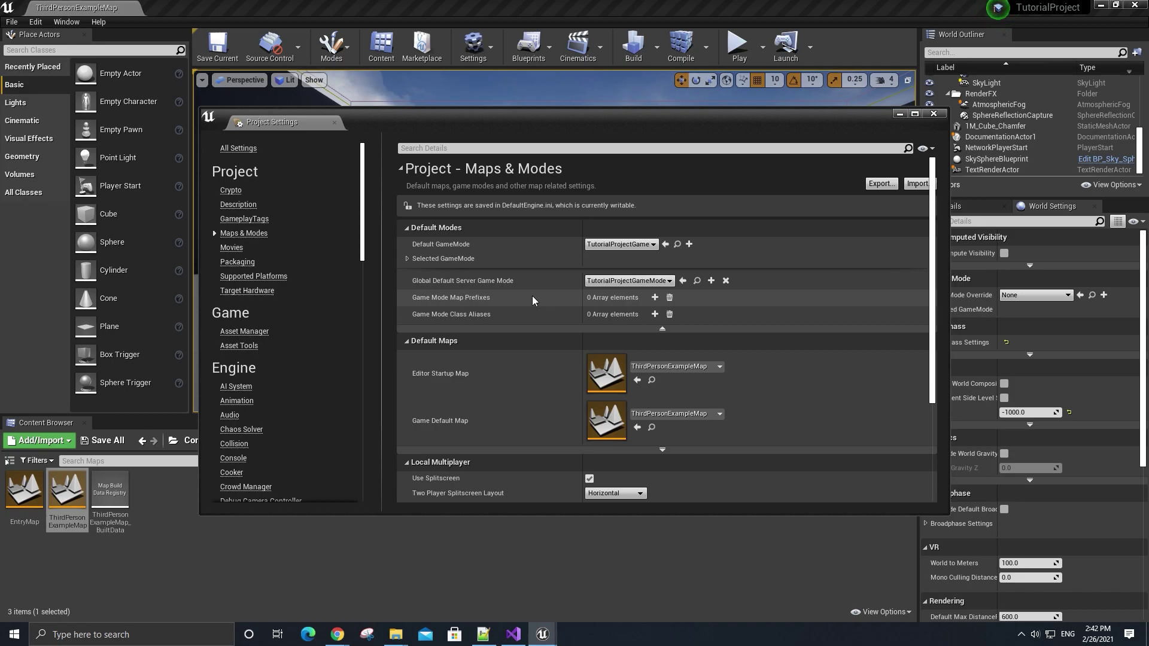
# Step: Set the Game Default Map to EntryMap and the Server Default Map to ThirdPersonExampleMap
pyautogui.scroll(-3, 539, 293)
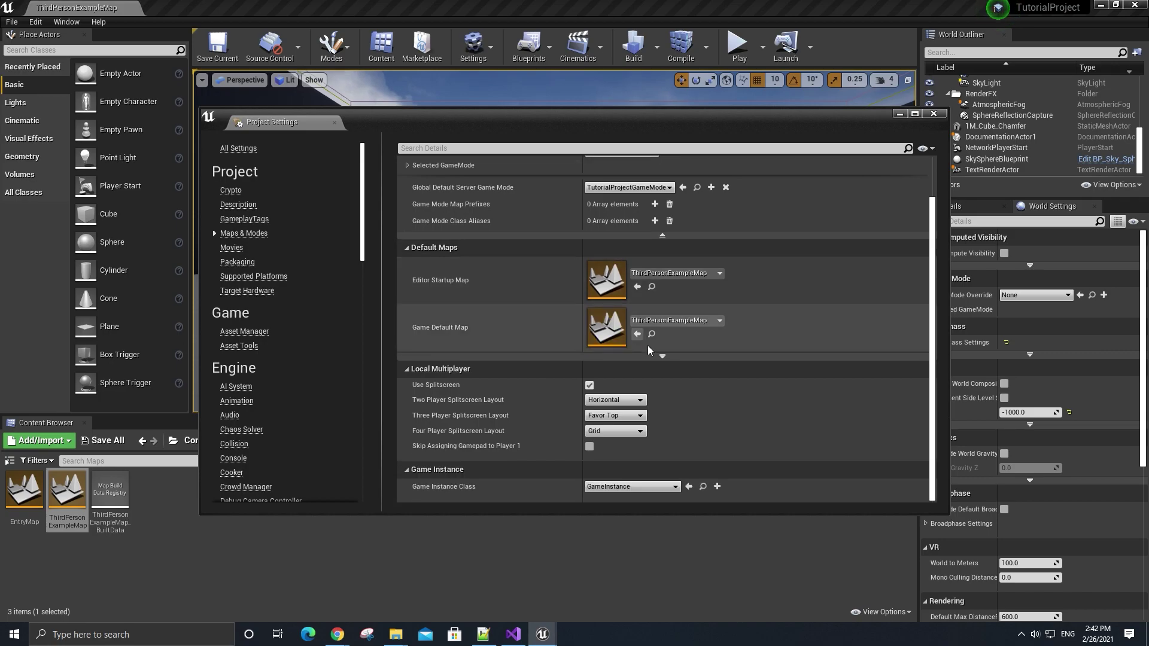
pyautogui.click(662, 357)
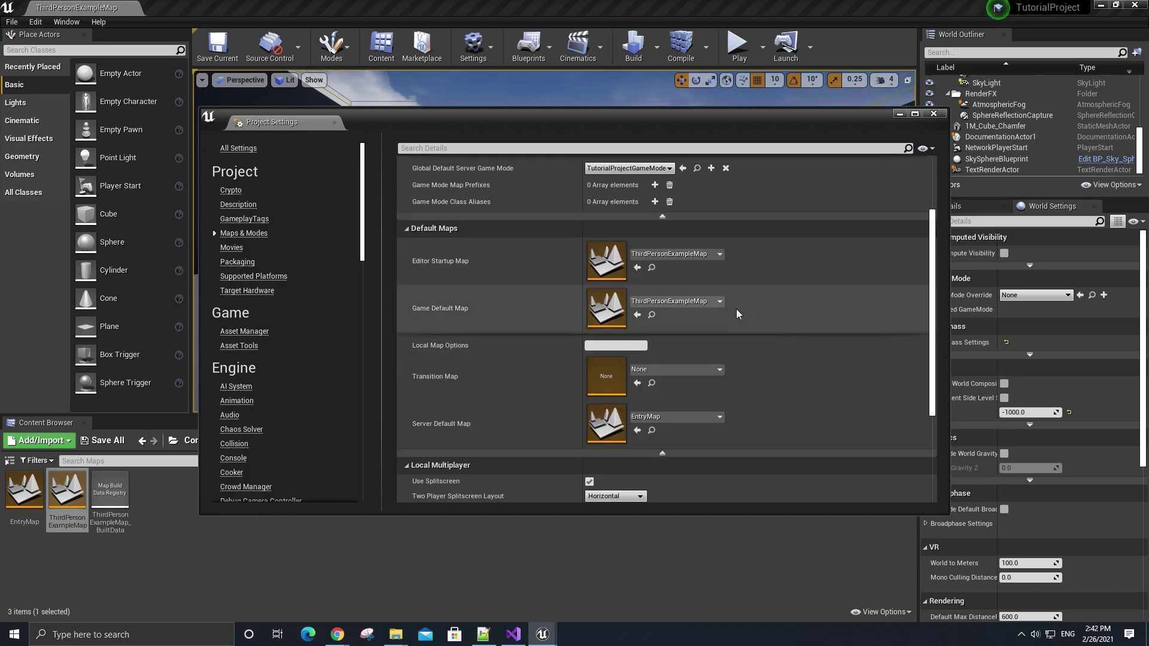
pyautogui.click(706, 303)
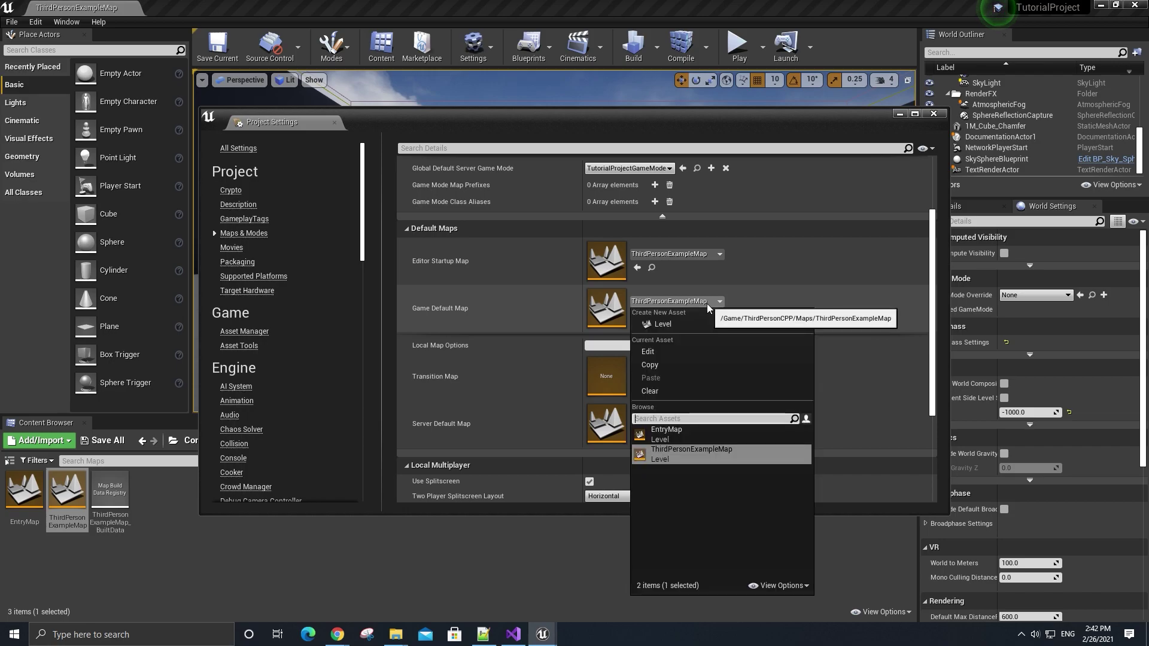
pyautogui.click(716, 436)
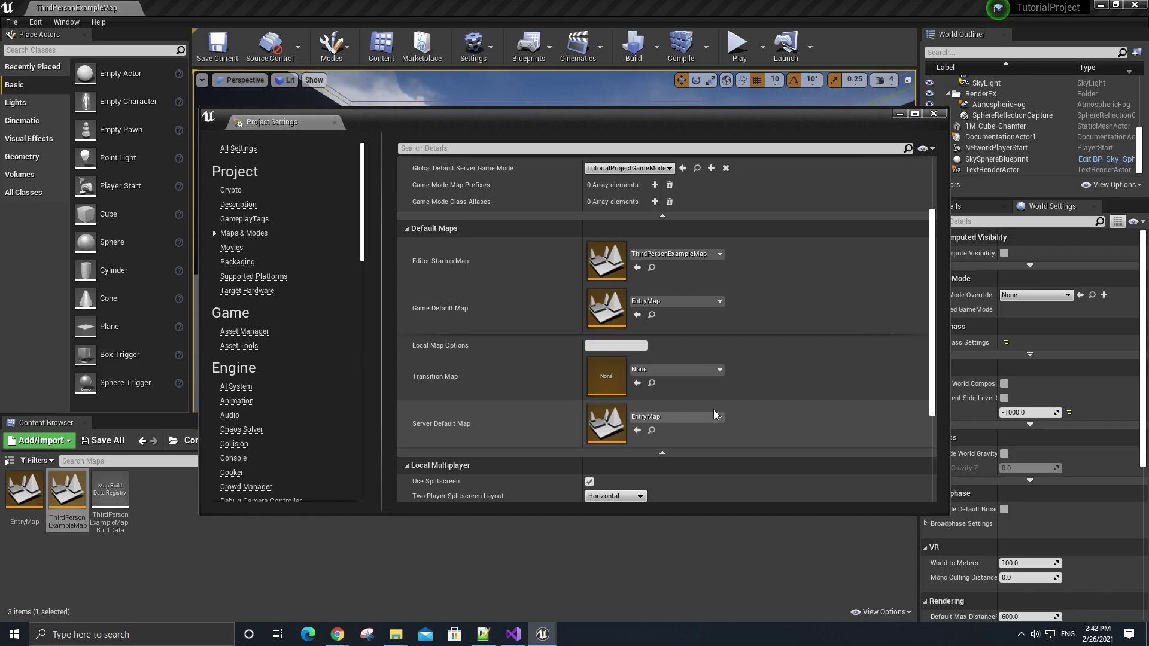
pyautogui.click(710, 414)
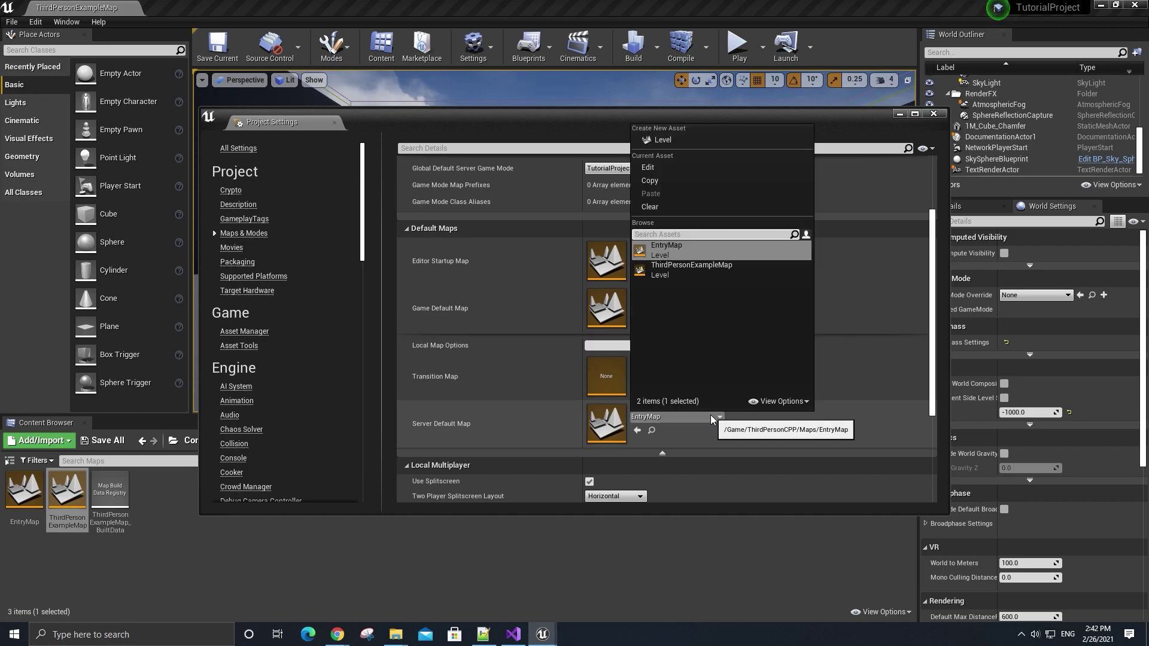
pyautogui.click(728, 271)
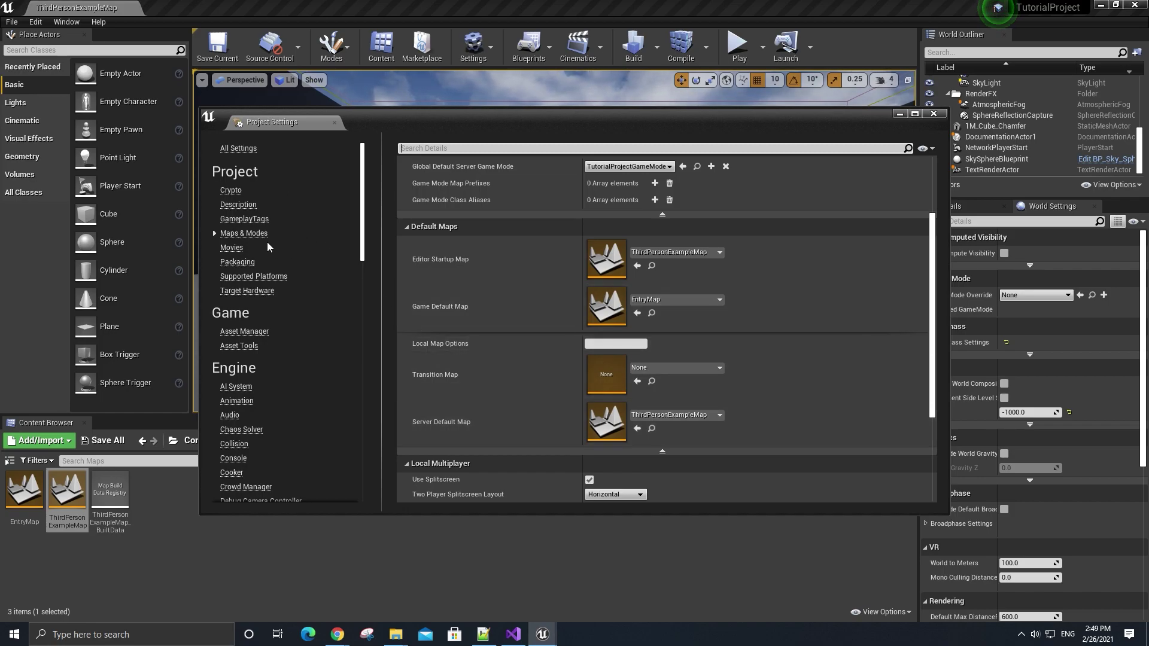
# Step: In the project's Packaging settings, add EntryMap and ThirdPersonExampleMap to the list of maps to include in a packaged build
pyautogui.click(250, 267)
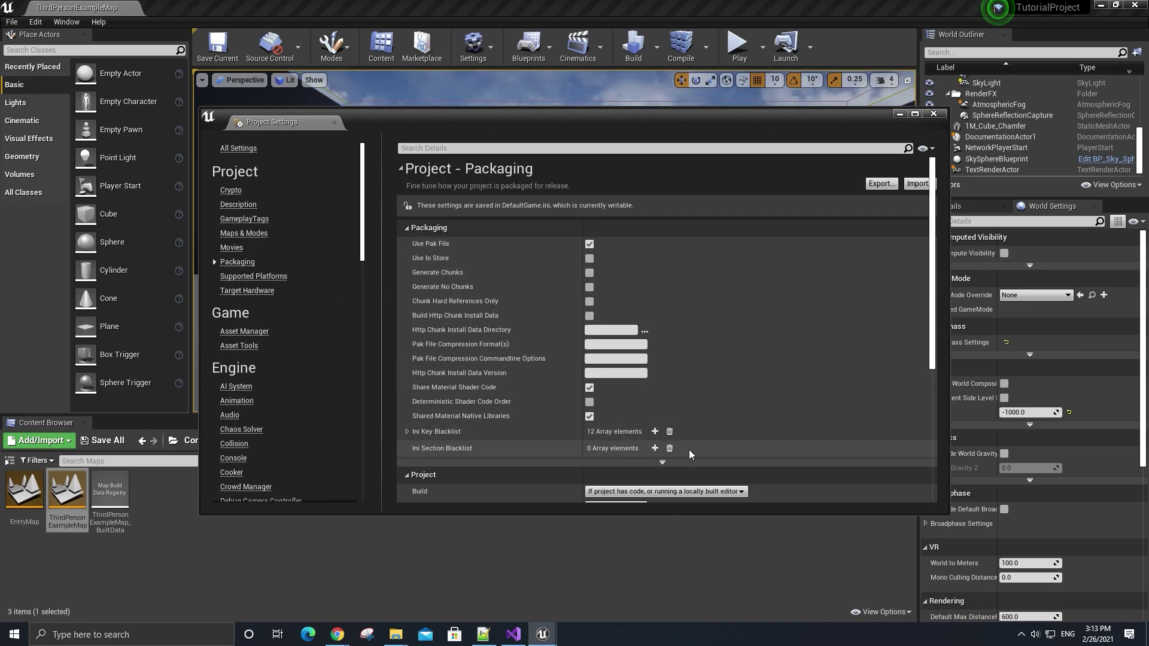
pyautogui.click(680, 463)
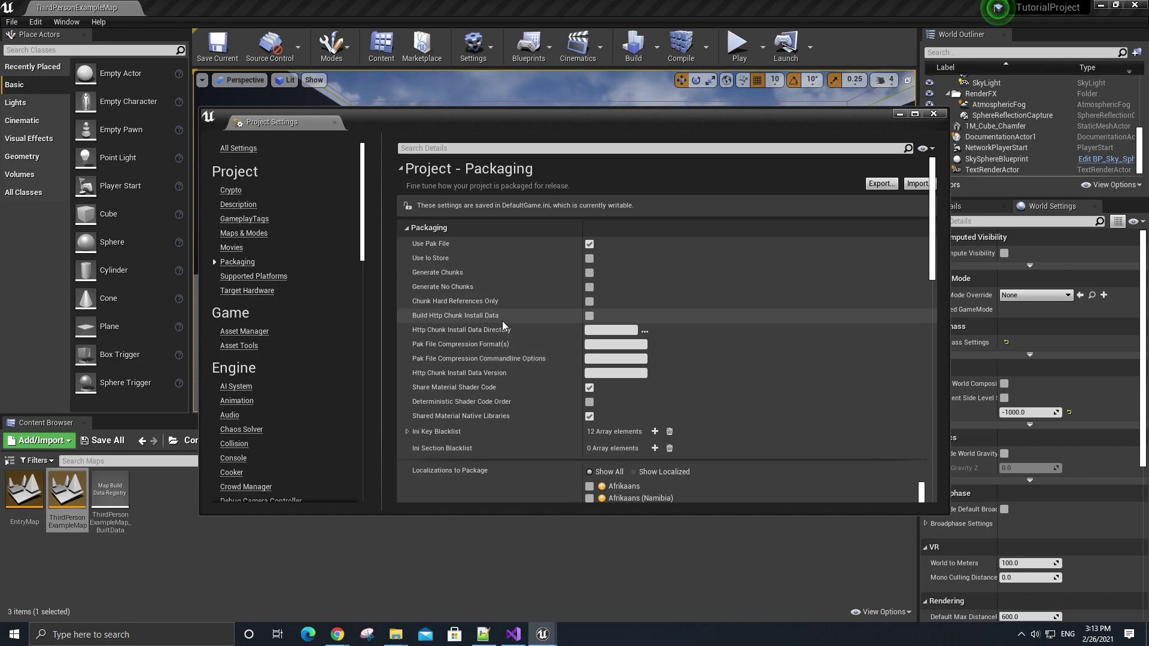
pyautogui.scroll(-3, 504, 325)
pyautogui.scroll(-12, 504, 323)
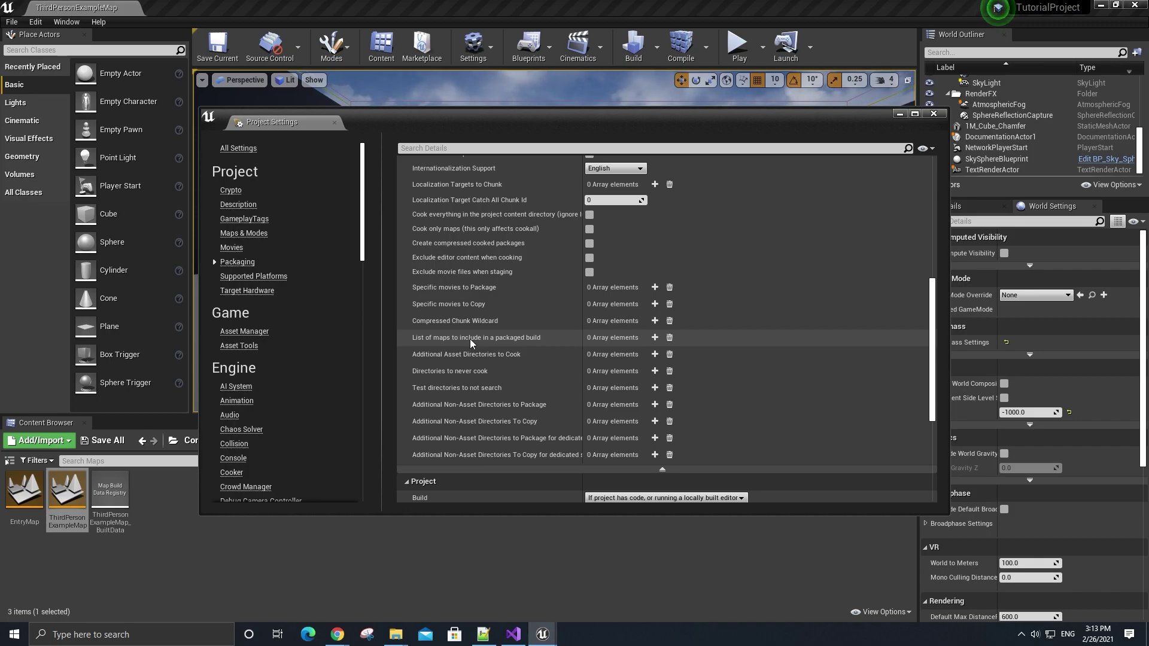
pyautogui.click(655, 338)
pyautogui.click(654, 338)
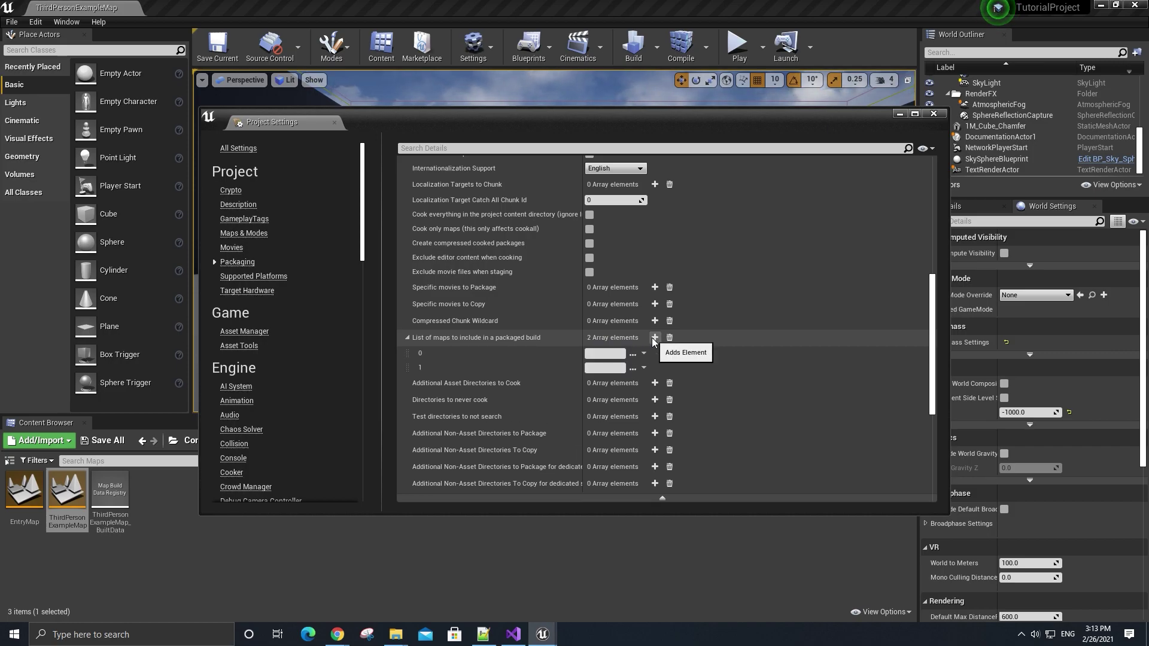
pyautogui.click(632, 354)
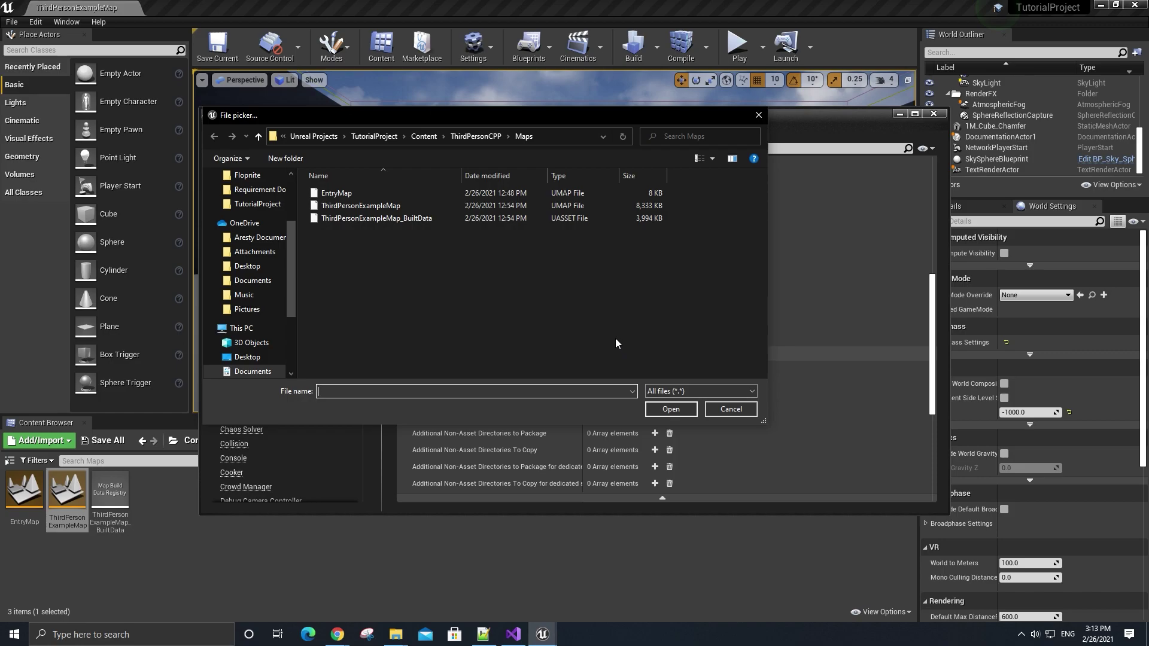
pyautogui.doubleClick(514, 194)
pyautogui.click(632, 369)
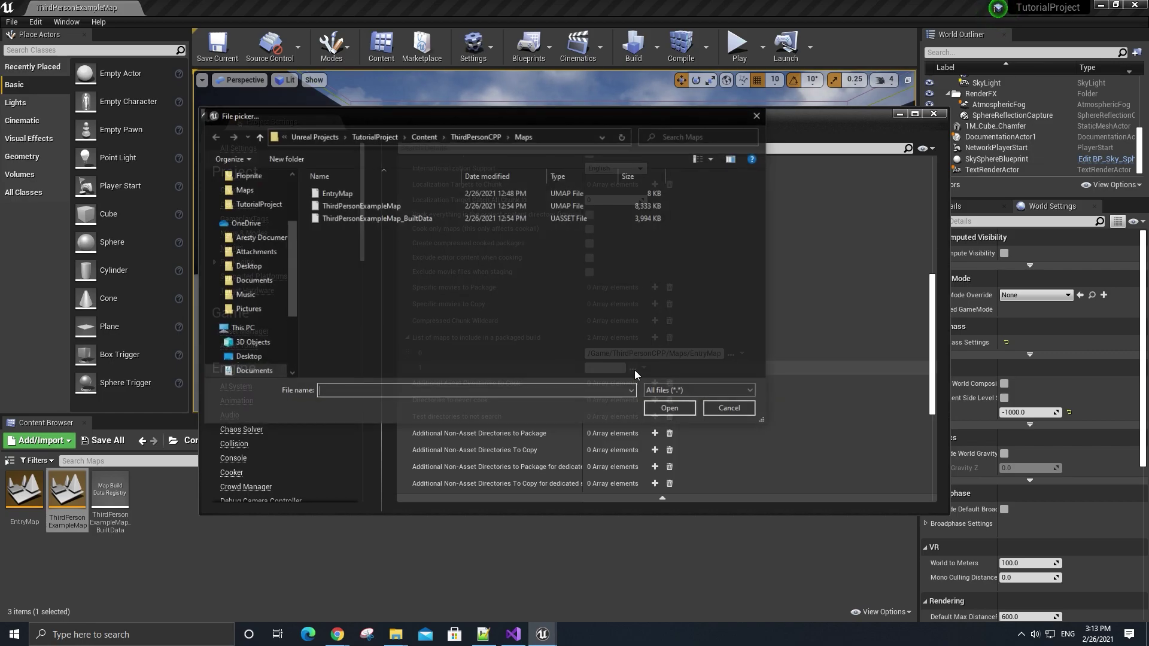
pyautogui.doubleClick(526, 206)
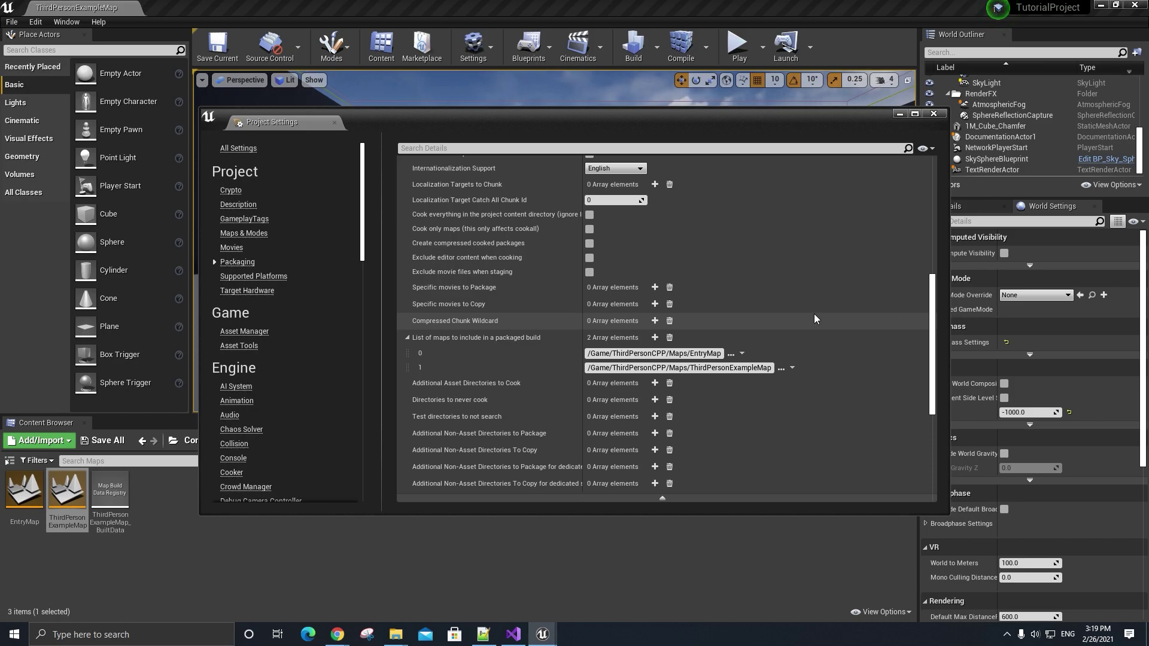
# Step: Choose Development as the packaging Build Configuration and close the Project Settings
pyautogui.scroll(-4, 814, 314)
pyautogui.scroll(-2, 817, 316)
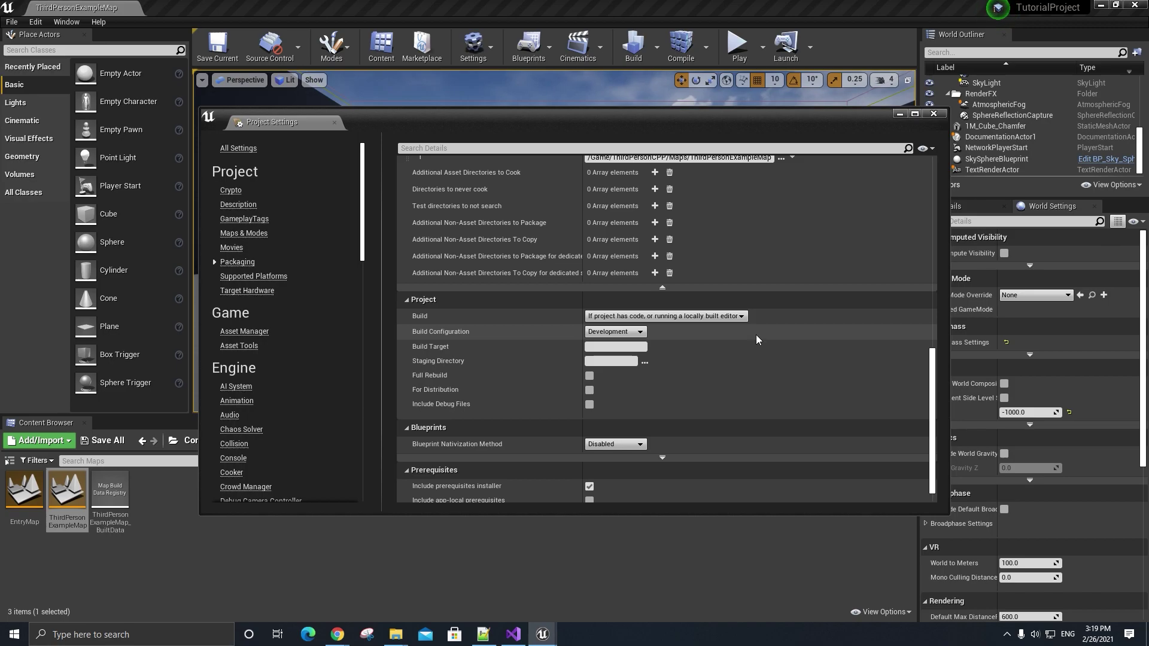
pyautogui.click(636, 333)
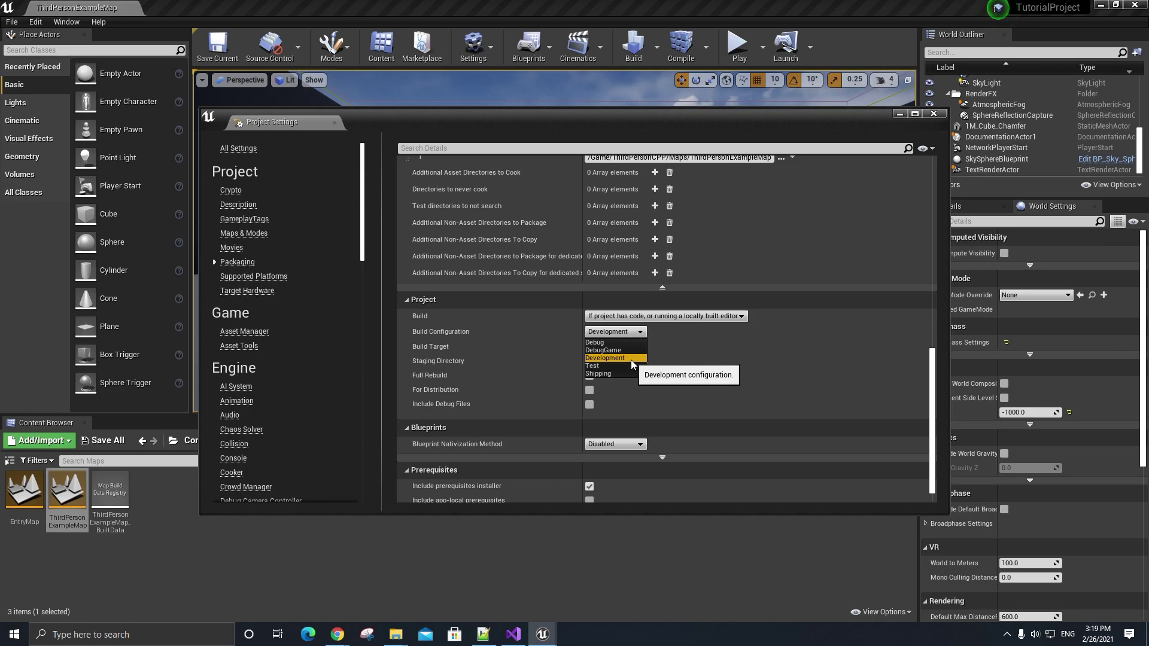
pyautogui.click(631, 359)
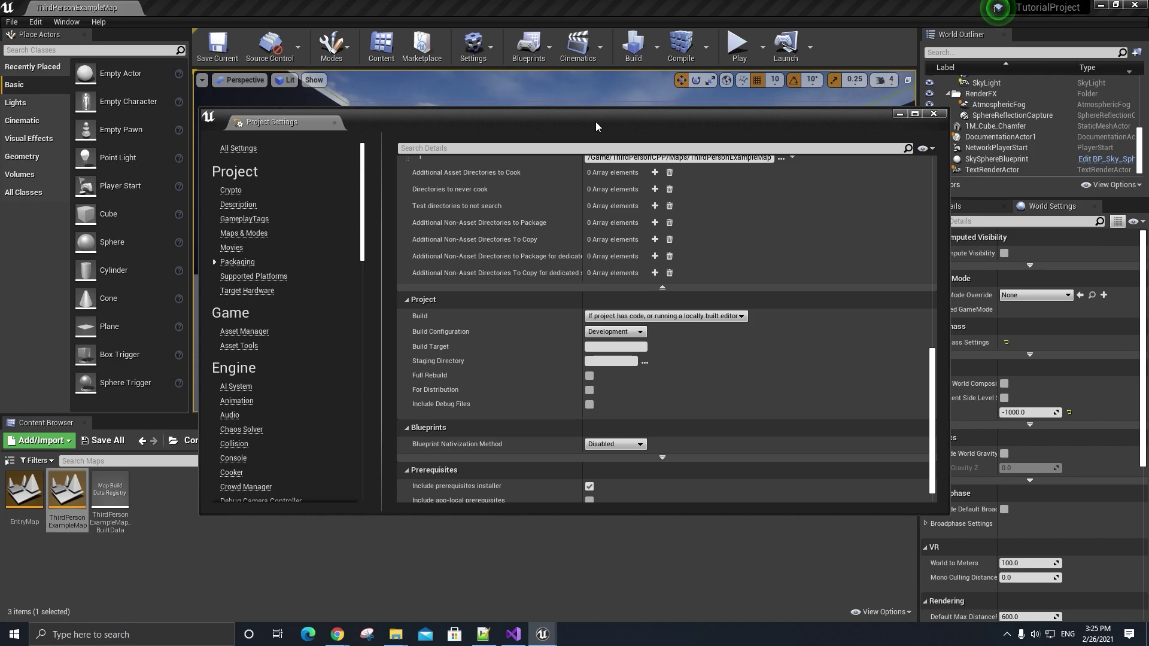
pyautogui.click(934, 114)
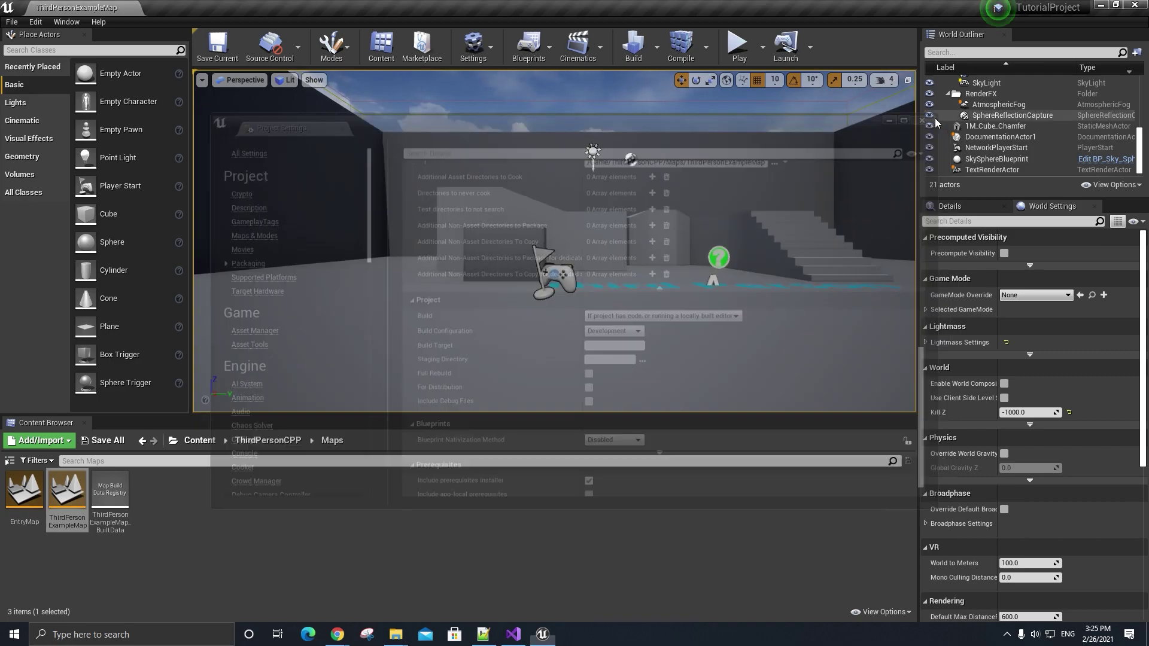
# Step: Package the project for Windows (64-bit) into the TutorialProject folder and dock its Output Log beside the Content Browser
pyautogui.click(11, 22)
pyautogui.moveTo(83, 216)
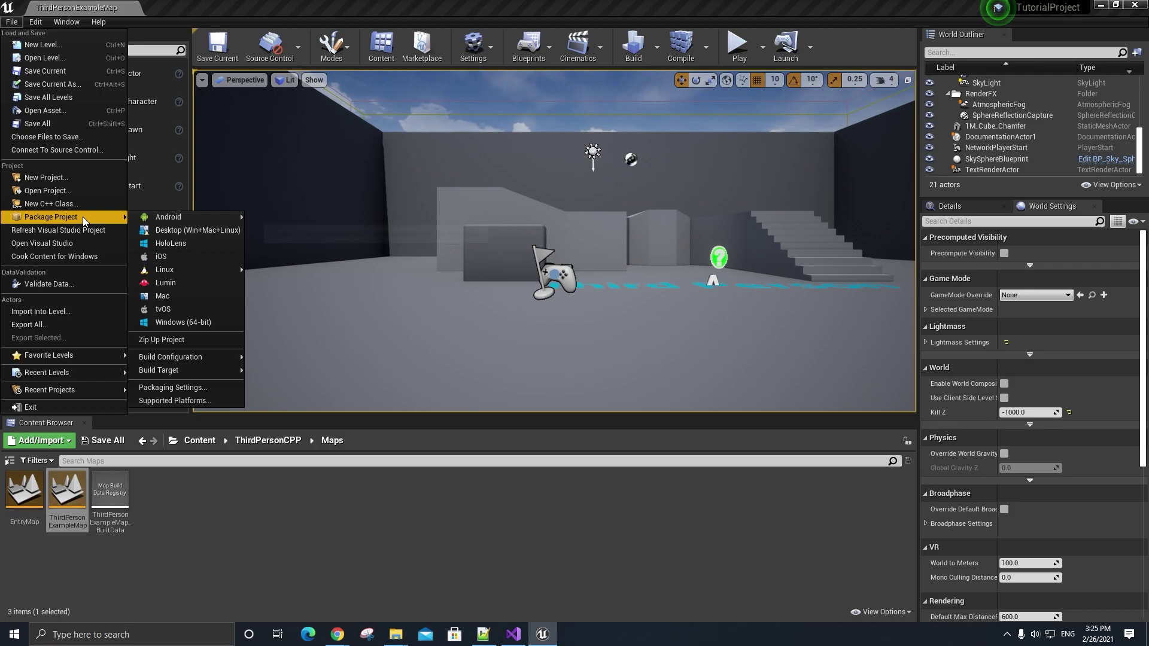
pyautogui.moveTo(204, 358)
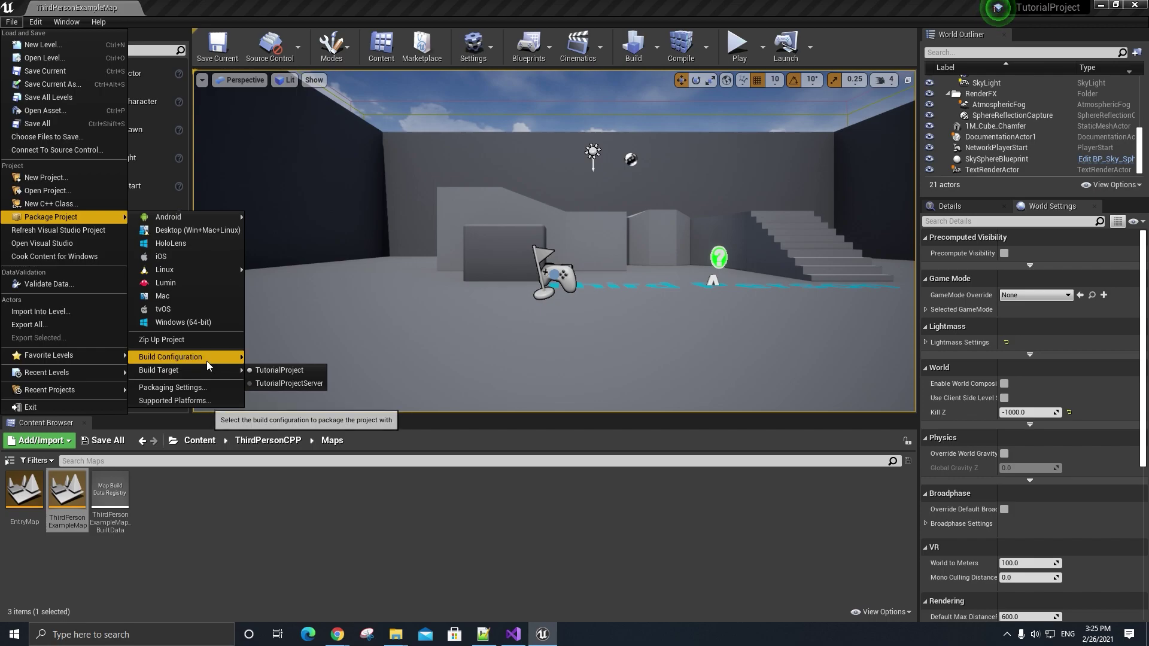
pyautogui.click(203, 322)
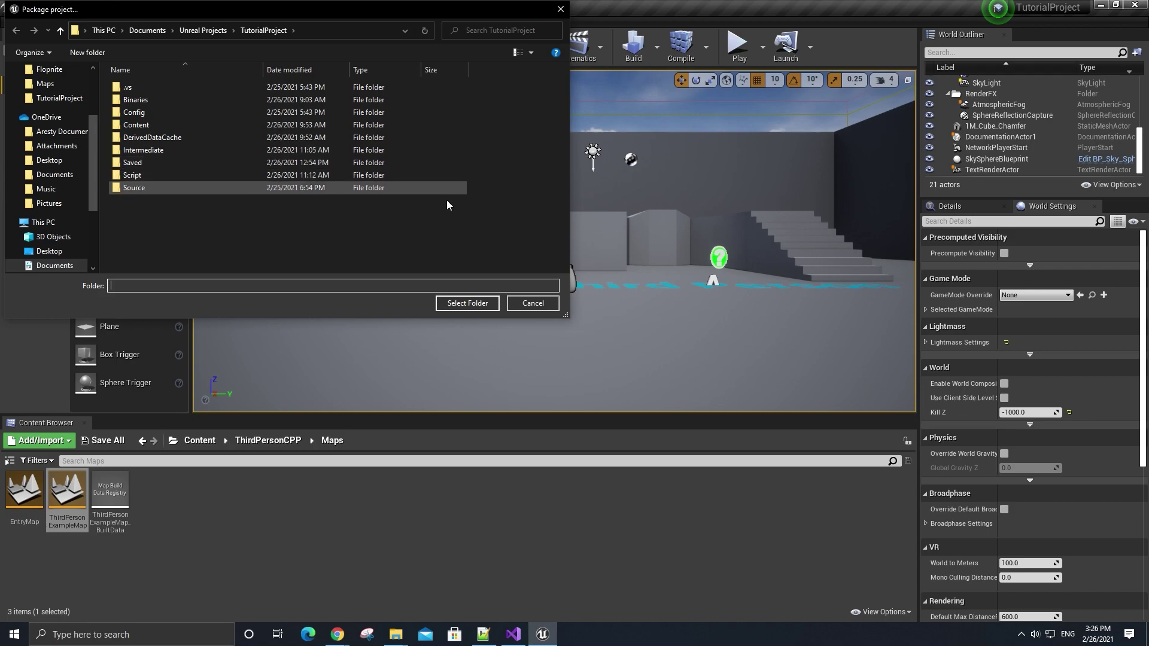
pyautogui.click(490, 307)
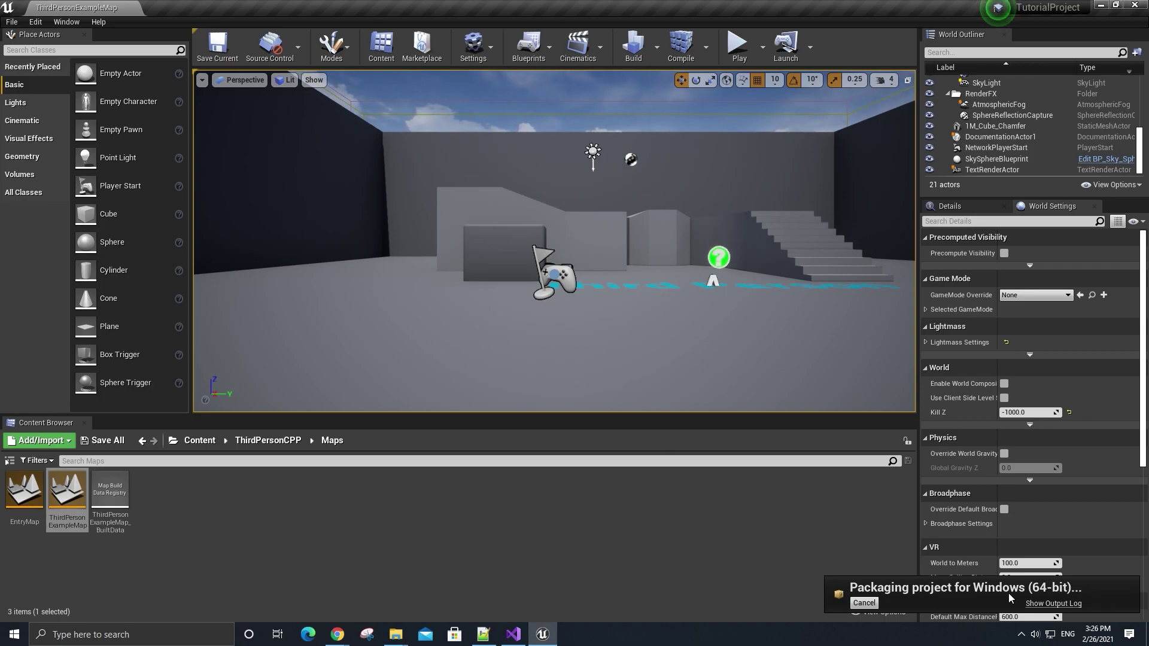
pyautogui.click(1048, 605)
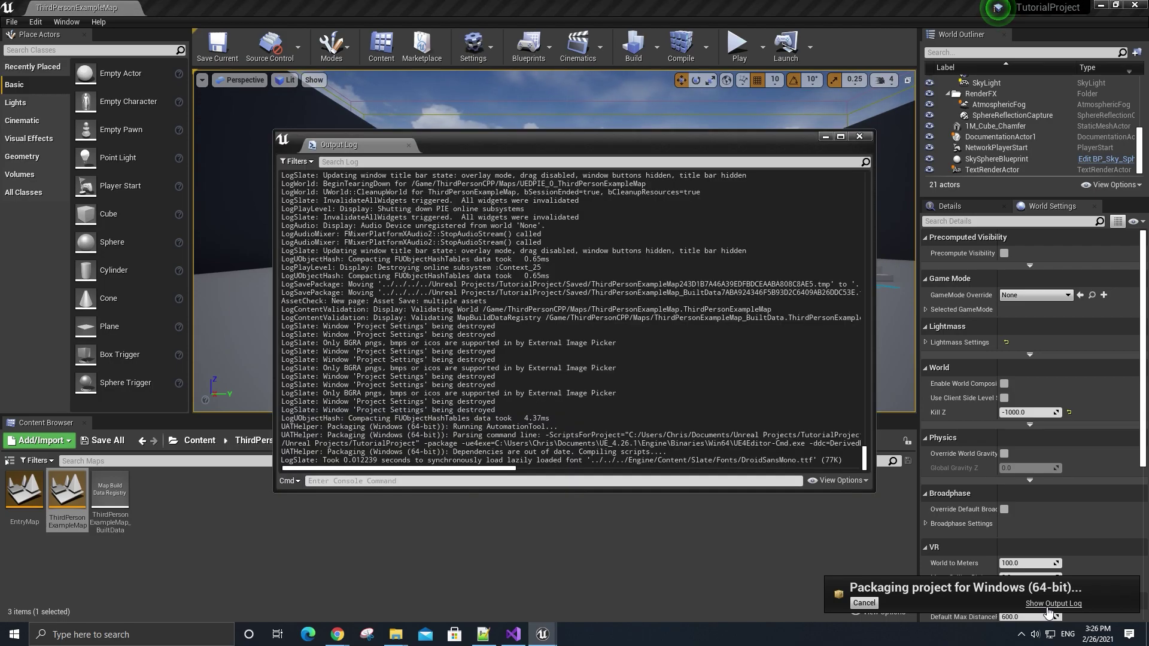
pyautogui.moveTo(339, 150); pyautogui.dragTo(129, 423)
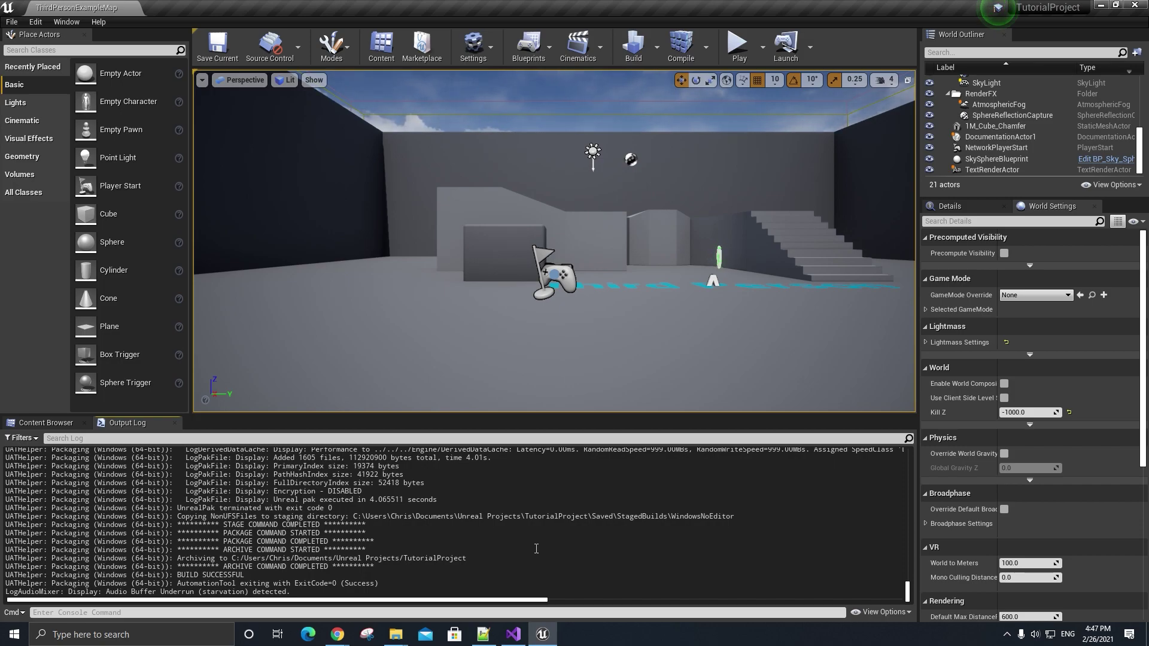
# Step: Set the packaging Build Target to TutorialProjectServer
pyautogui.click(11, 21)
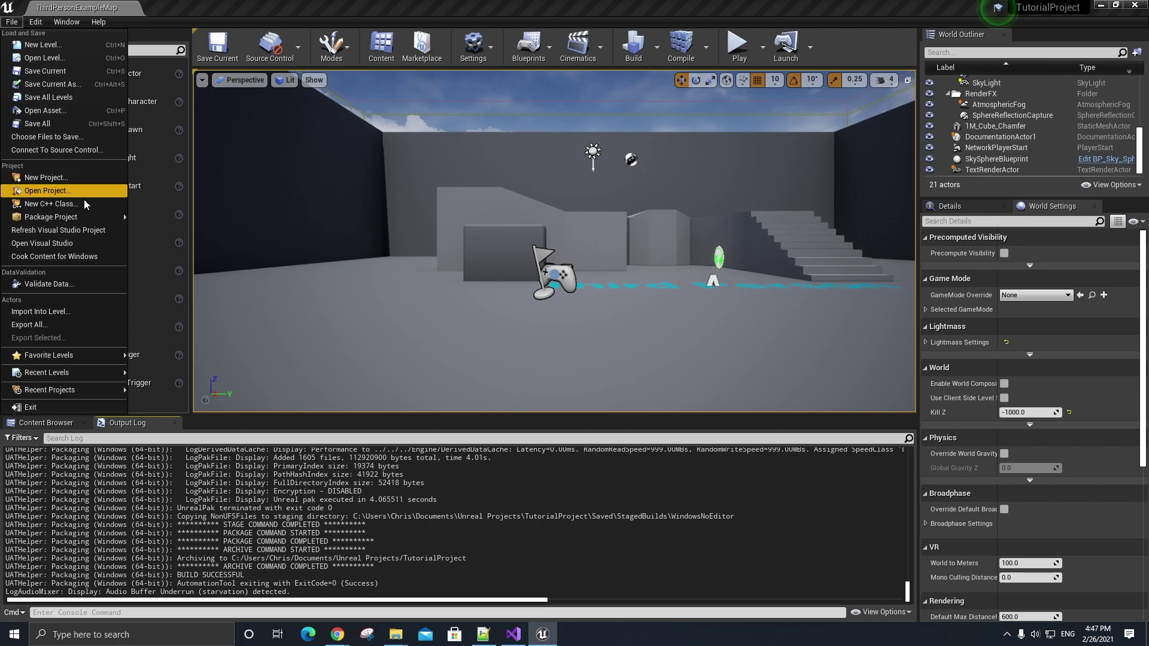
pyautogui.moveTo(85, 220)
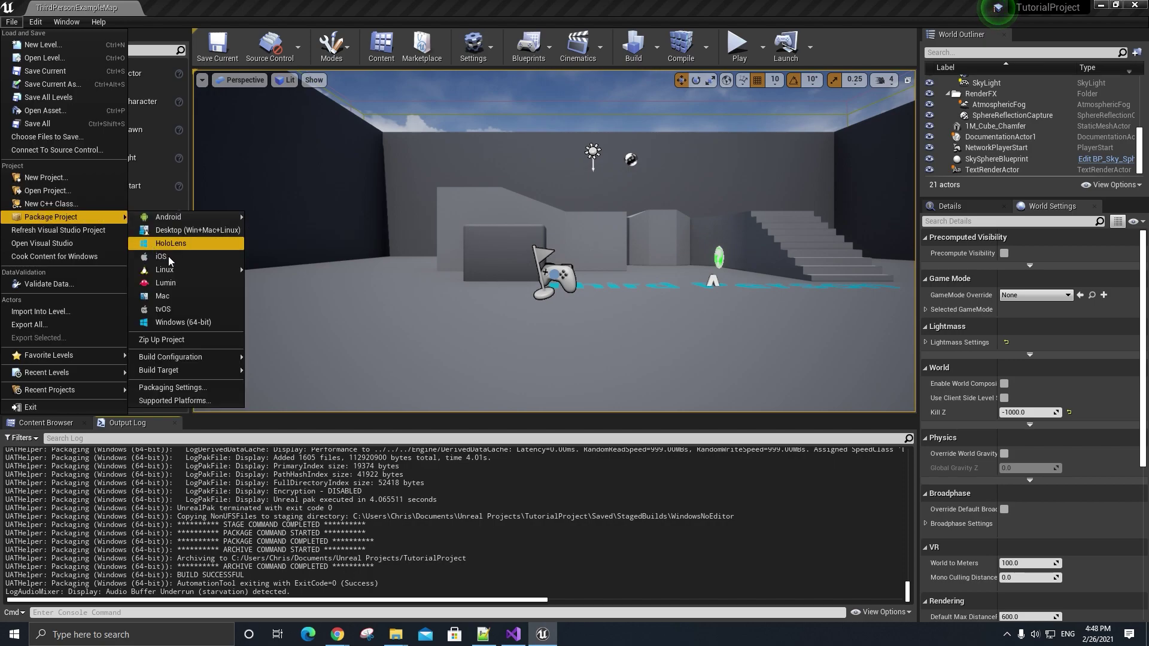
pyautogui.moveTo(207, 368)
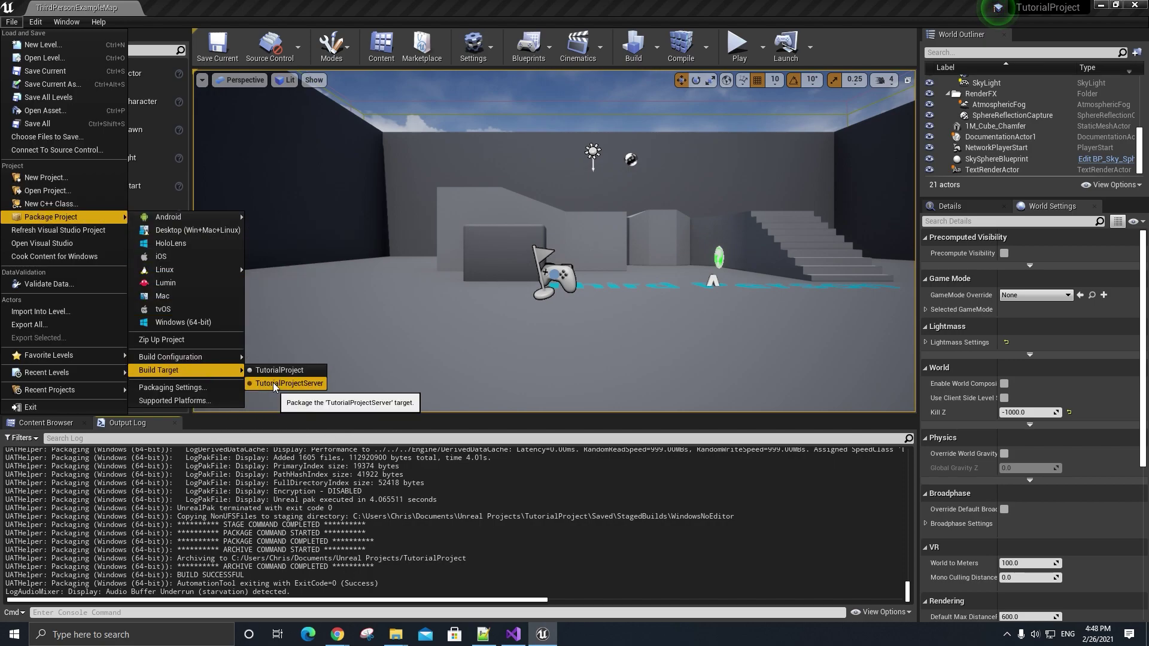
pyautogui.click(273, 383)
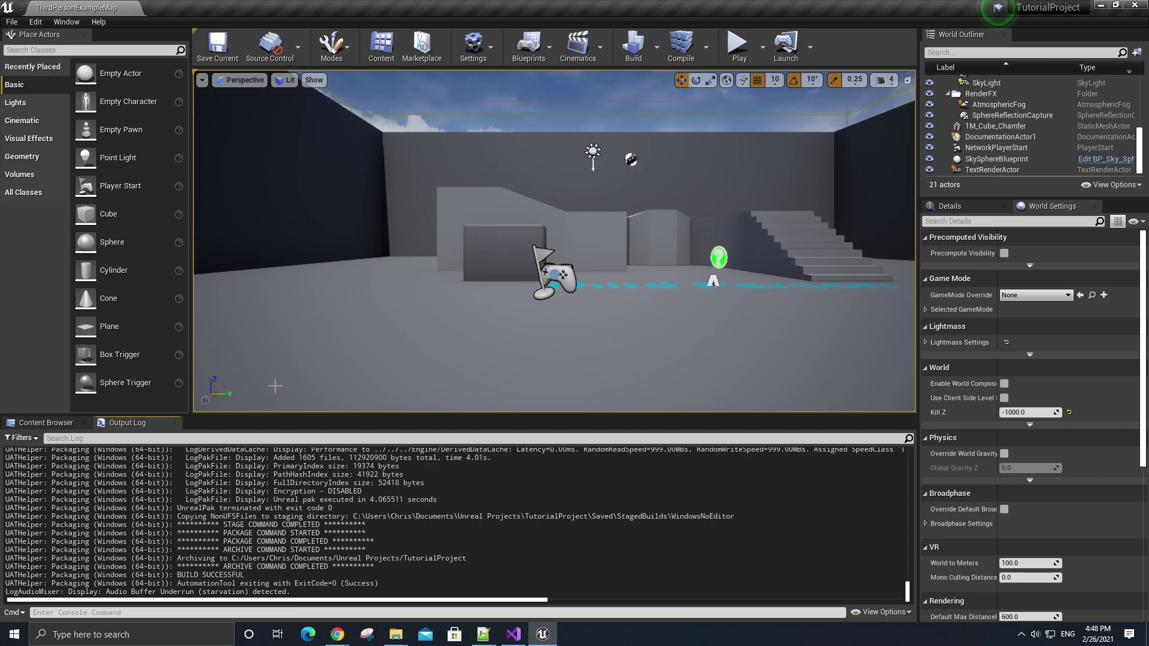
# Step: Package the server target for Windows (64-bit) into the TutorialProject folder
pyautogui.click(12, 21)
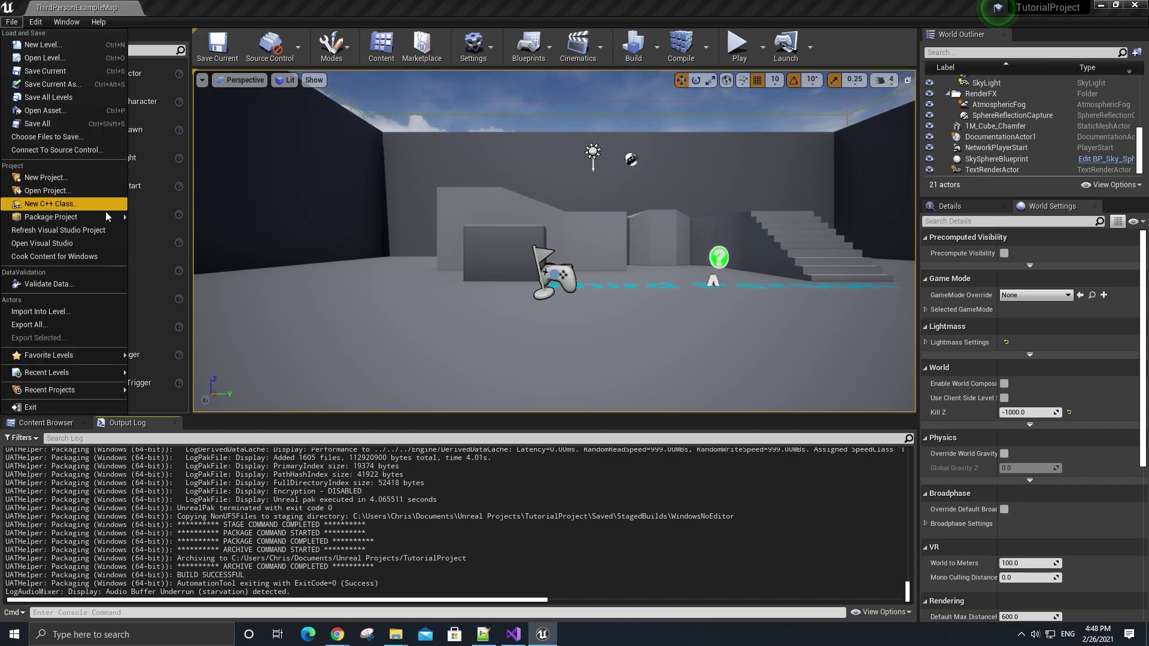
pyautogui.moveTo(102, 219)
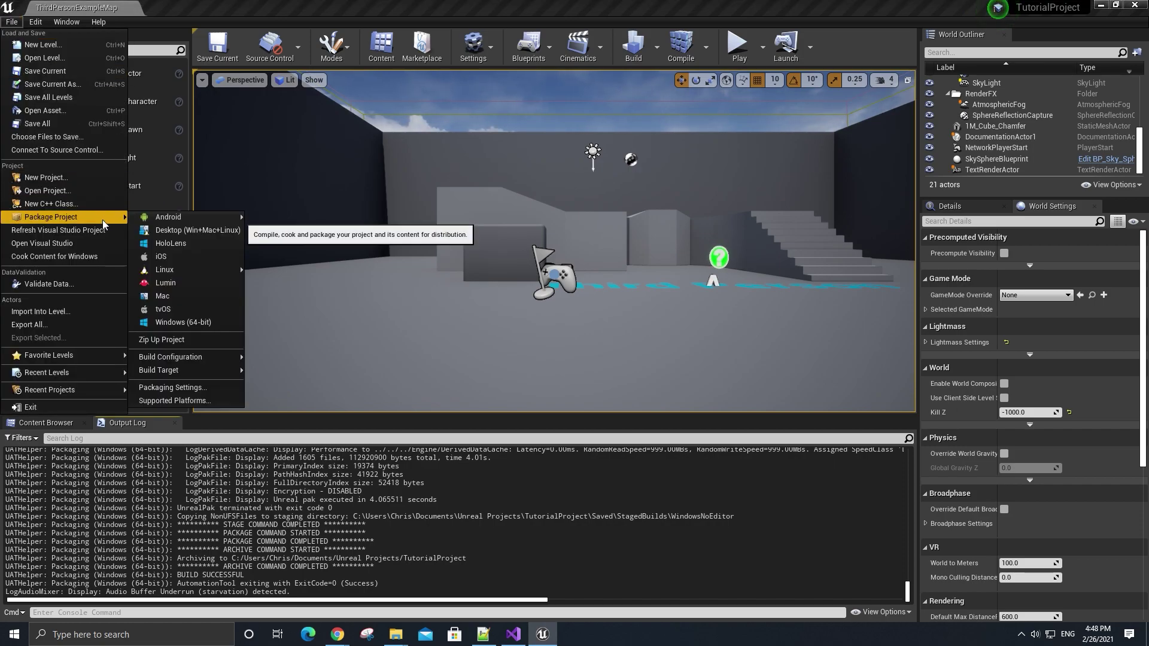
pyautogui.click(217, 325)
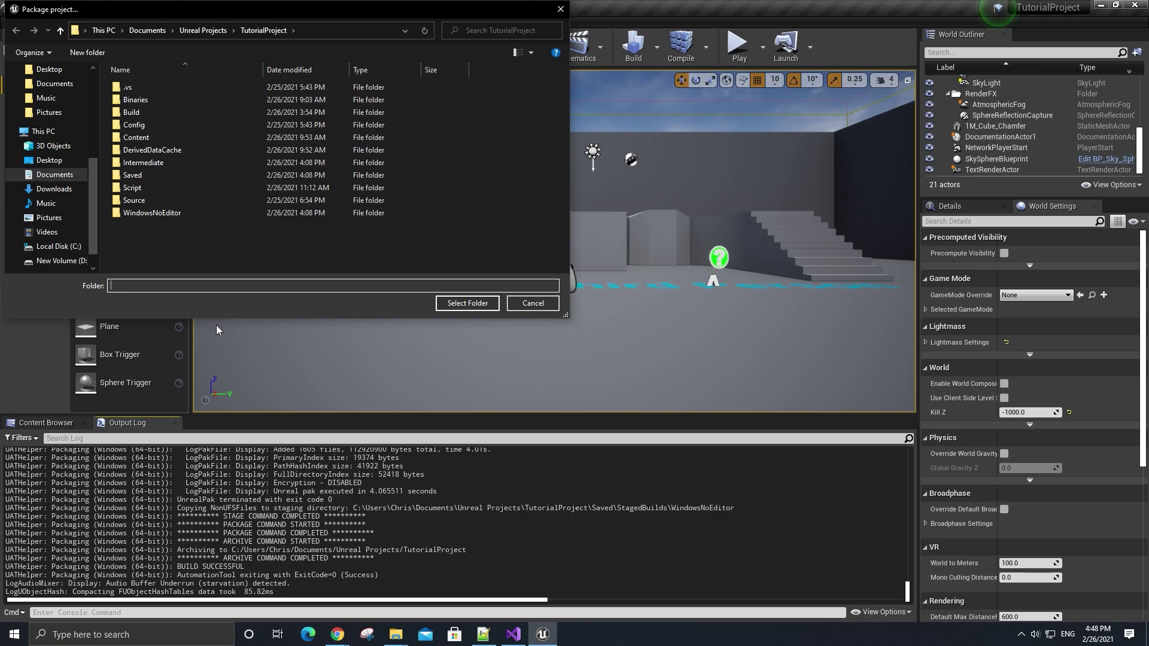
pyautogui.click(467, 304)
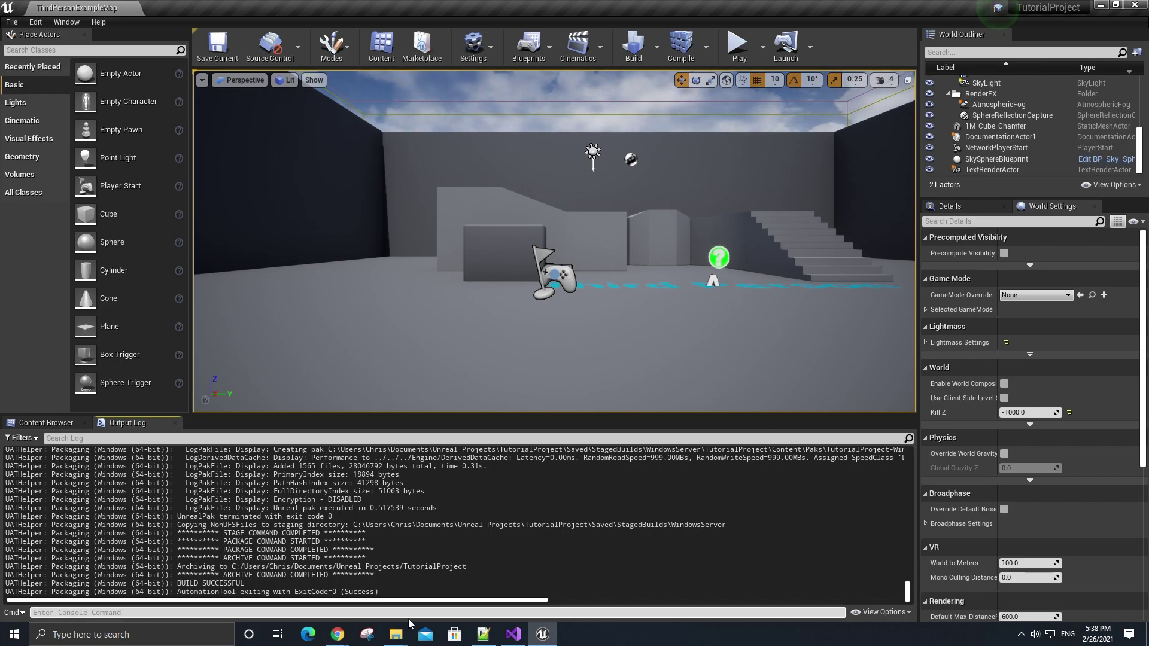
# Step: Switch to the TutorialProject folder in File Explorer, open its WindowsServer subfolder and select the TutorialProjectServer application
pyautogui.moveTo(396, 634)
pyautogui.click(345, 573)
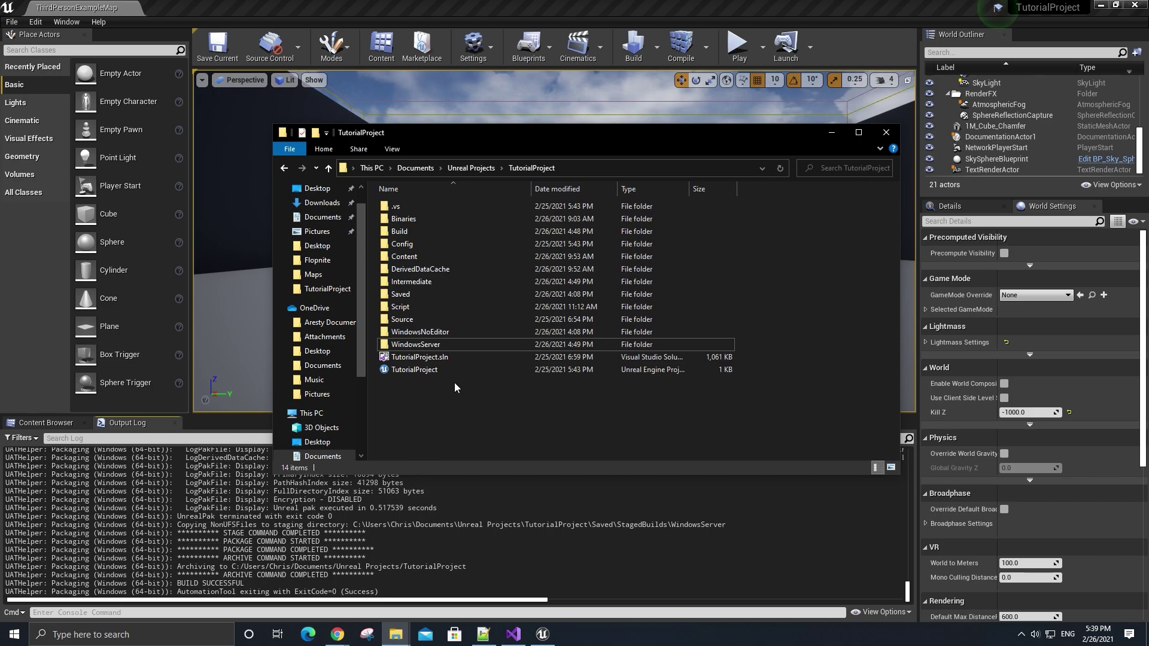
pyautogui.click(458, 333)
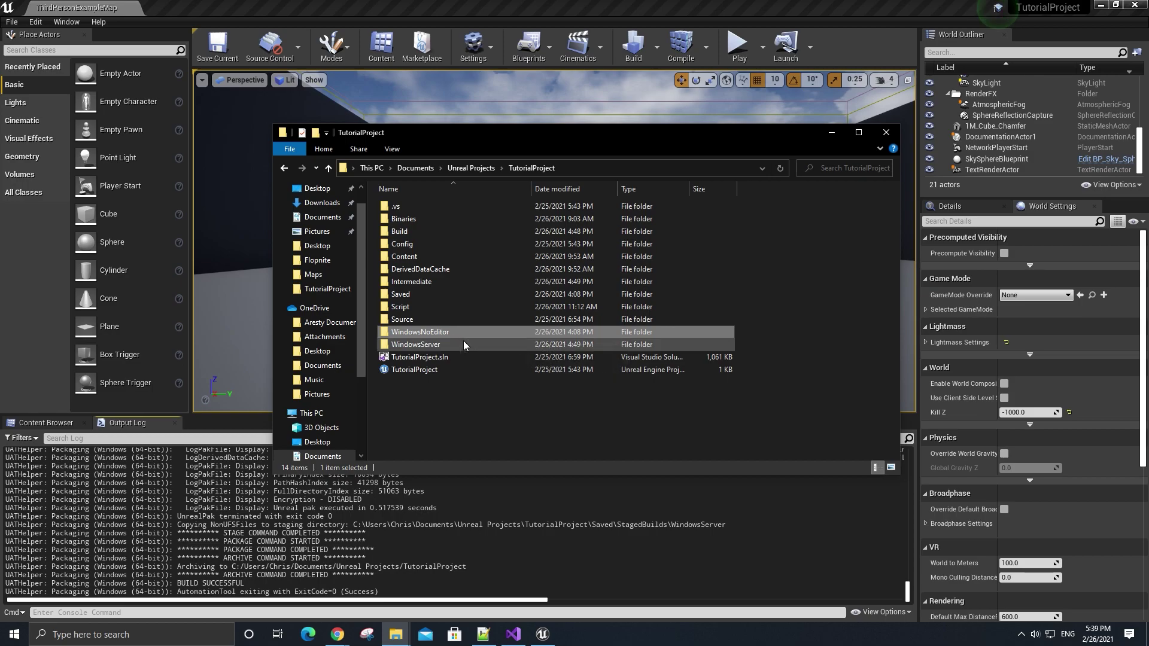
pyautogui.click(463, 341)
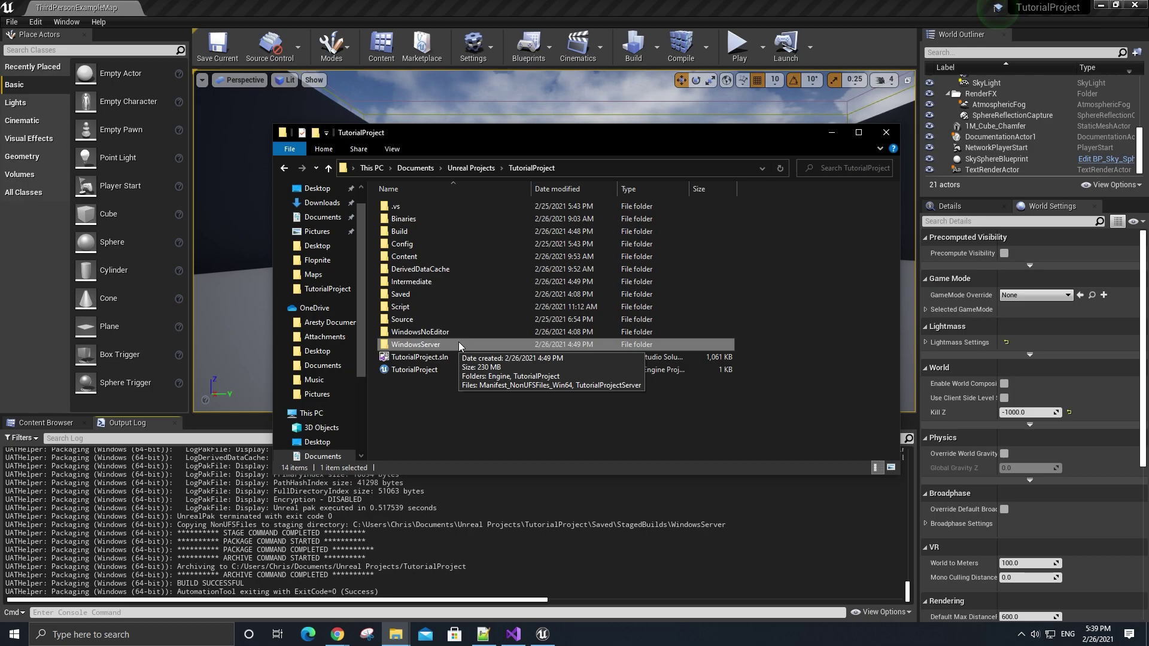
pyautogui.doubleClick(458, 344)
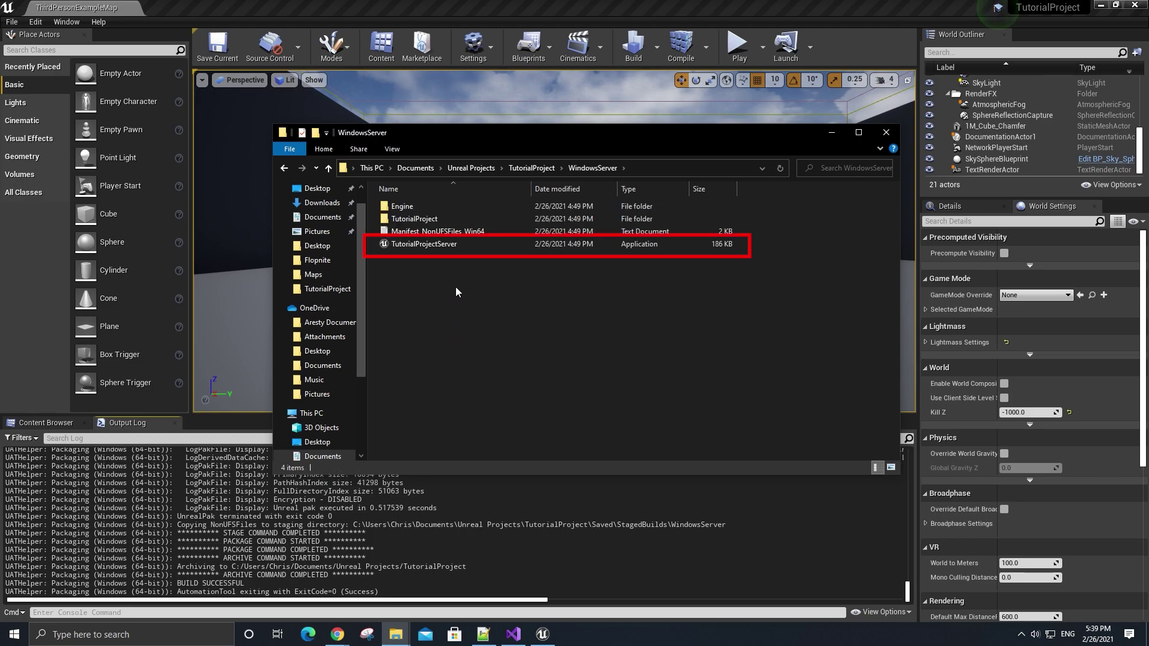
pyautogui.click(469, 246)
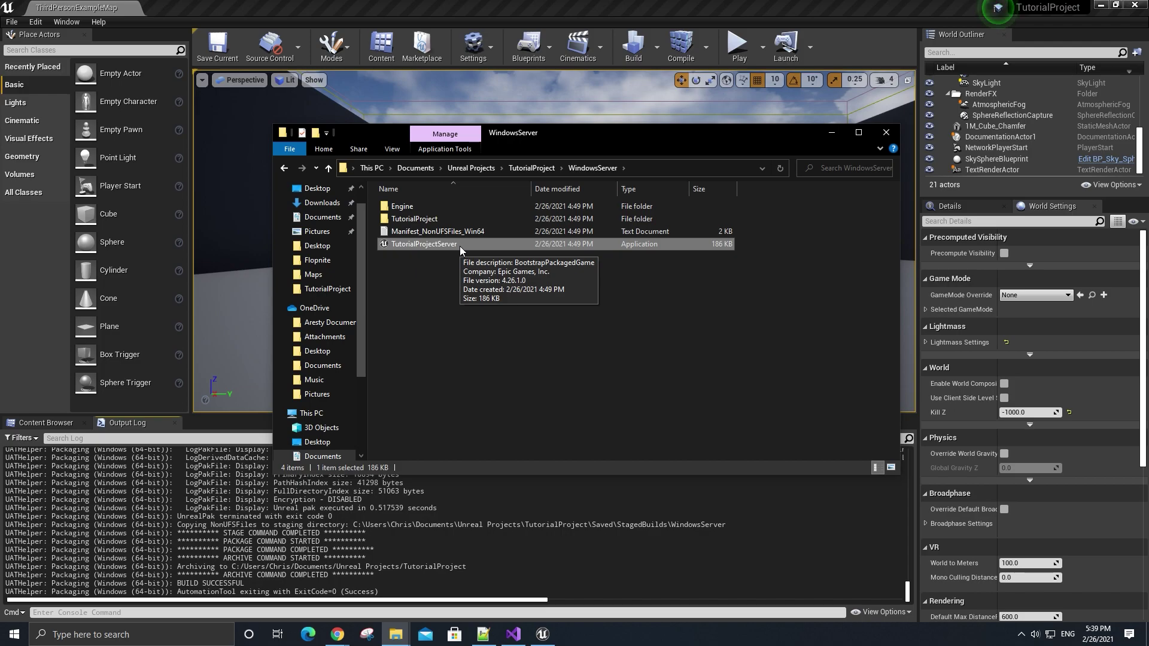
# Step: Open Command Prompt and change its directory to TutorialProject\WindowsServer, using the folder path copied from File Explorer
pyautogui.click(131, 634)
pyautogui.write('command')
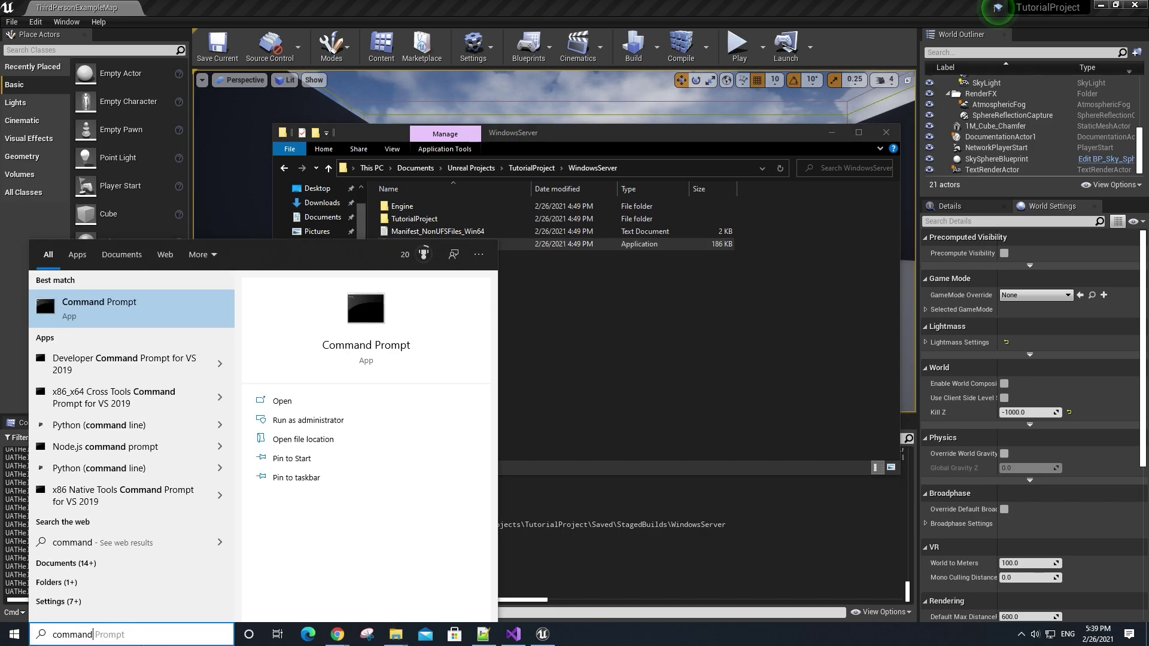
pyautogui.press('Return')
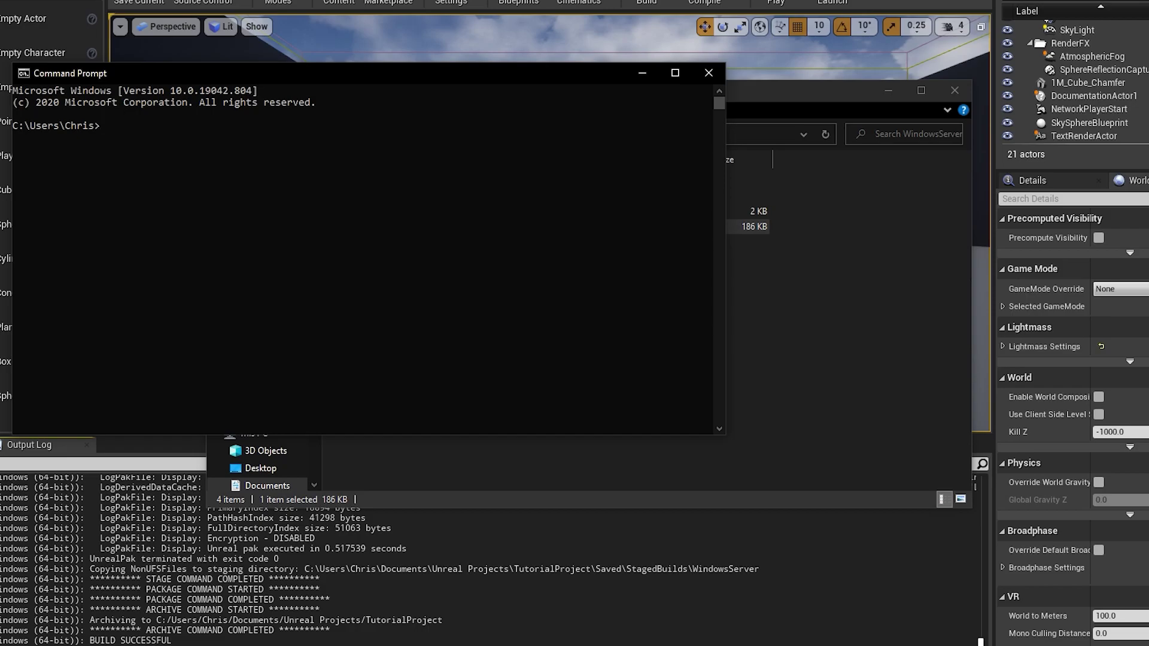
pyautogui.write('cd')
pyautogui.click(784, 311)
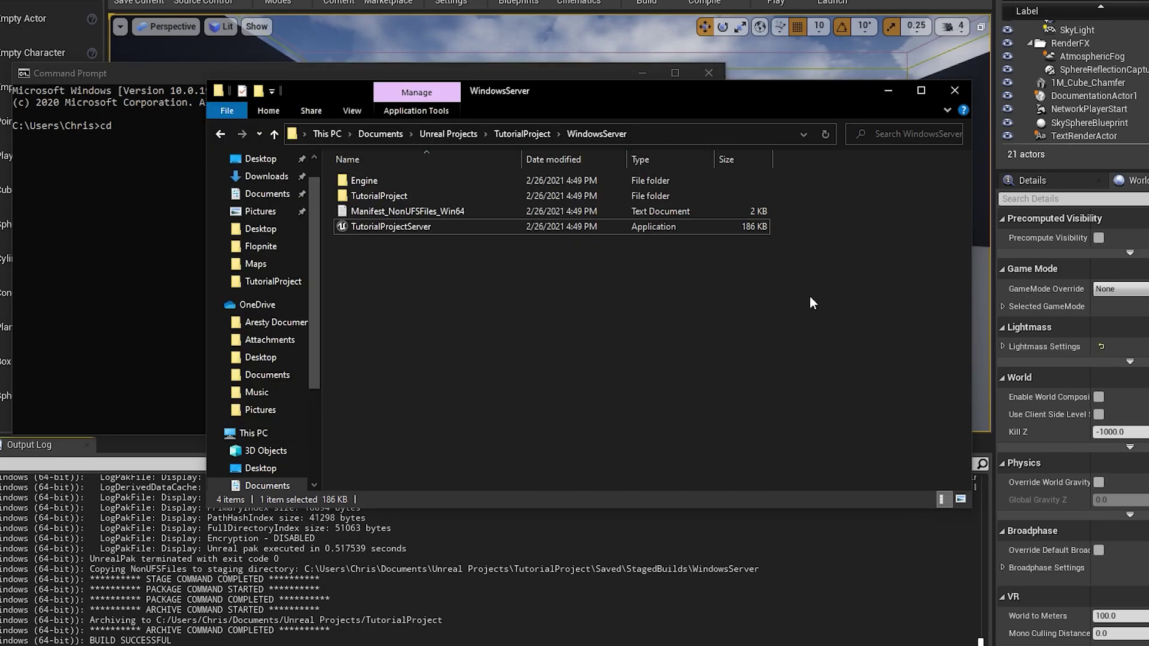
pyautogui.click(688, 135)
pyautogui.hotkey('ctrl', 'c')
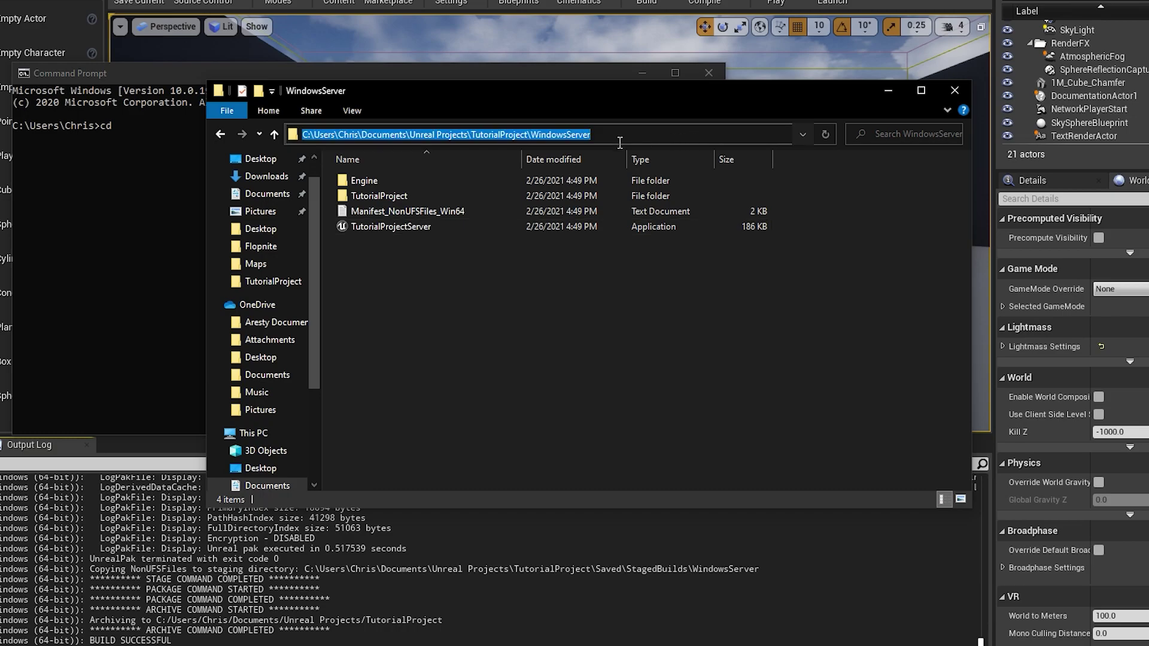
pyautogui.click(156, 224)
pyautogui.hotkey('ctrl', 'v')
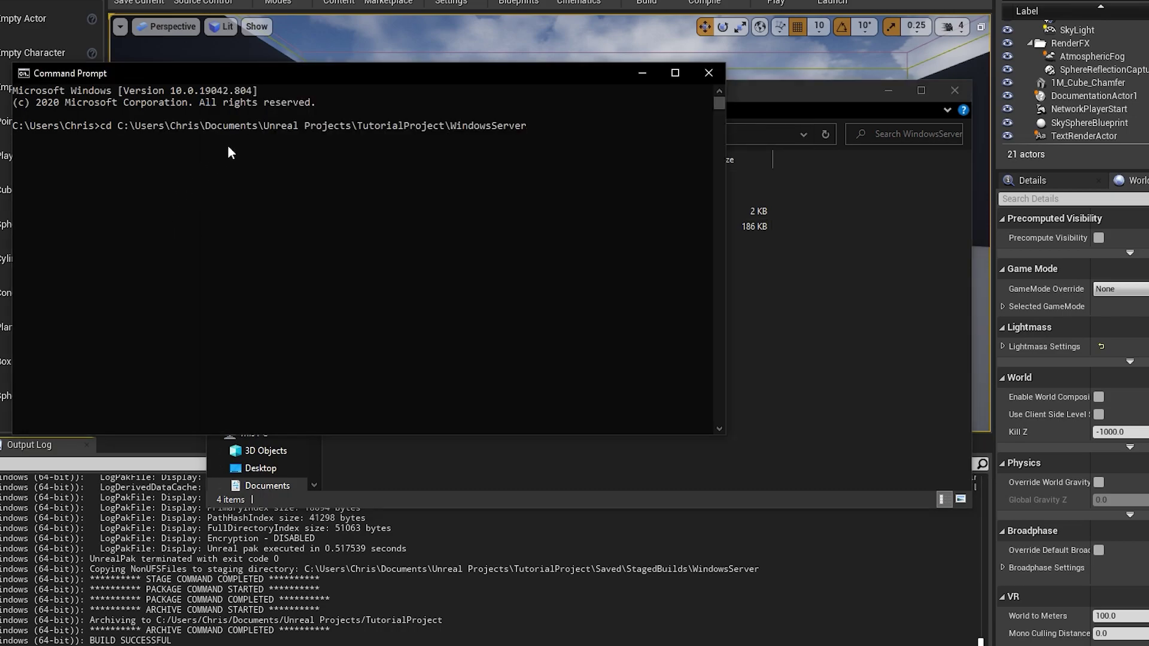
pyautogui.press('Return')
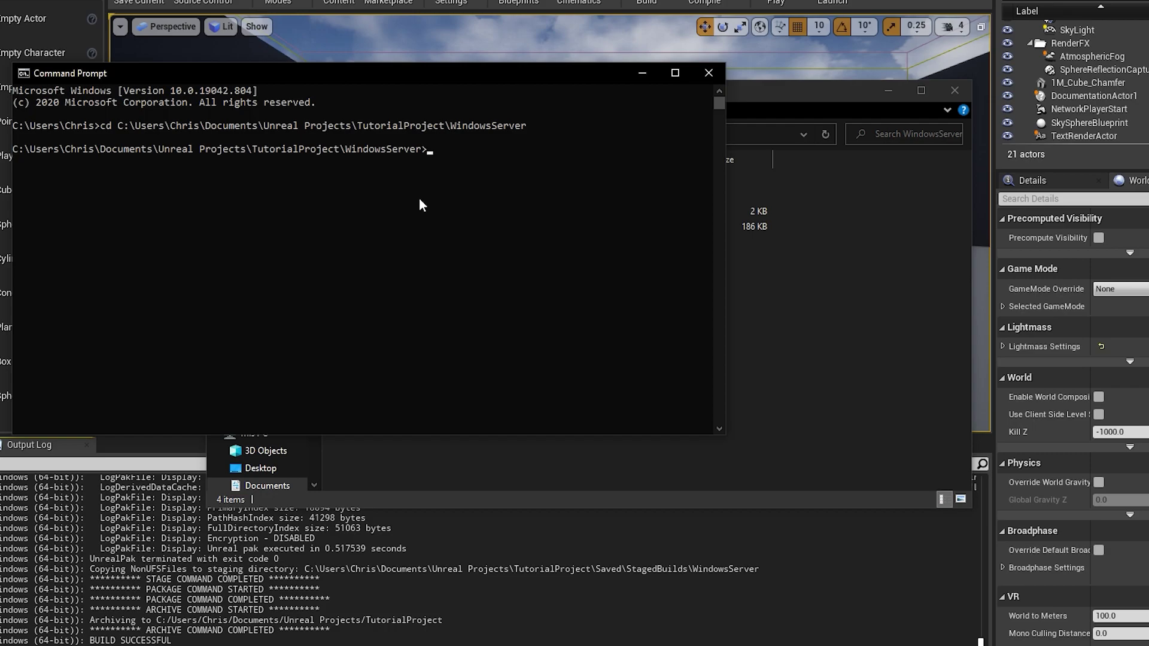
# Step: Start the dedicated server with logging by running TutorialProjectServer.exe -log in Command Prompt
pyautogui.click(806, 310)
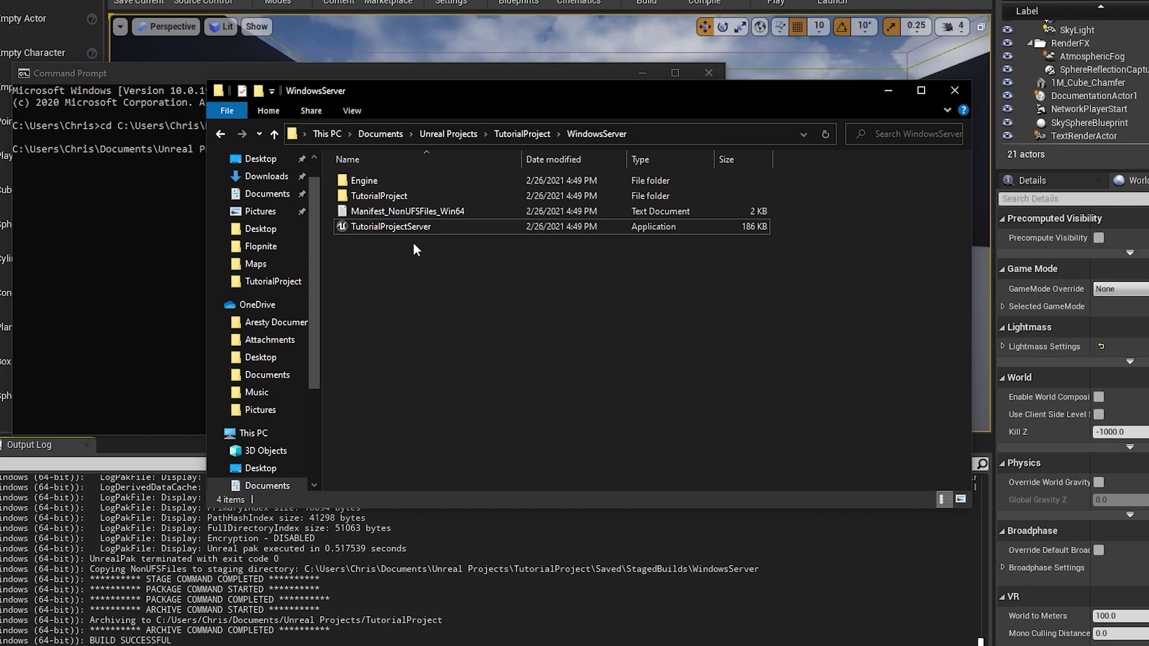
pyautogui.click(111, 257)
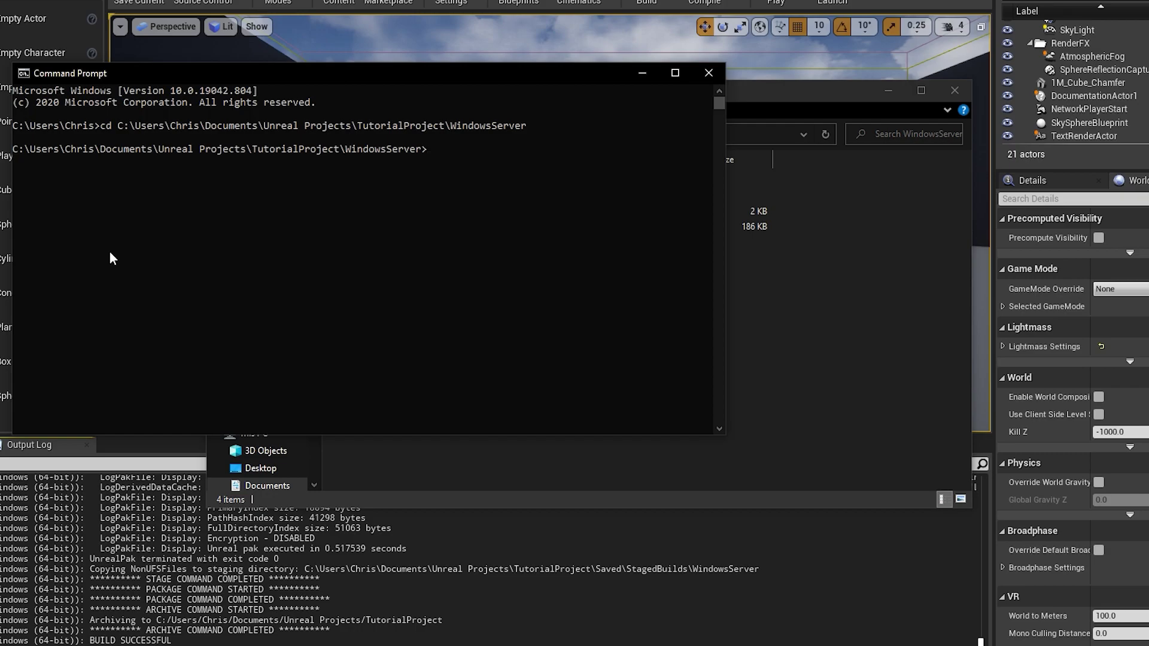
pyautogui.write('TutorialProjectServer.exe -log')
pyautogui.press('Return')
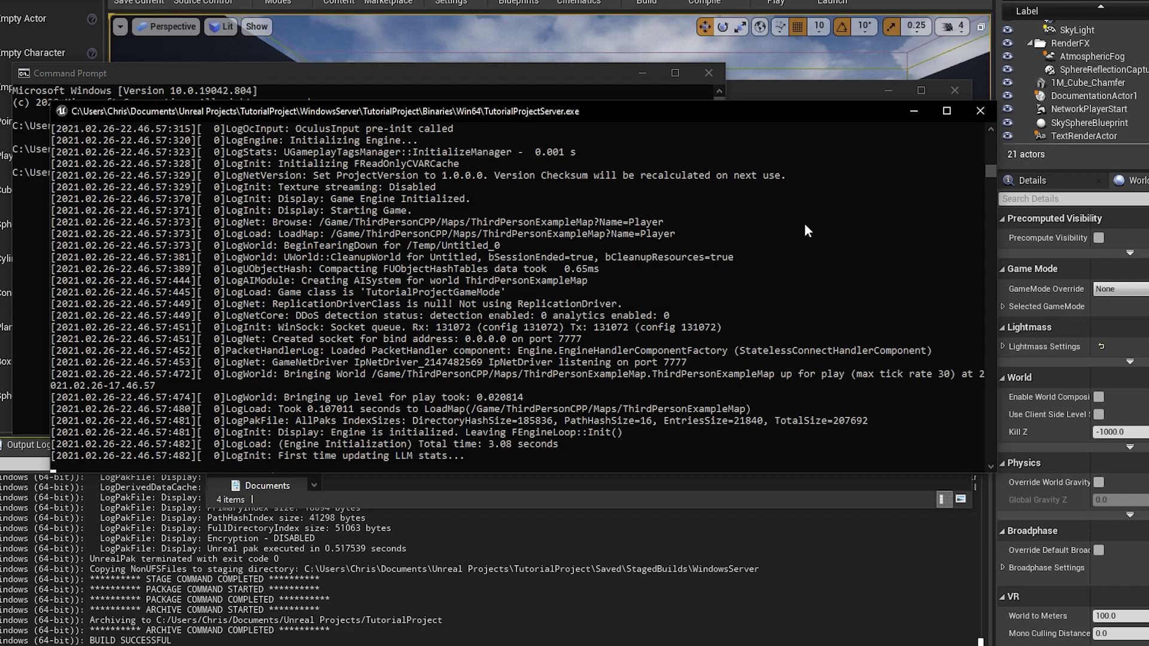
# Step: Examine the server log for the game mode class, the listening port and the loaded map
pyautogui.doubleClick(475, 292)
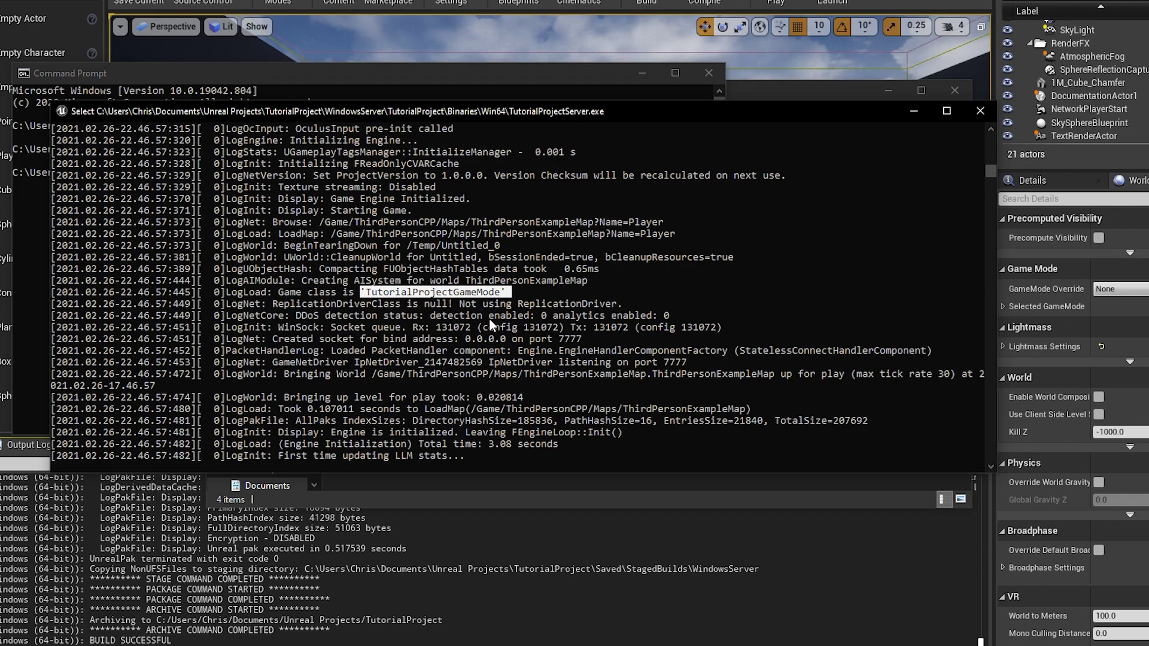
pyautogui.click(567, 340)
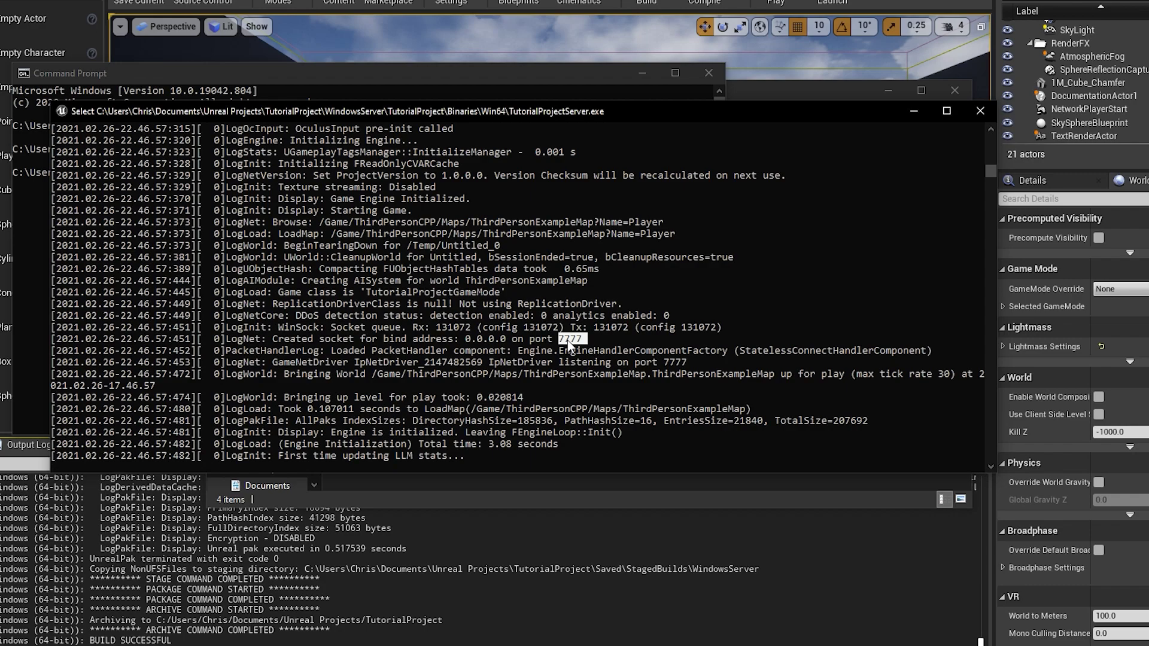
pyautogui.doubleClick(677, 409)
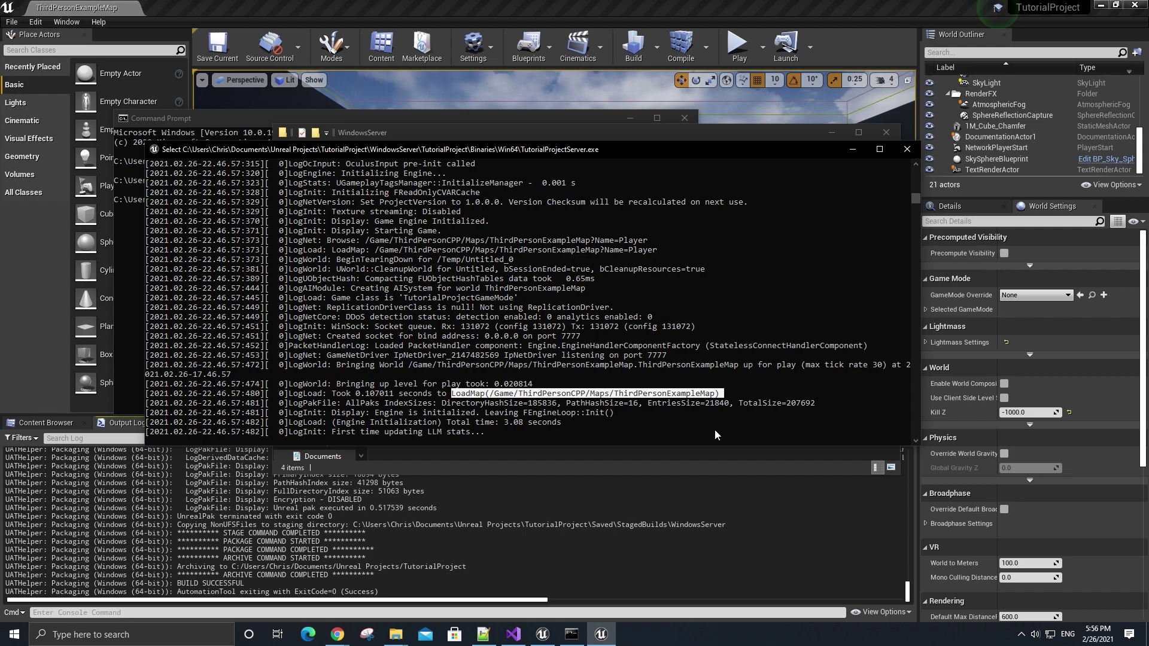
# Step: Return to File Explorer and launch the packaged TutorialProject client from the project's WindowsNoEditor folder
pyautogui.click(790, 469)
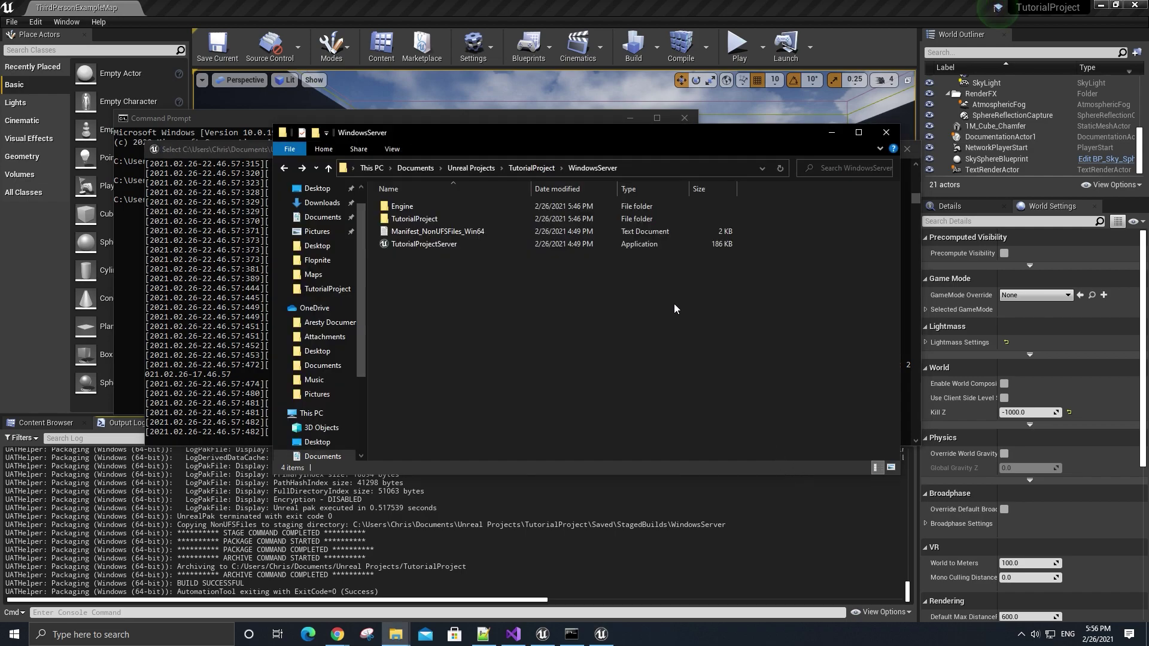
pyautogui.click(534, 168)
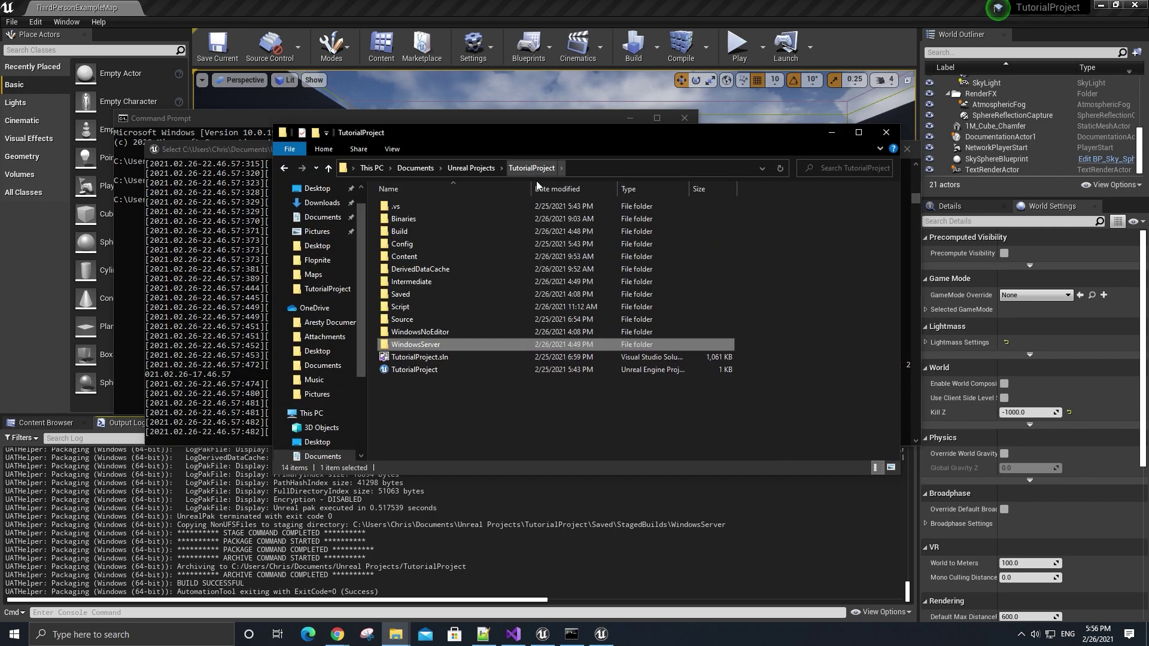
pyautogui.doubleClick(525, 335)
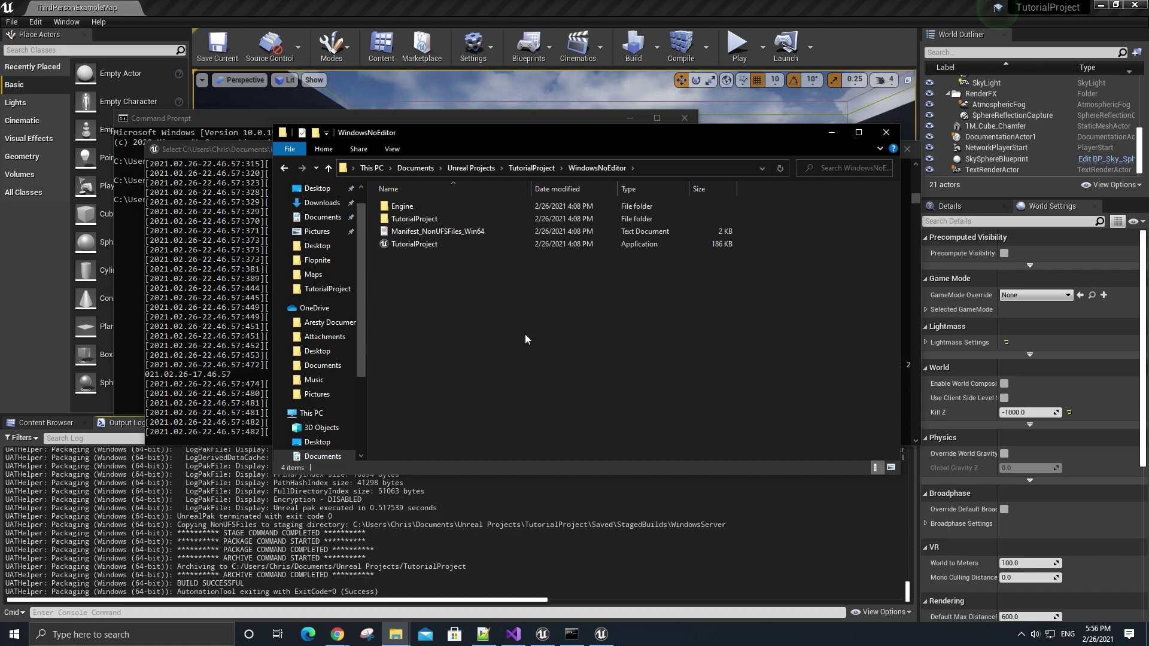
pyautogui.doubleClick(476, 246)
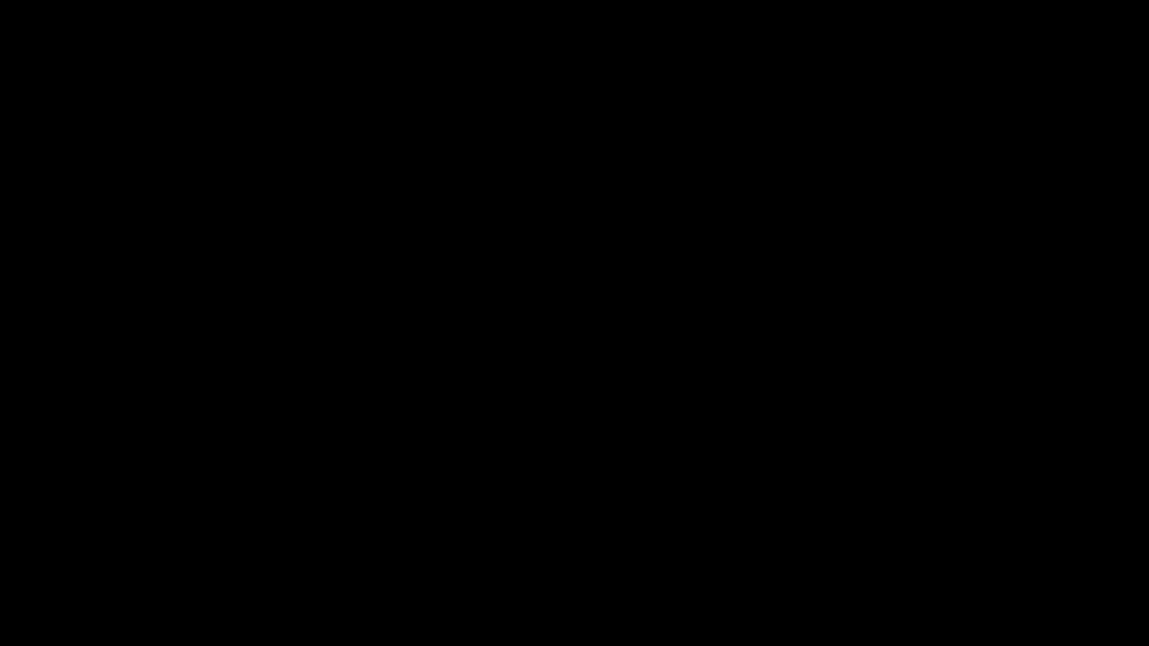